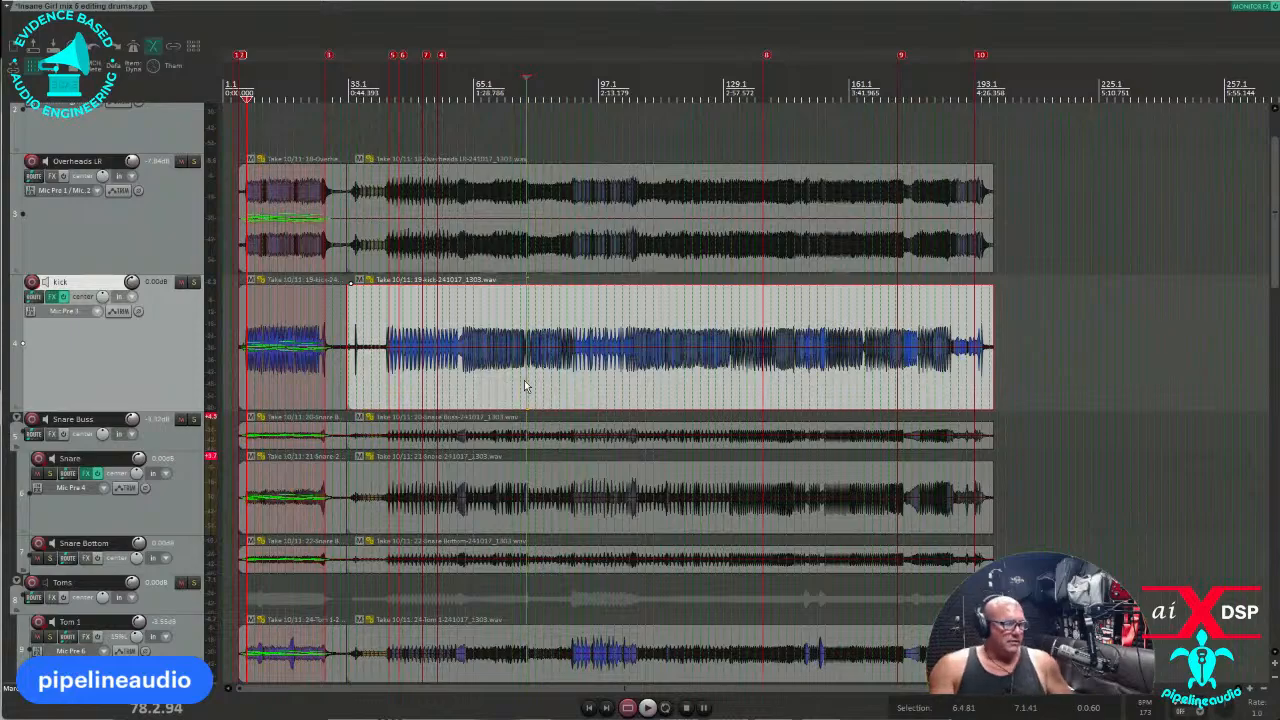
Zoom to bars 41–65 and place the play position just before the kick enters at bar 43.
scroll(520, 385, up, 10)
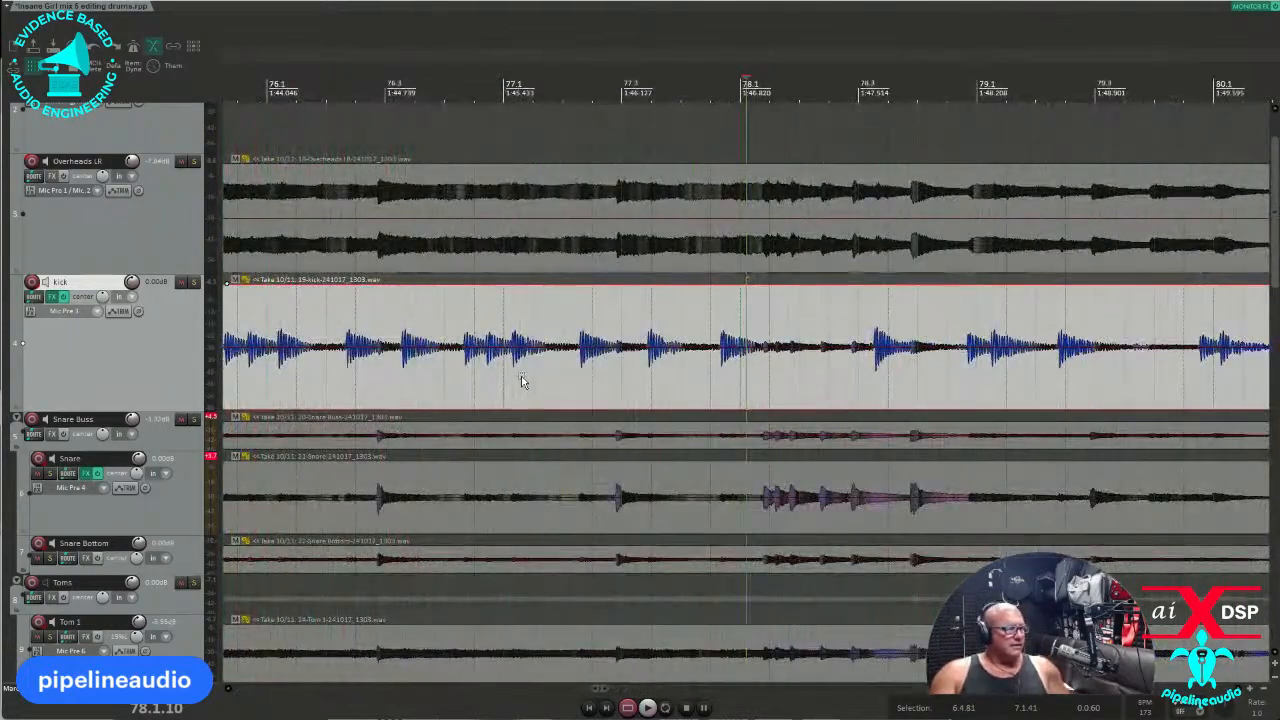
scroll(521, 375, up, 3)
scroll(515, 370, down, 10)
scroll(510, 373, down, 8)
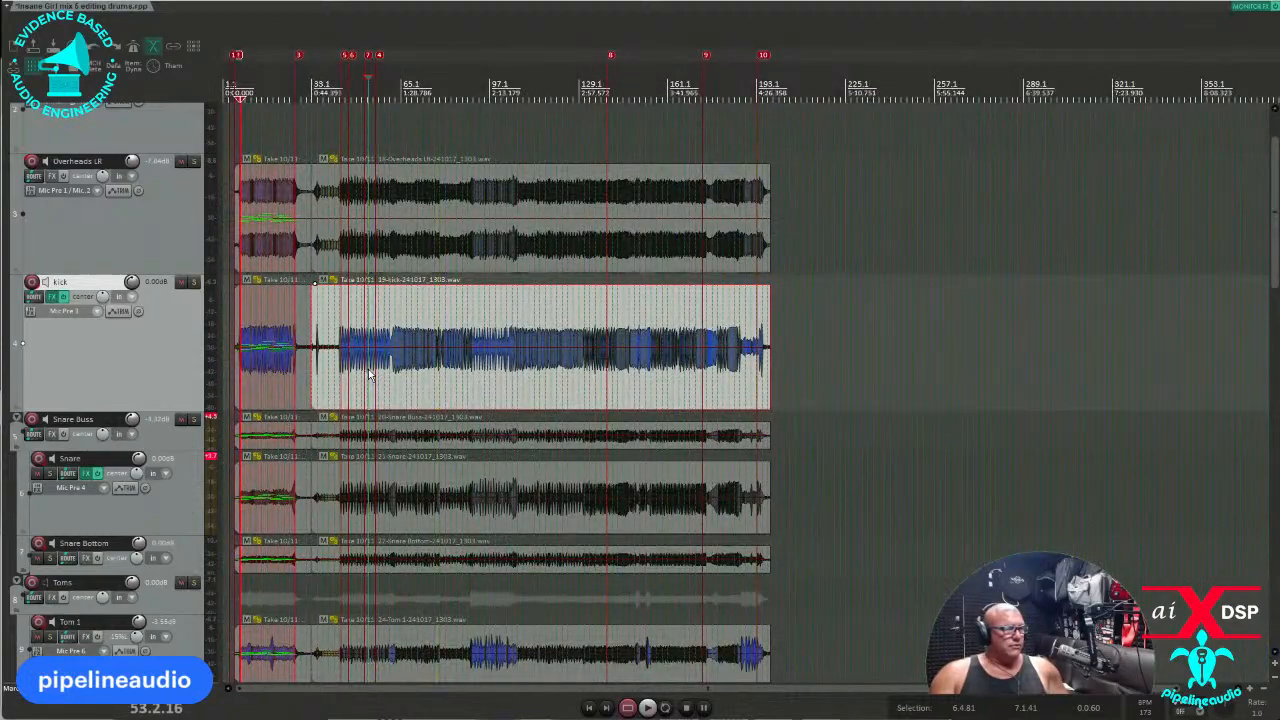
scroll(372, 374, up, 8)
click(316, 372)
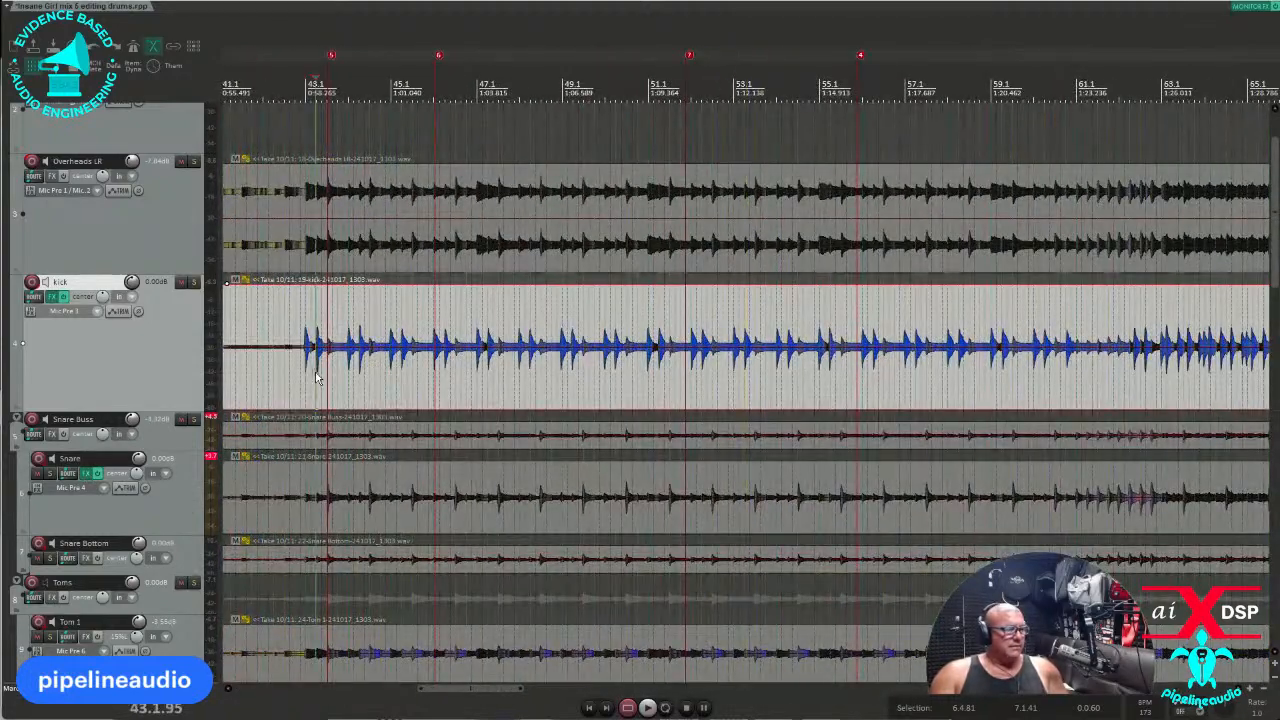
click(270, 372)
click(295, 372)
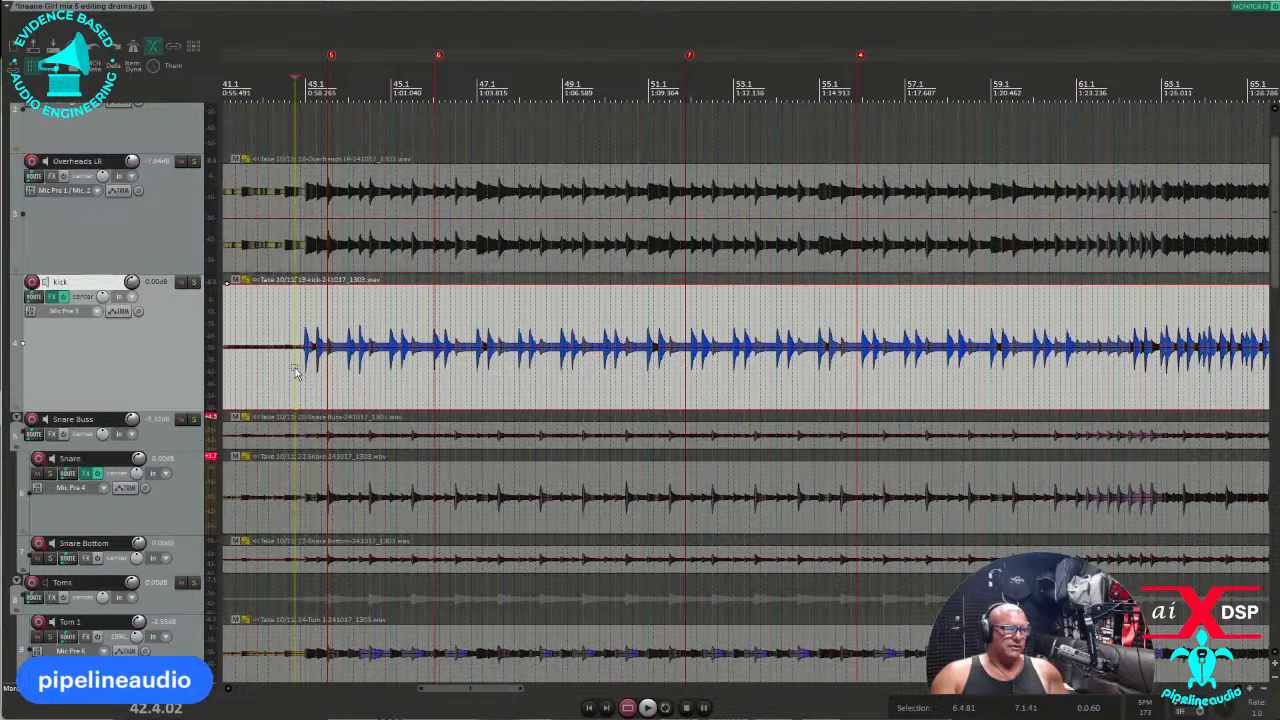
Add stretch markers at the kick's transients using Dynamic Split.
click(56, 2)
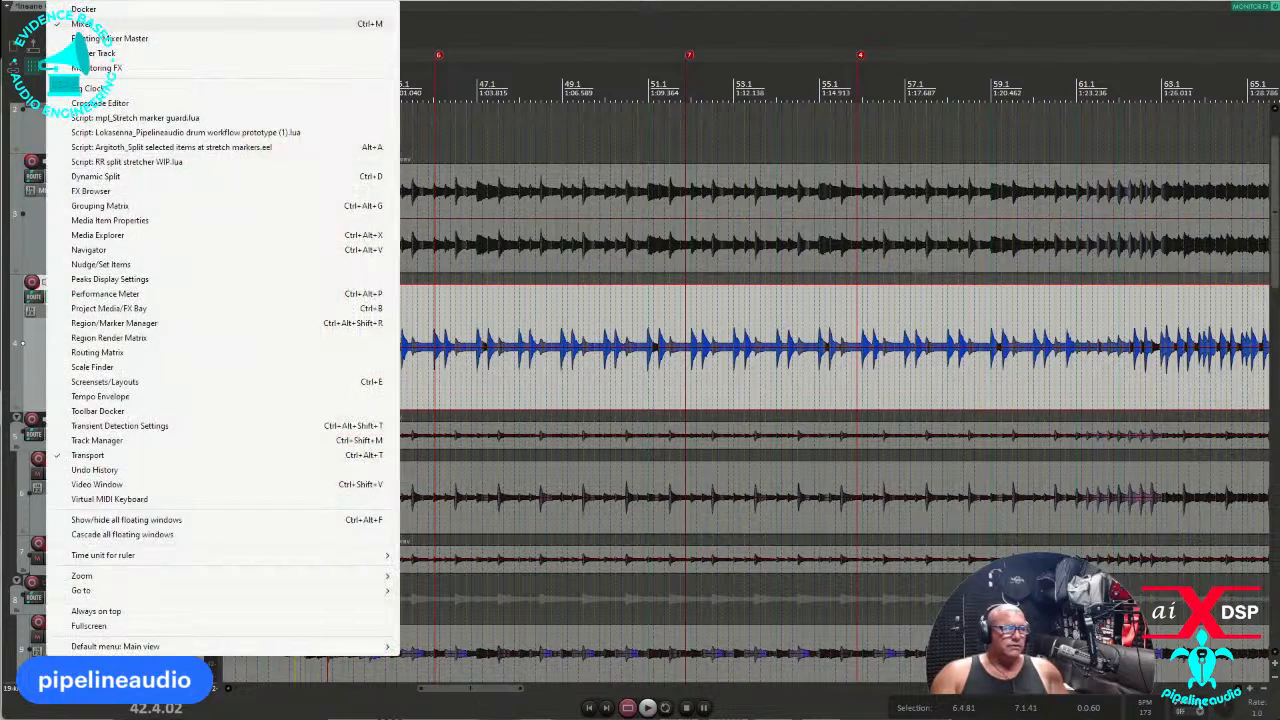
click(106, 177)
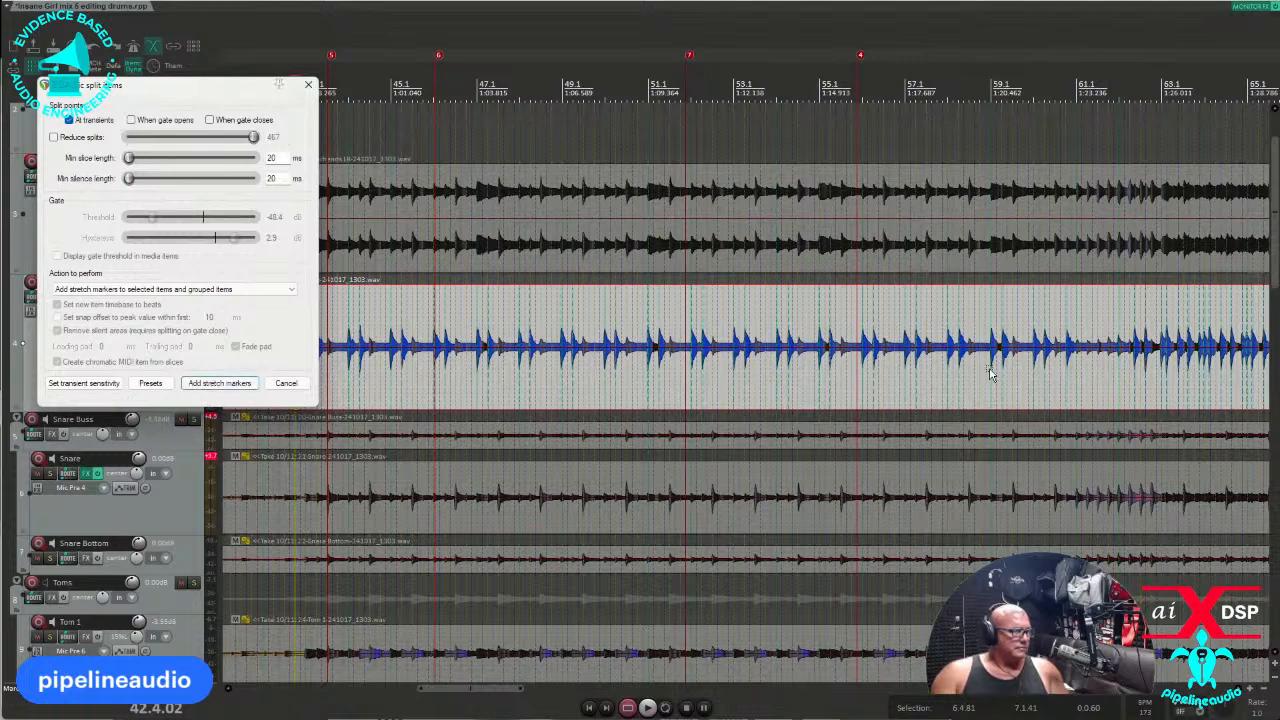
click(212, 386)
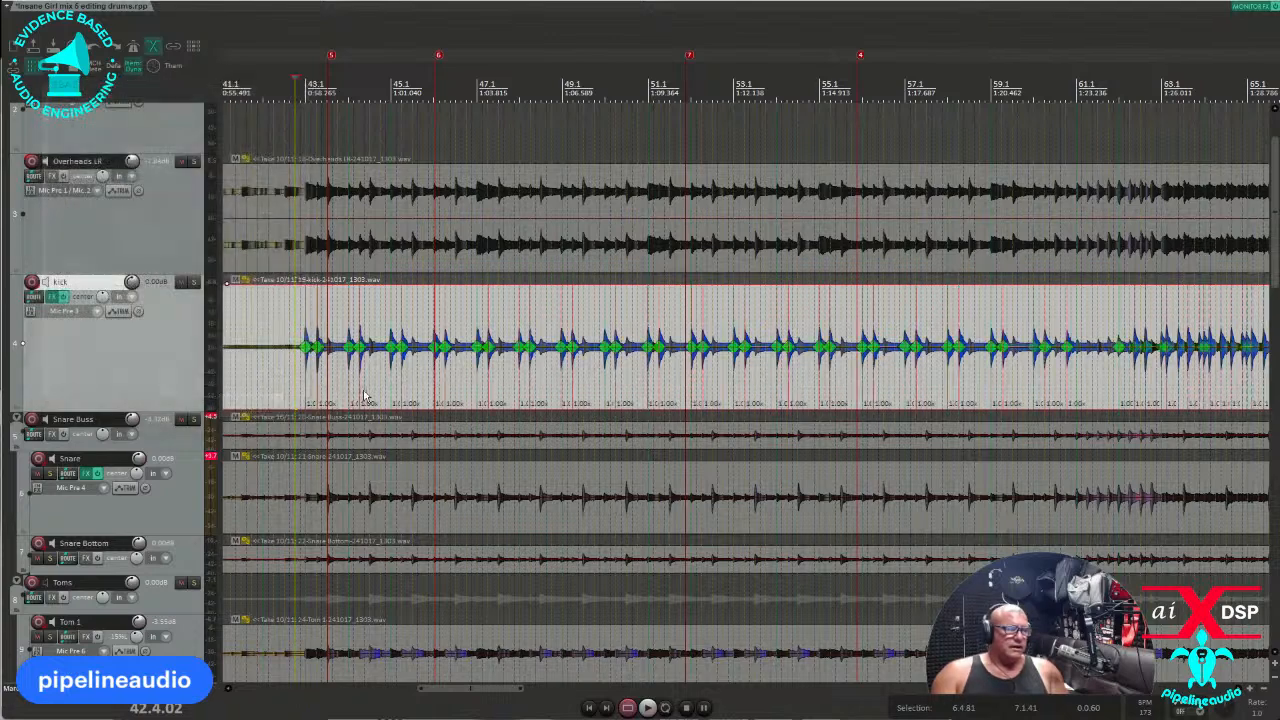
Inspect the new markers, selecting the snare item and then the kick item near bar 42.
scroll(345, 386, up, 8)
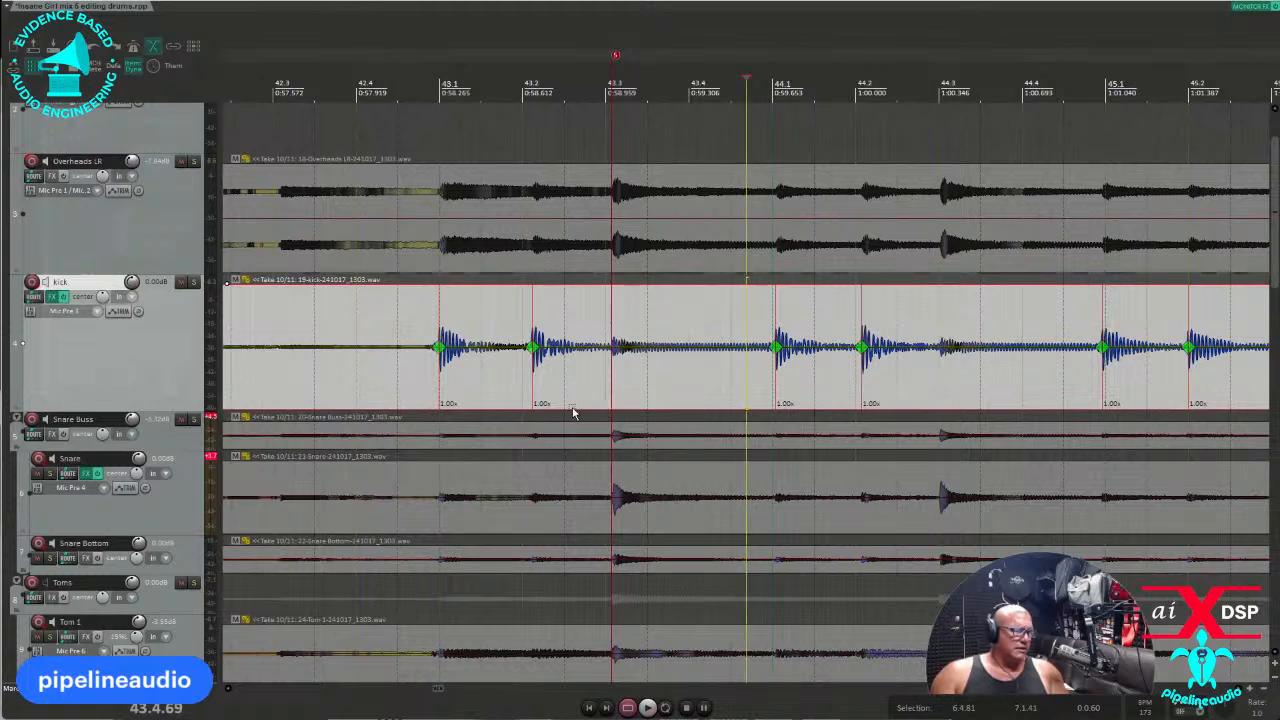
scroll(572, 408, down, 4)
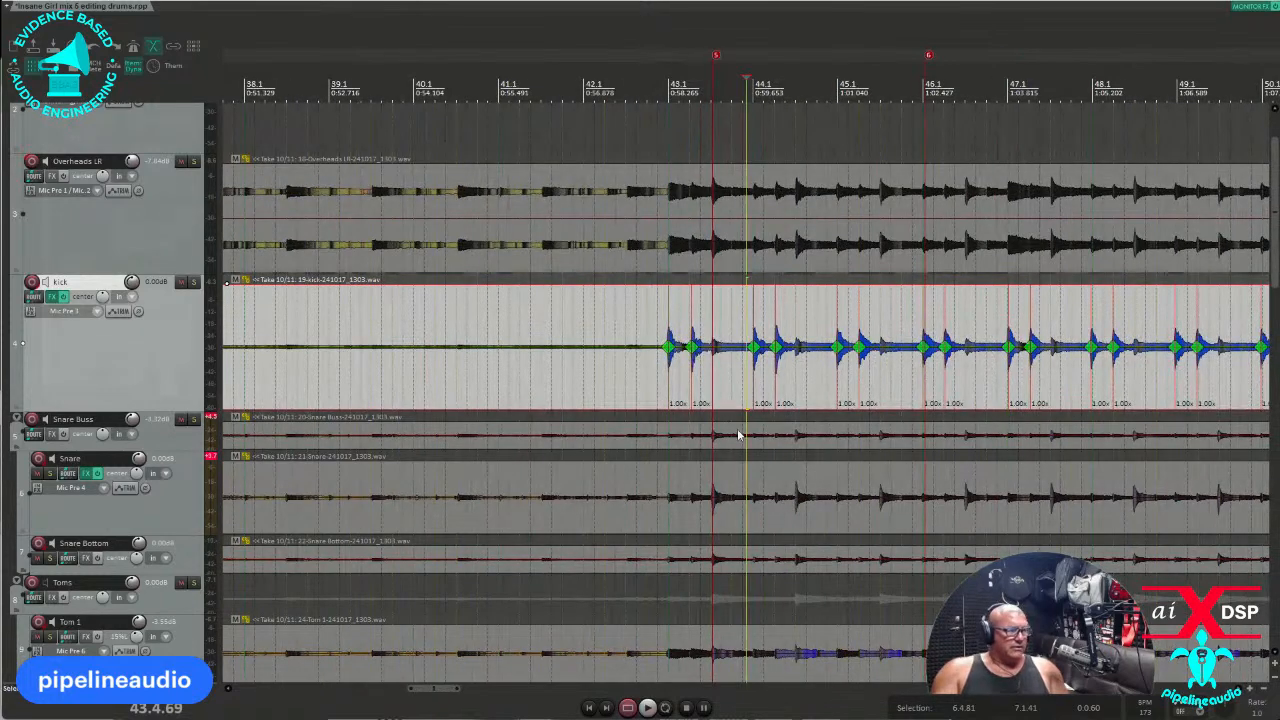
click(725, 510)
scroll(722, 512, up, 3)
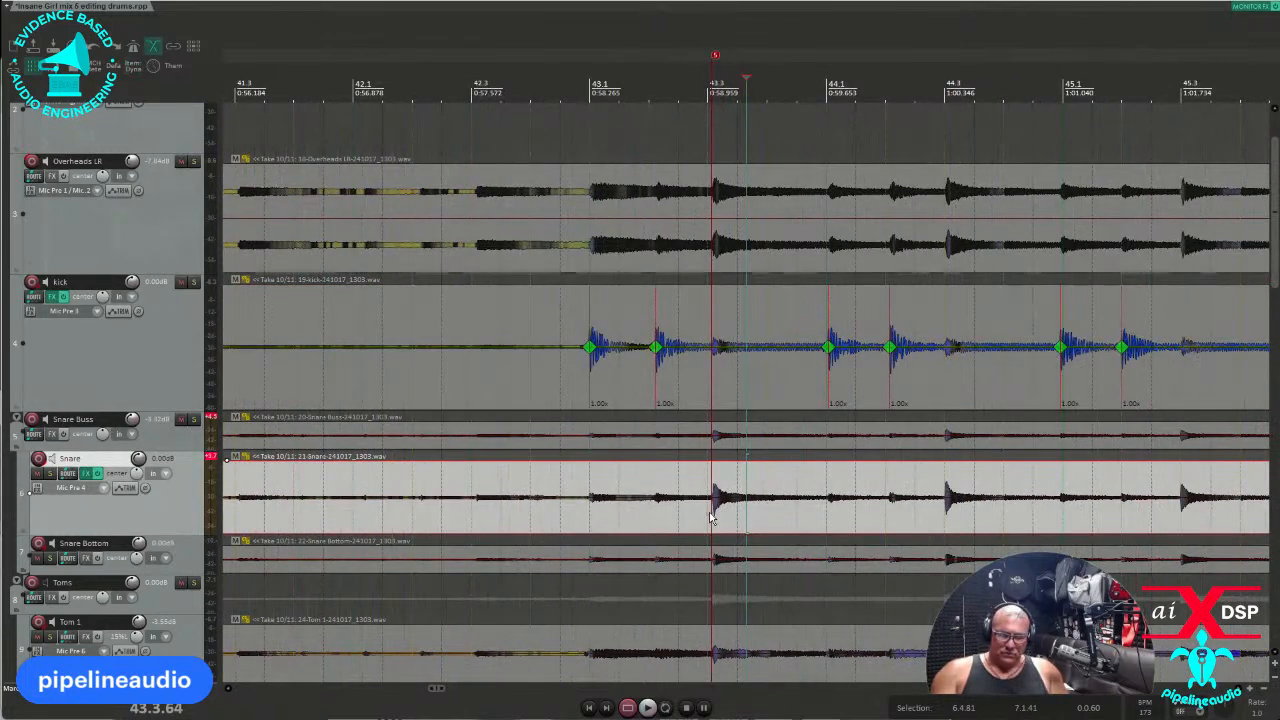
click(356, 349)
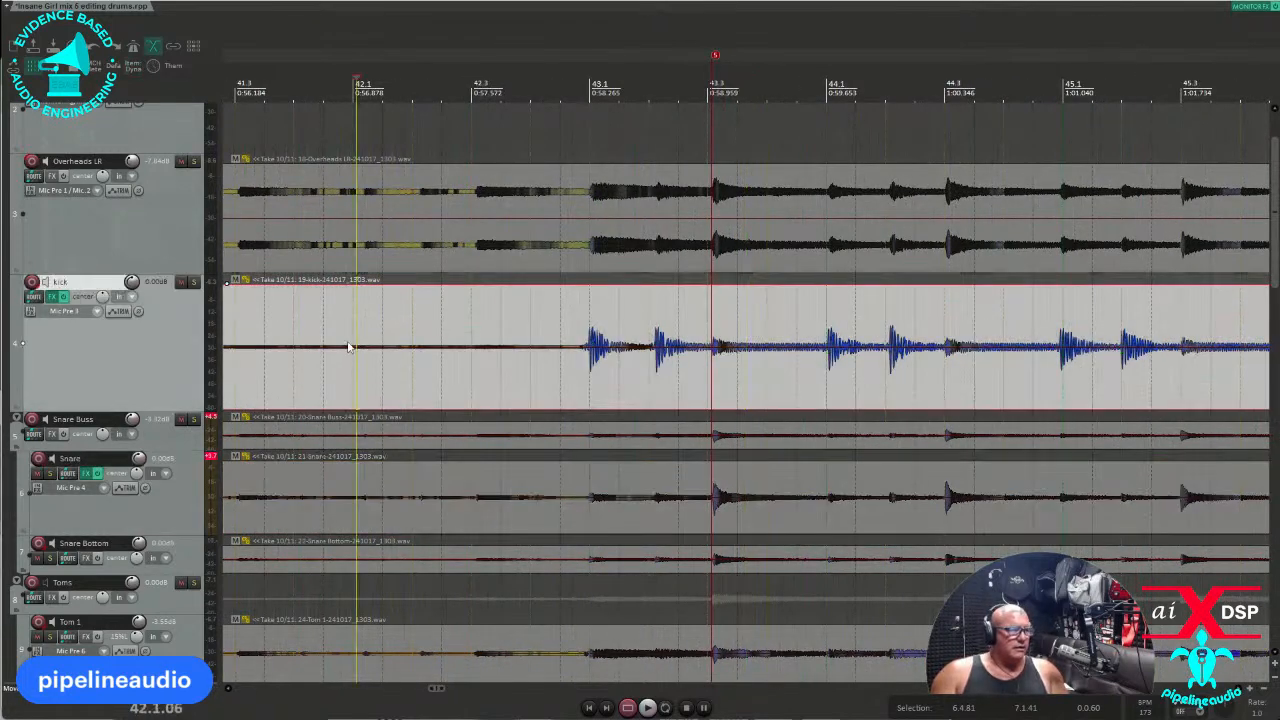
Turn on item grouping and add kick-transient stretch markers to all grouped drum items.
click(175, 51)
scroll(351, 354, down, 6)
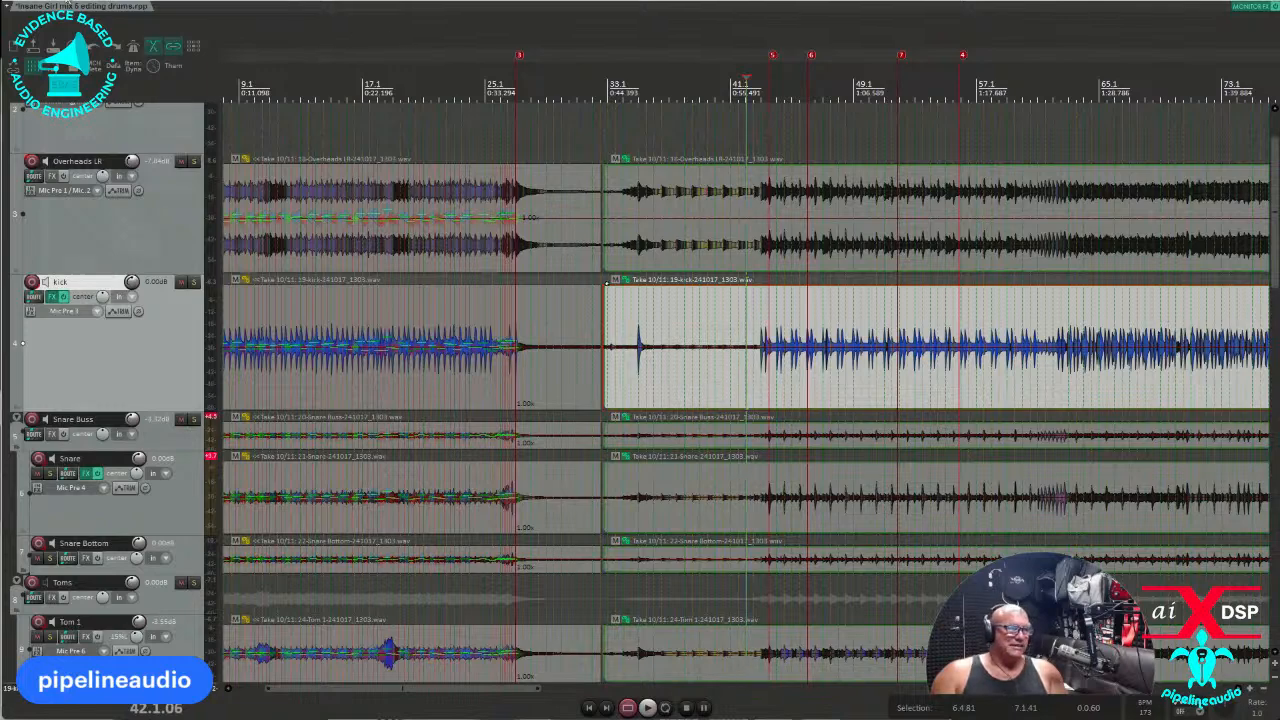
click(66, 1)
click(101, 179)
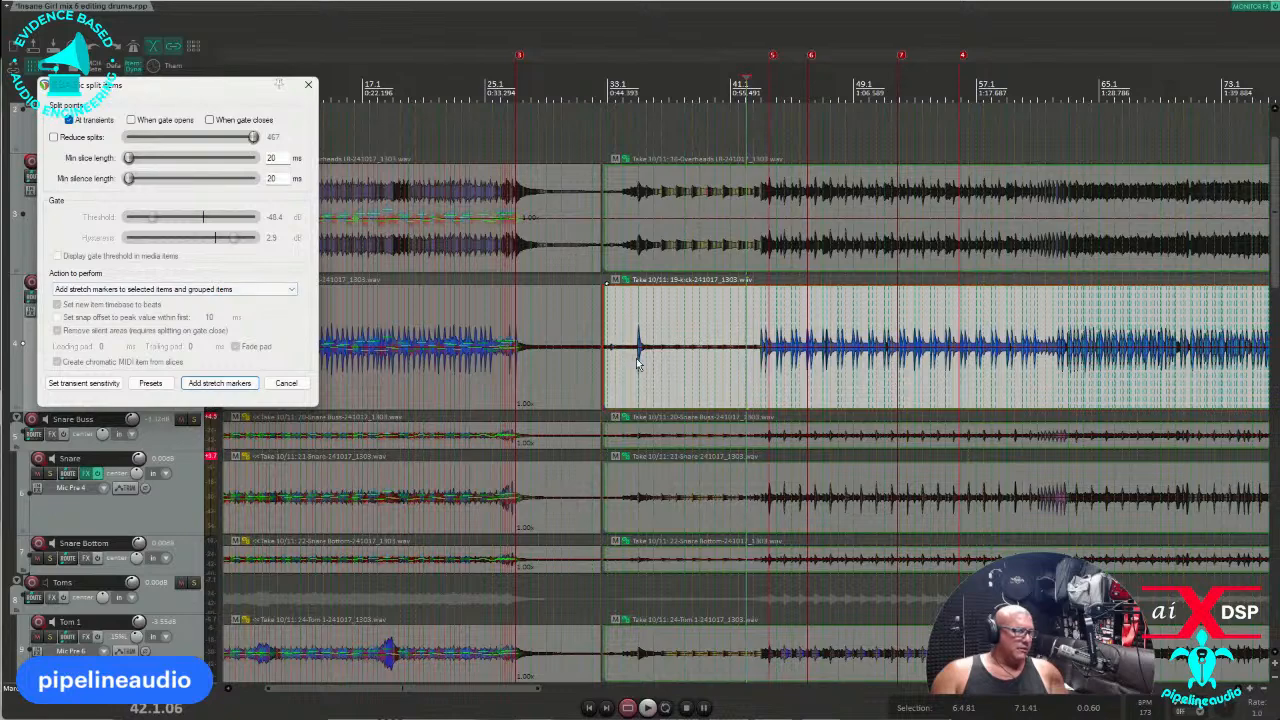
click(217, 383)
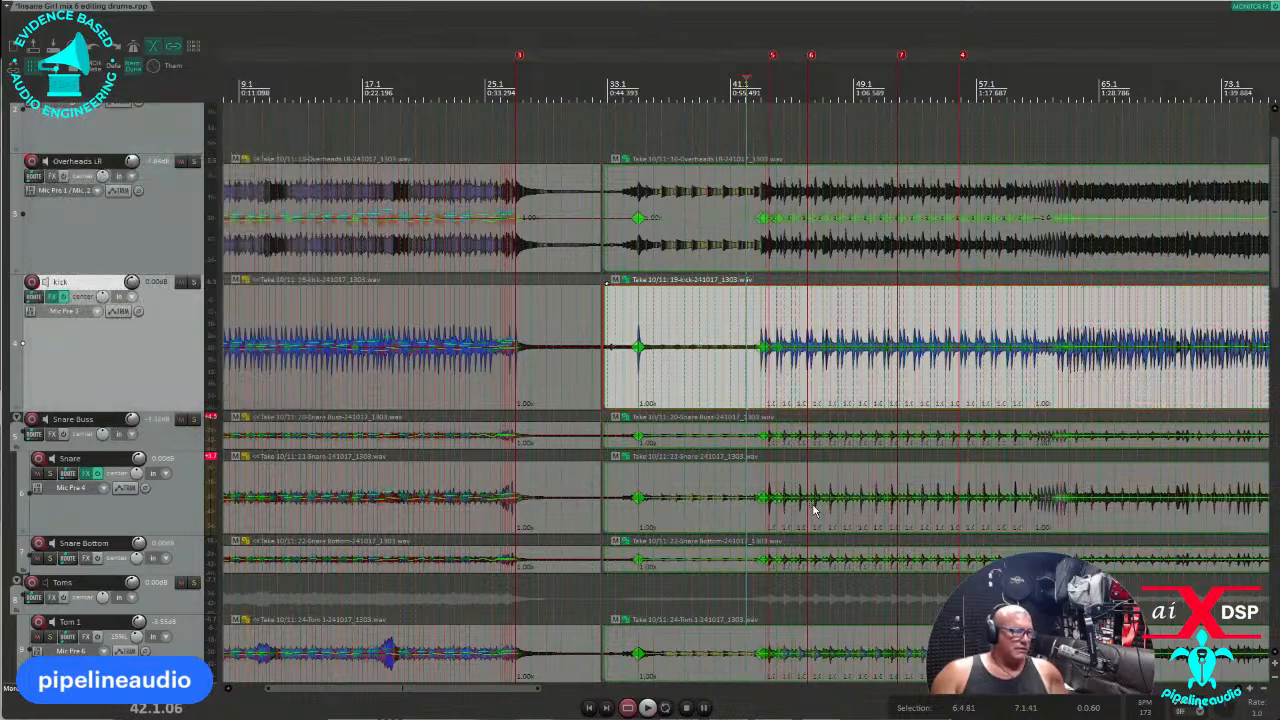
Select the snare item around bar 46 and review the markers.
click(810, 517)
scroll(760, 520, up, 8)
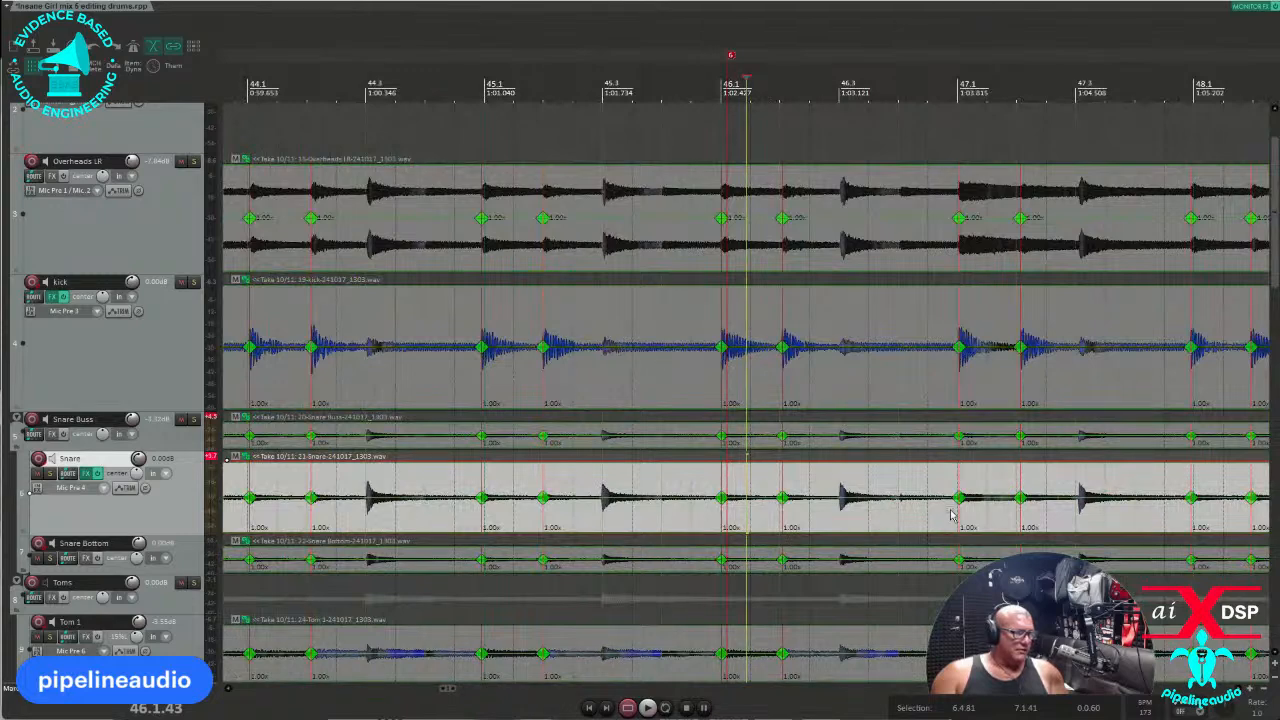
scroll(750, 512, down, 2)
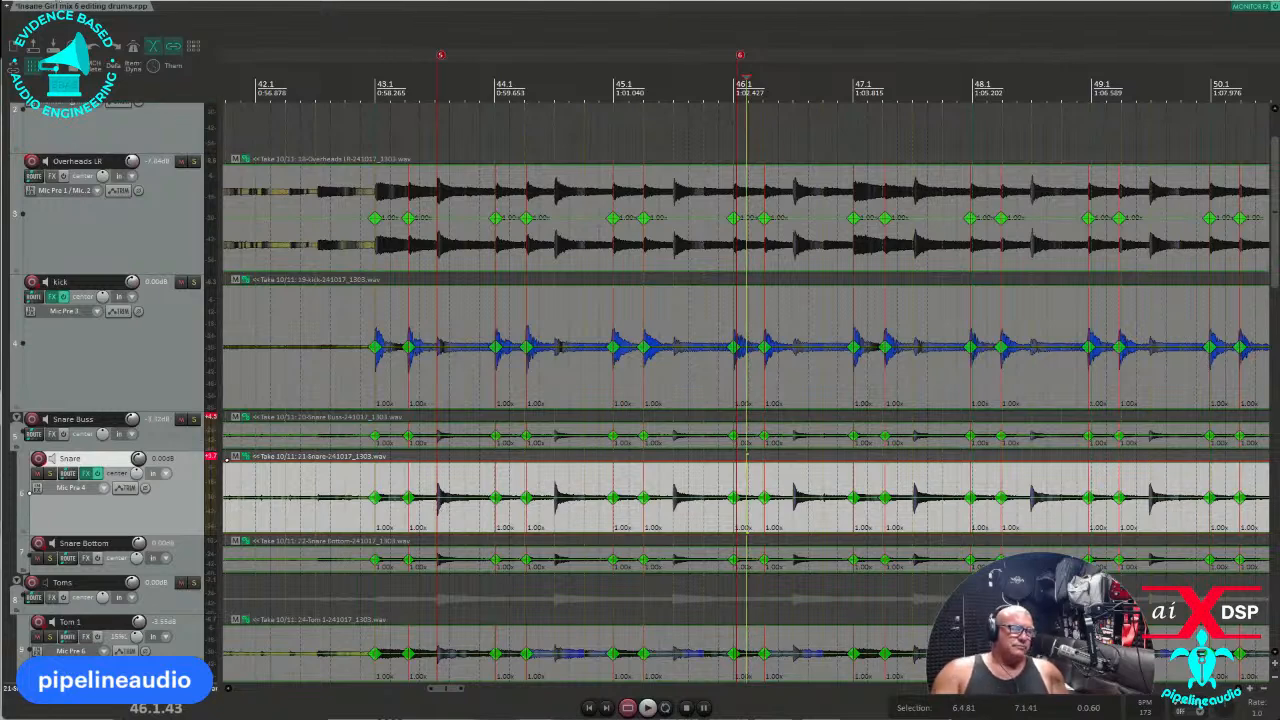
Open Dynamic Split for the snare, with the play position near bar 43, then around bar 66.
click(58, 1)
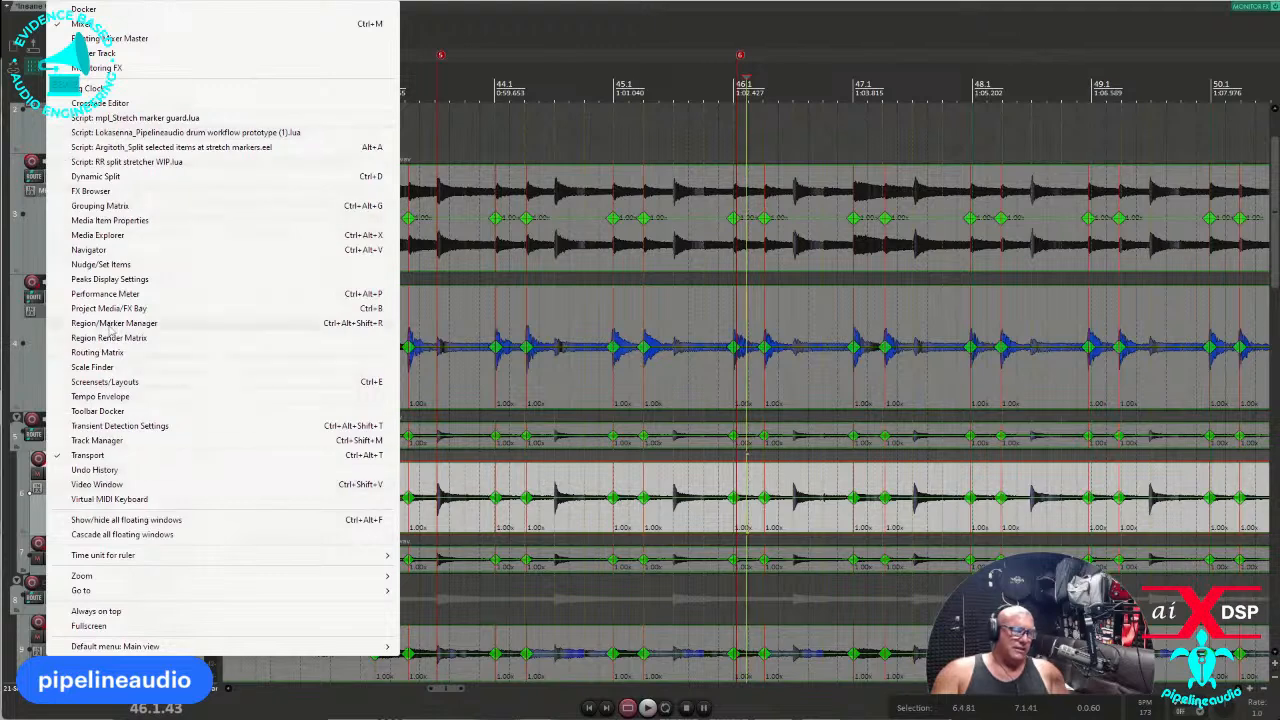
click(100, 177)
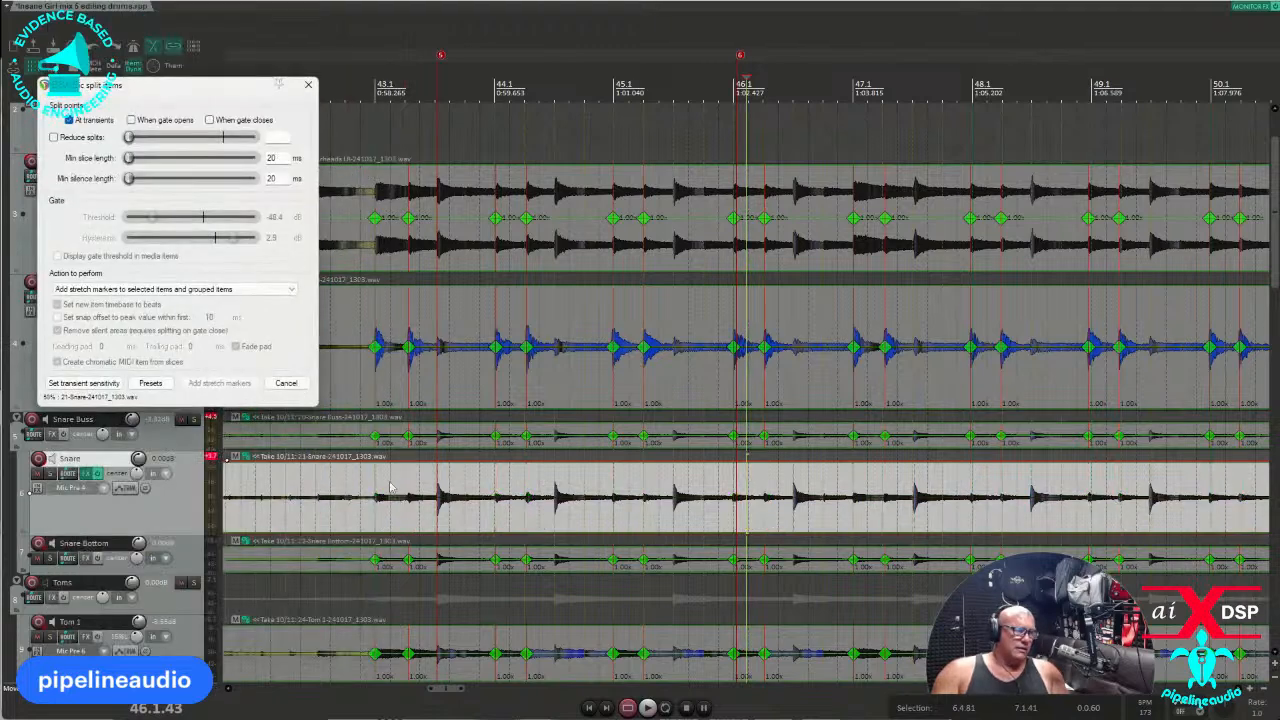
click(452, 493)
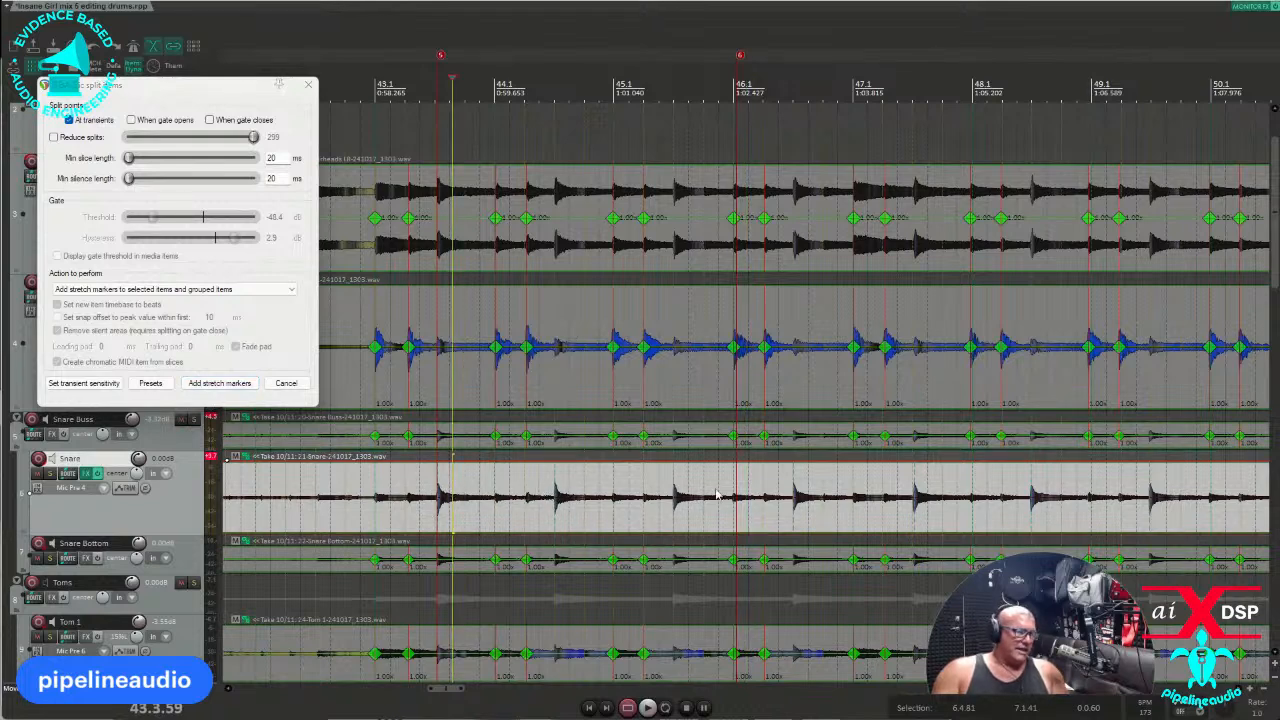
scroll(1028, 513, down, 6)
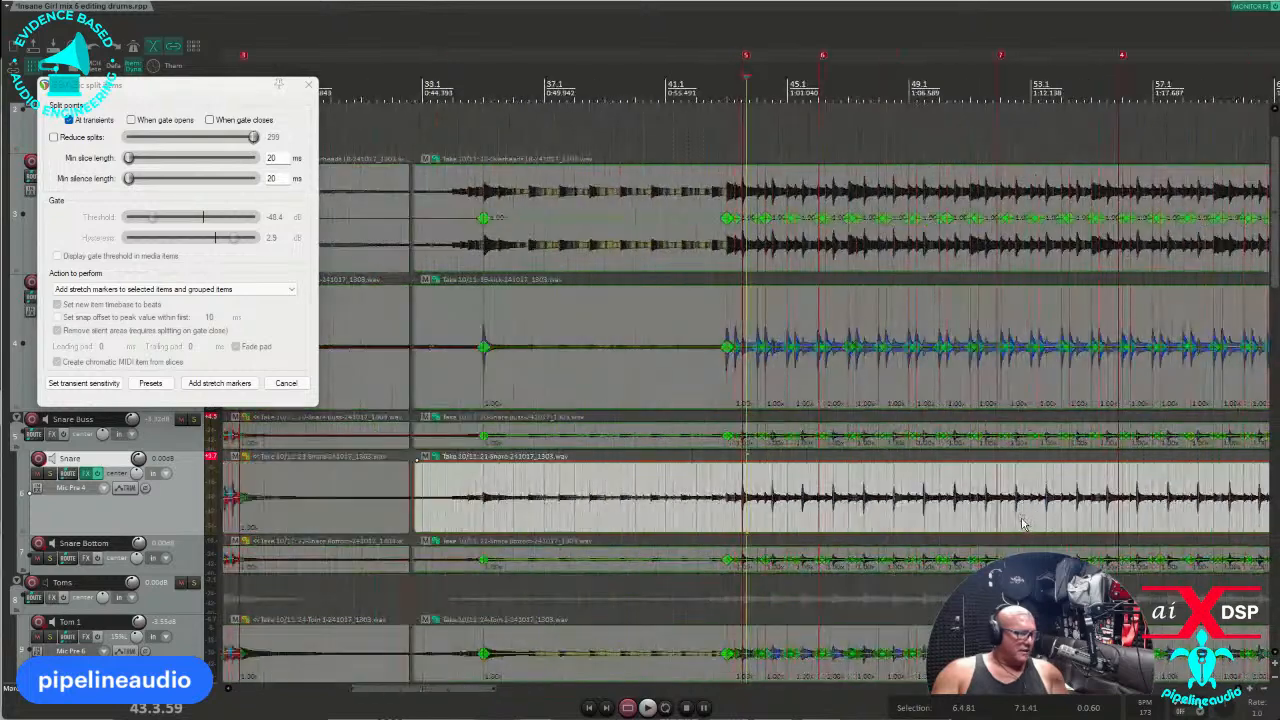
click(942, 523)
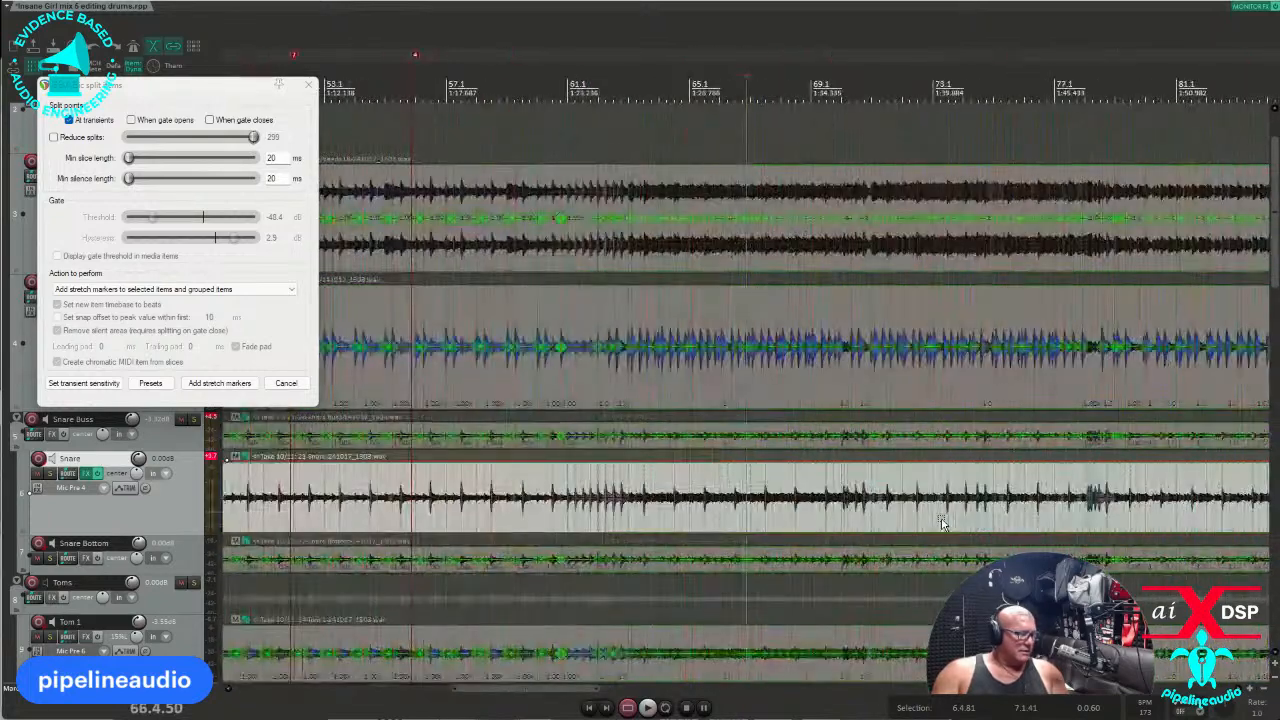
scroll(935, 524, up, 3)
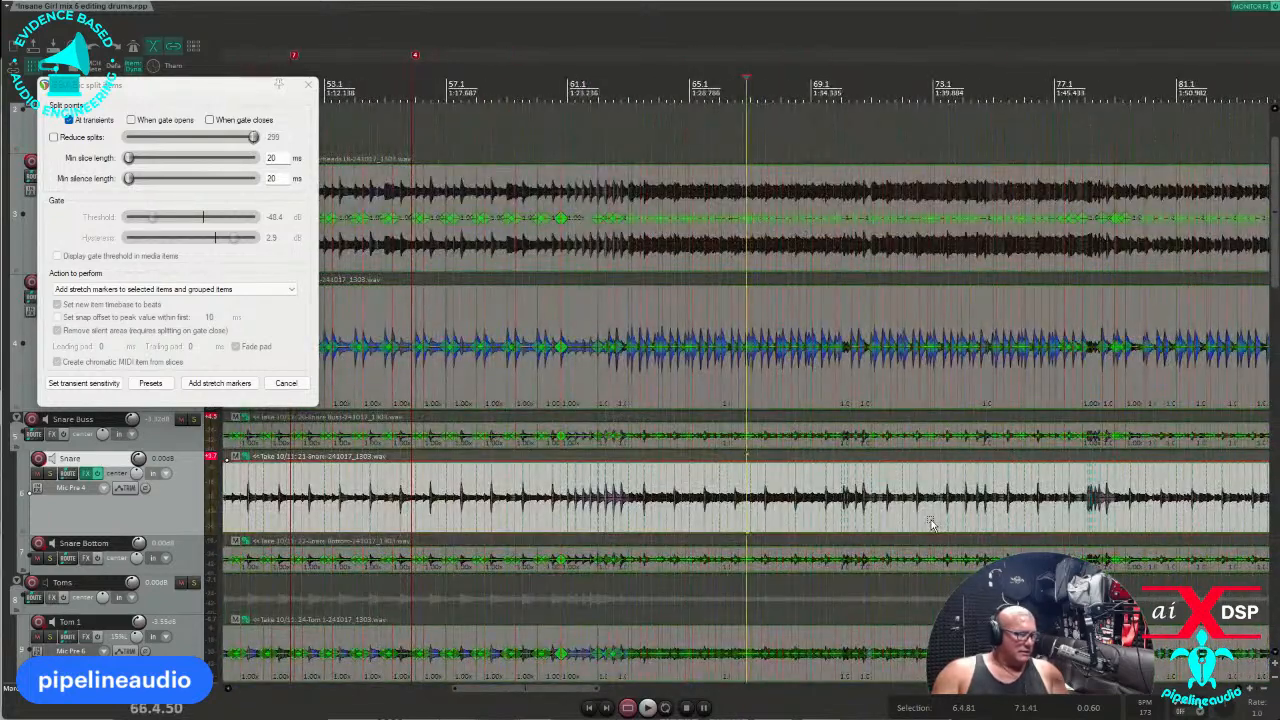
Add snare-based stretch markers to the grouped items and check them around bar 44.3.
click(218, 383)
scroll(430, 450, down, 2)
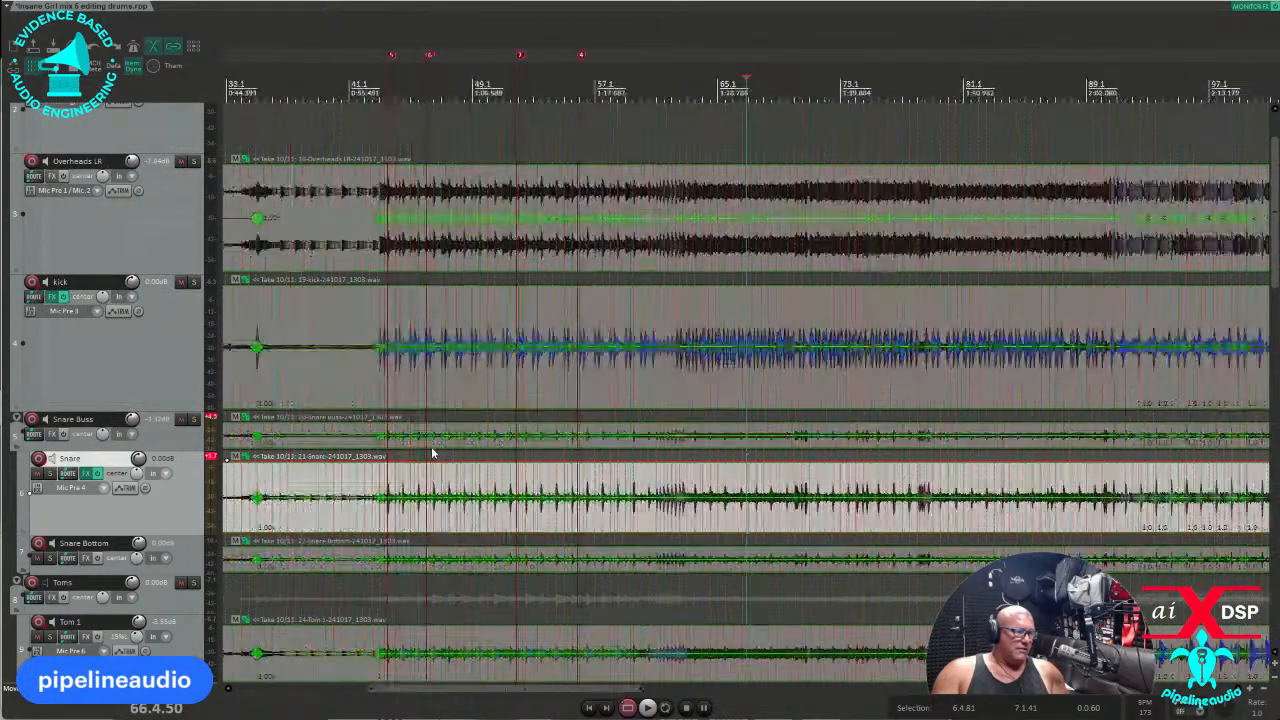
click(405, 483)
scroll(410, 483, up, 8)
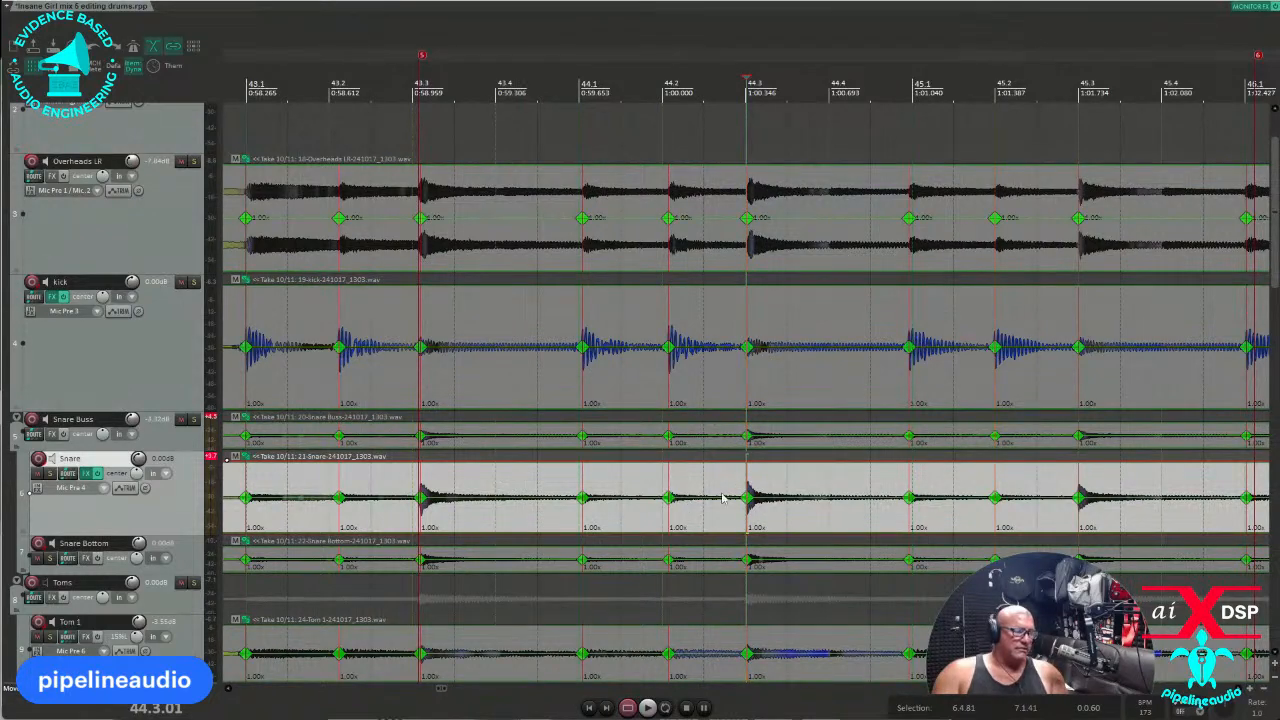
scroll(722, 497, down, 2)
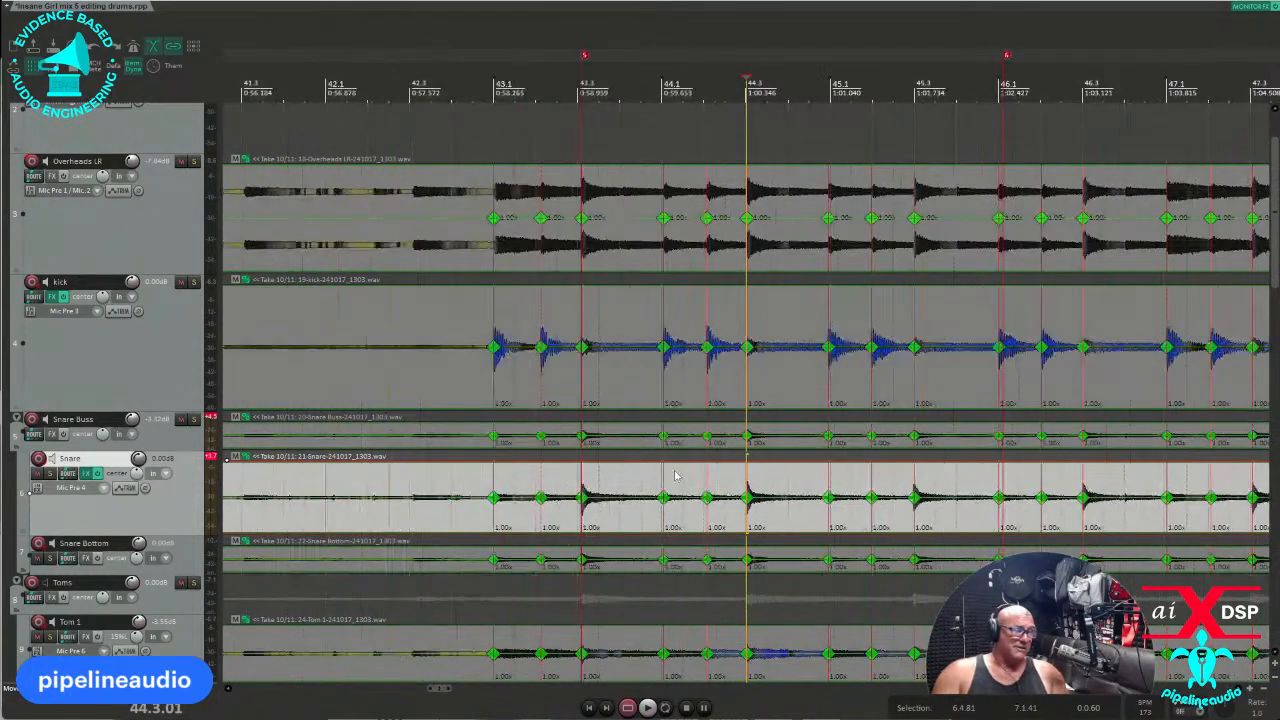
Open Dynamic Split from the item menu, browse split actions, cancel, then reselect the kick.
right_click(227, 459)
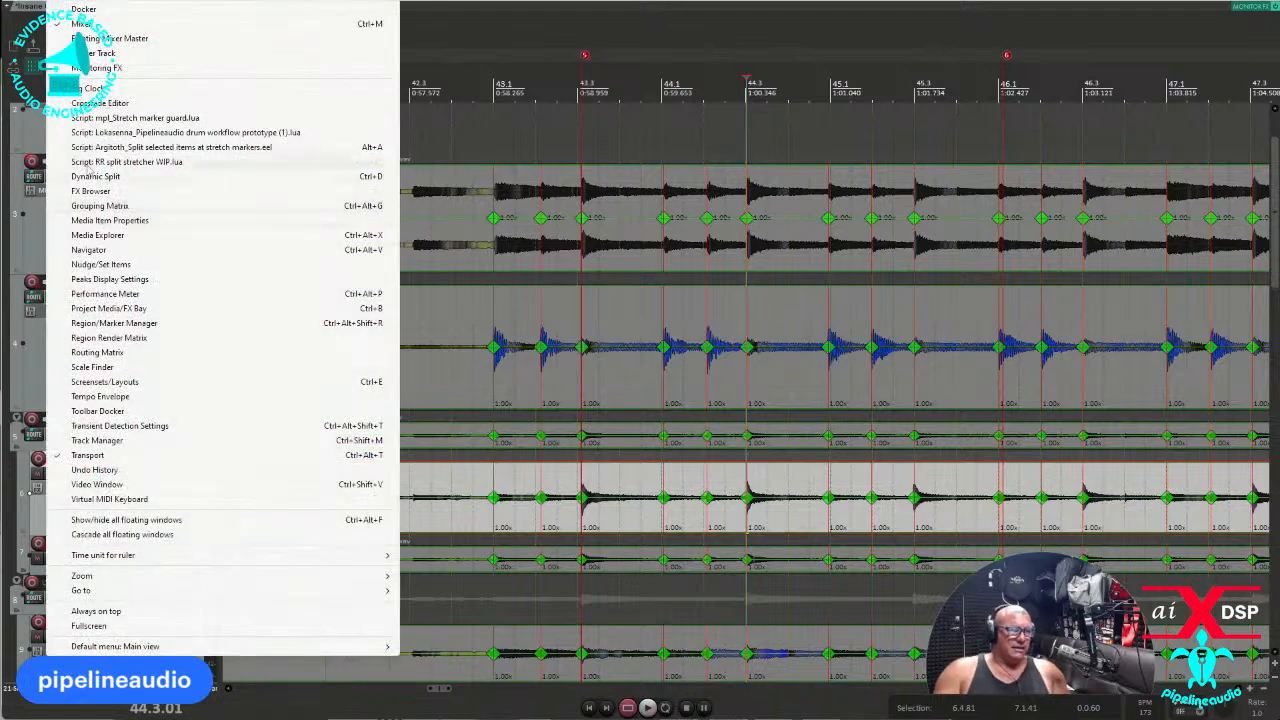
click(87, 177)
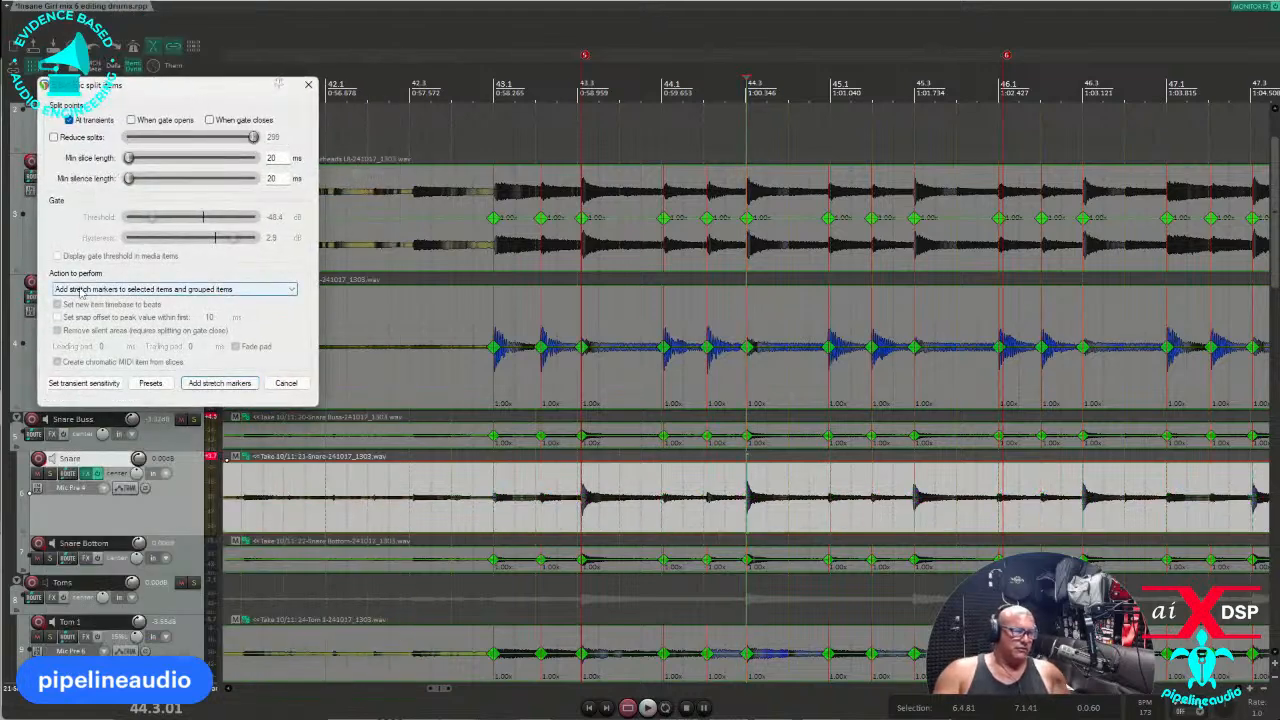
click(290, 290)
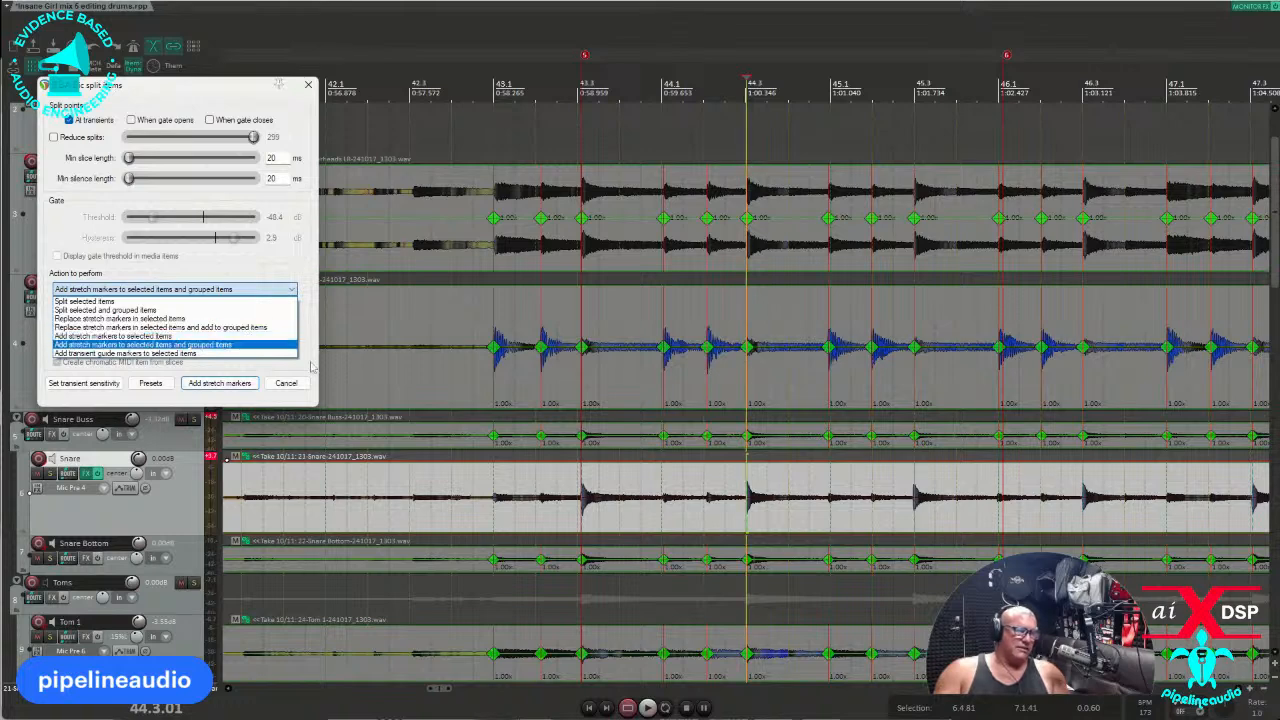
click(306, 399)
click(300, 386)
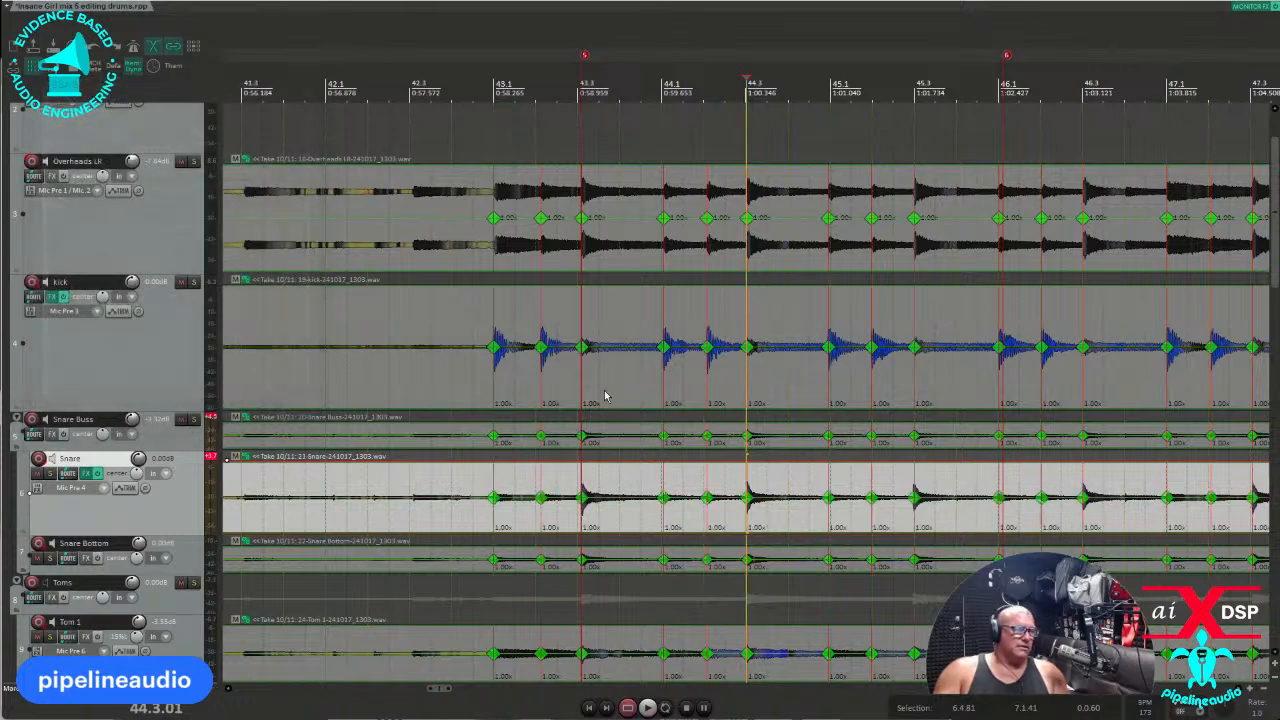
click(622, 380)
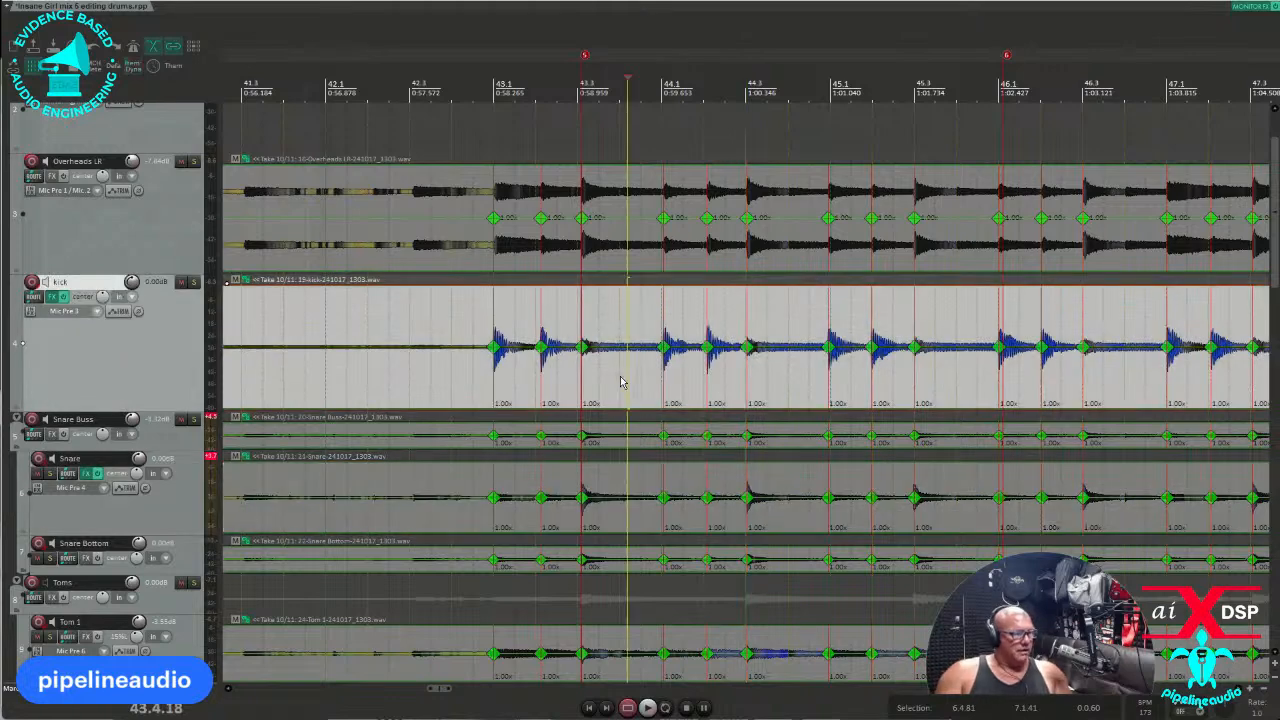
scroll(615, 383, up, 3)
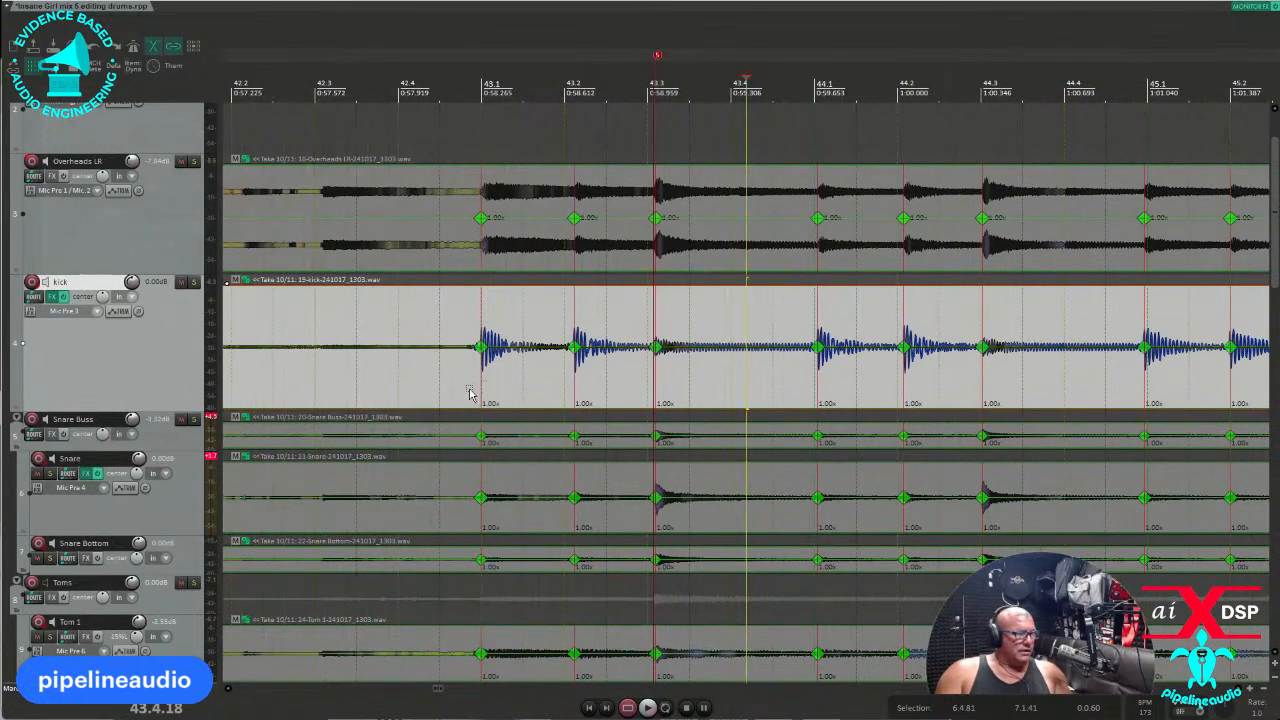
Use the action list's Find shortcut to identify what the X key does.
click(208, 3)
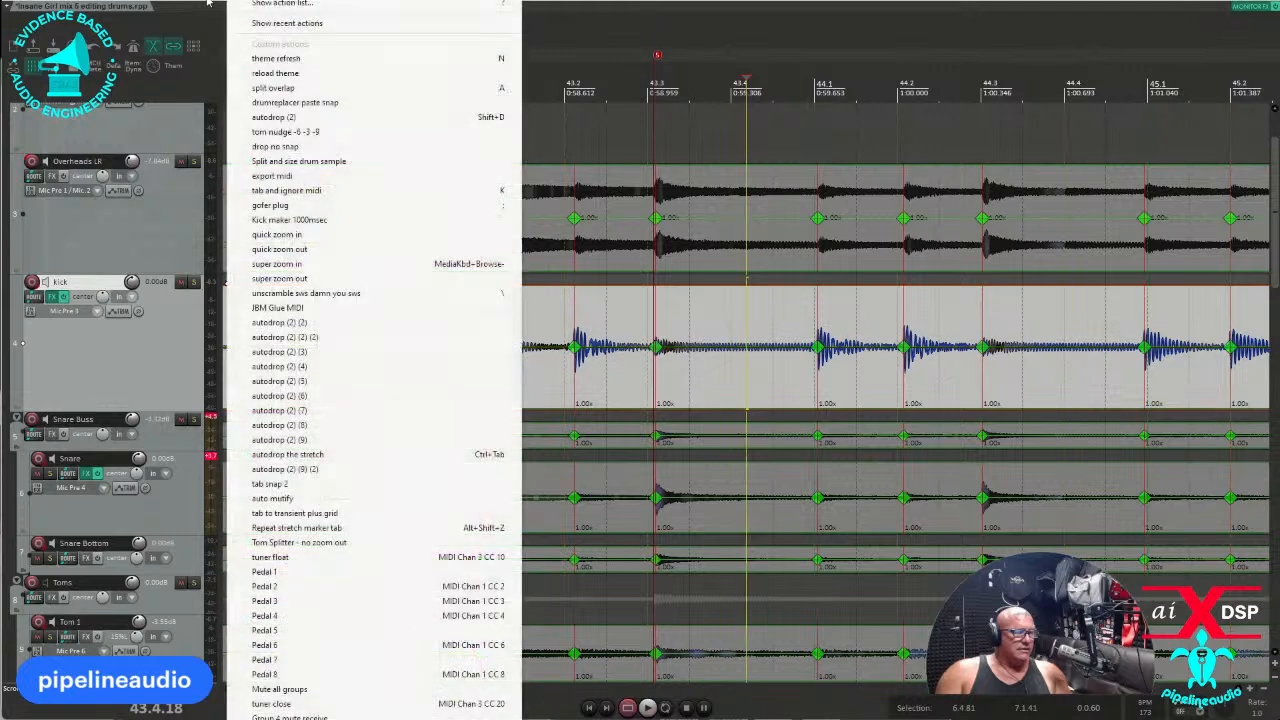
click(250, 15)
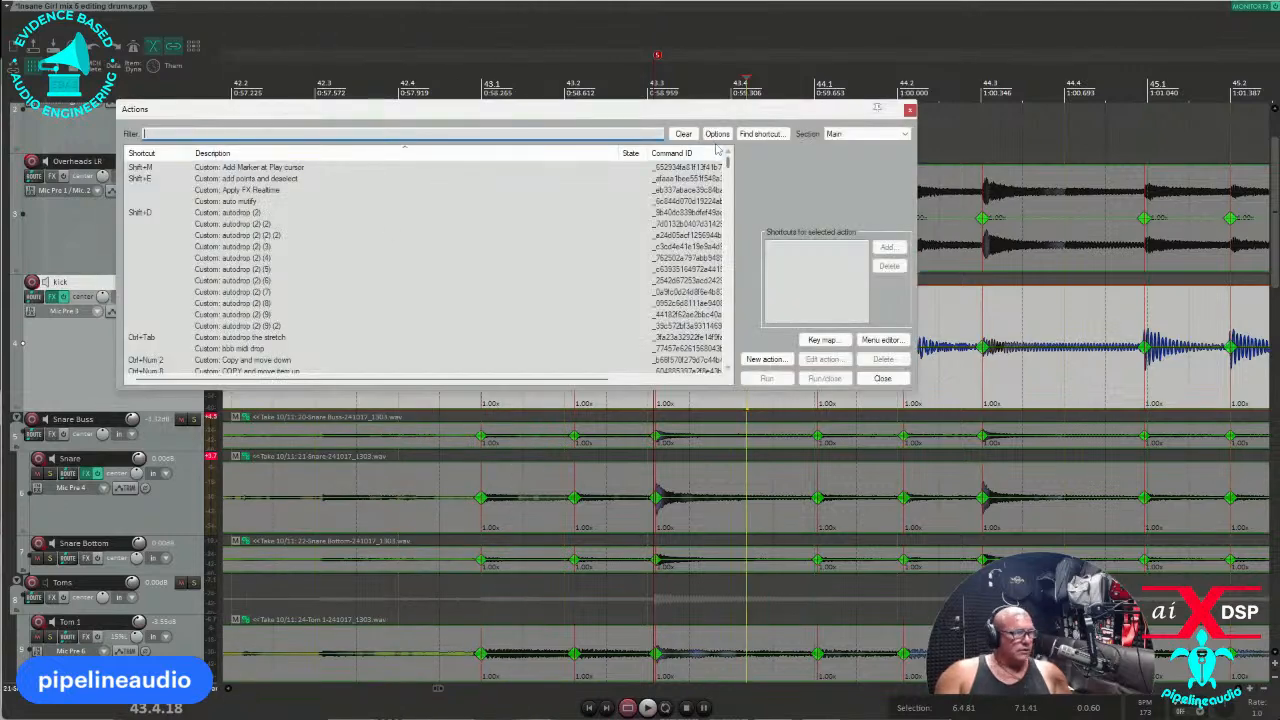
click(762, 133)
key(x)
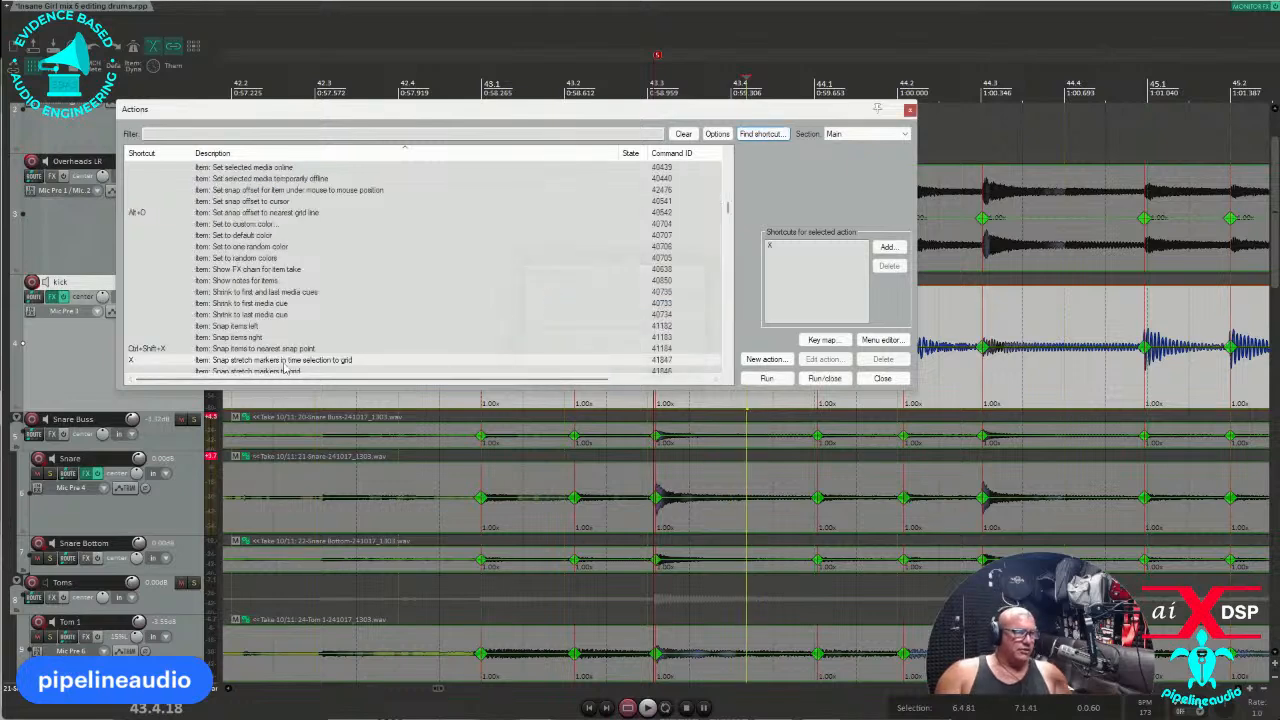
click(872, 379)
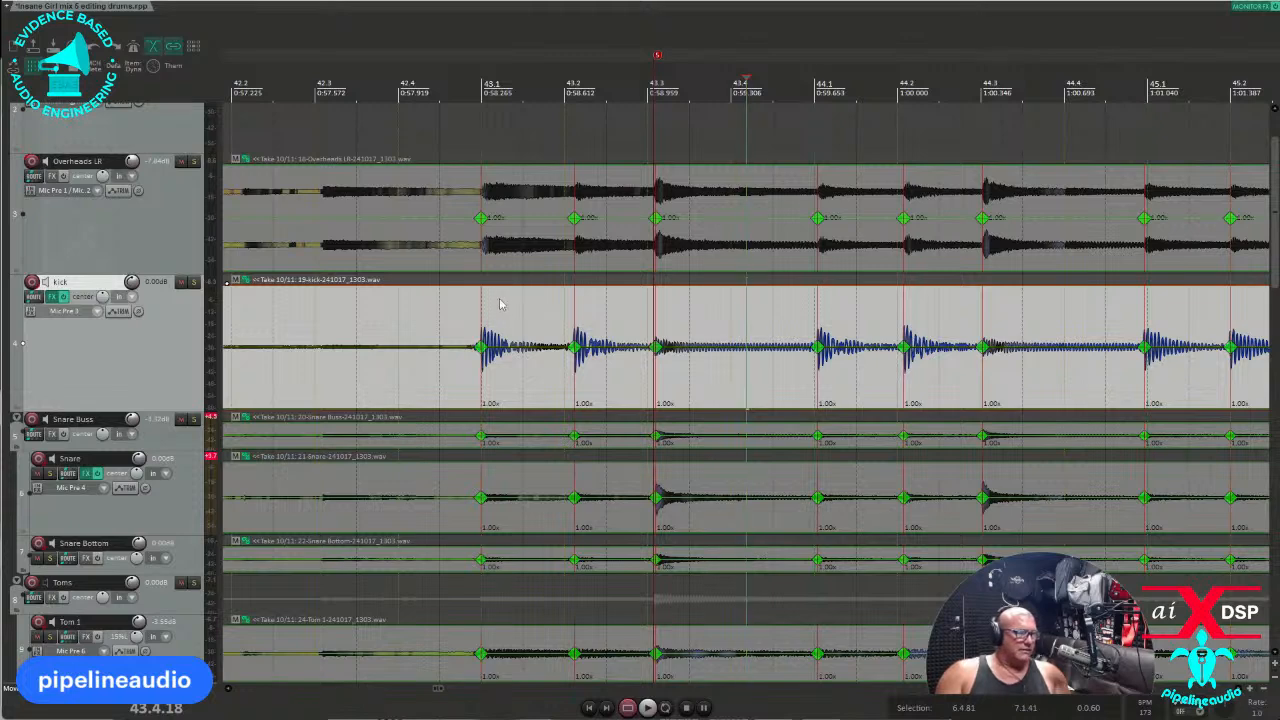
Undo an accidental item drag, select bars 43.1–43.3, and open Mouse Modifiers preferences.
mouse_move(500, 301)
mouse_down()
mouse_move(539, 303)
mouse_move(522, 303)
mouse_up()
key(ctrl+z)
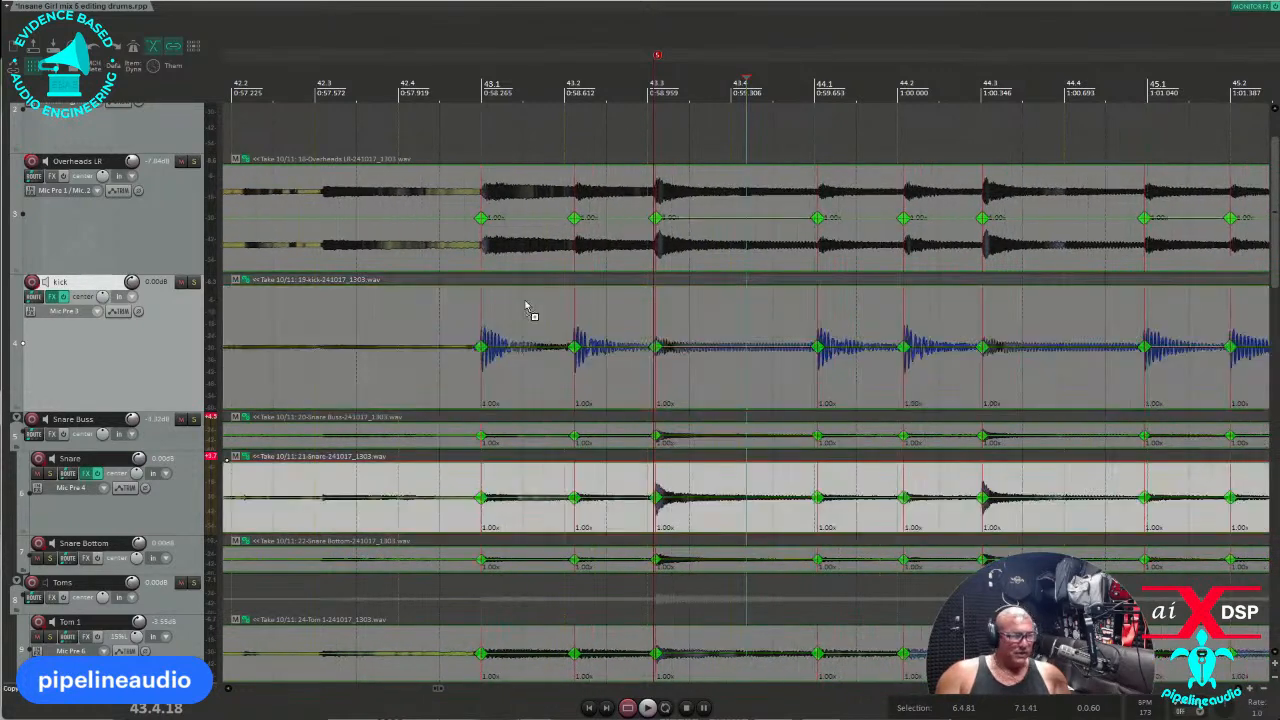
drag(509, 366, 654, 390)
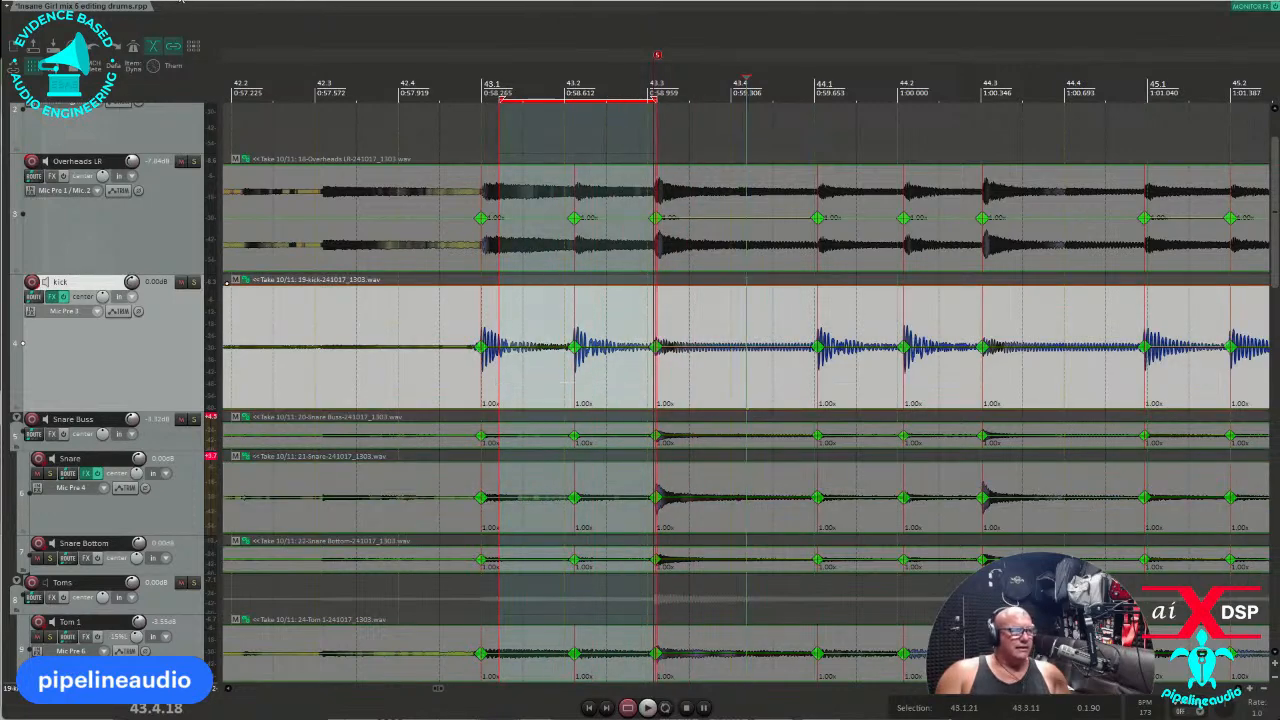
click(181, 3)
click(205, 563)
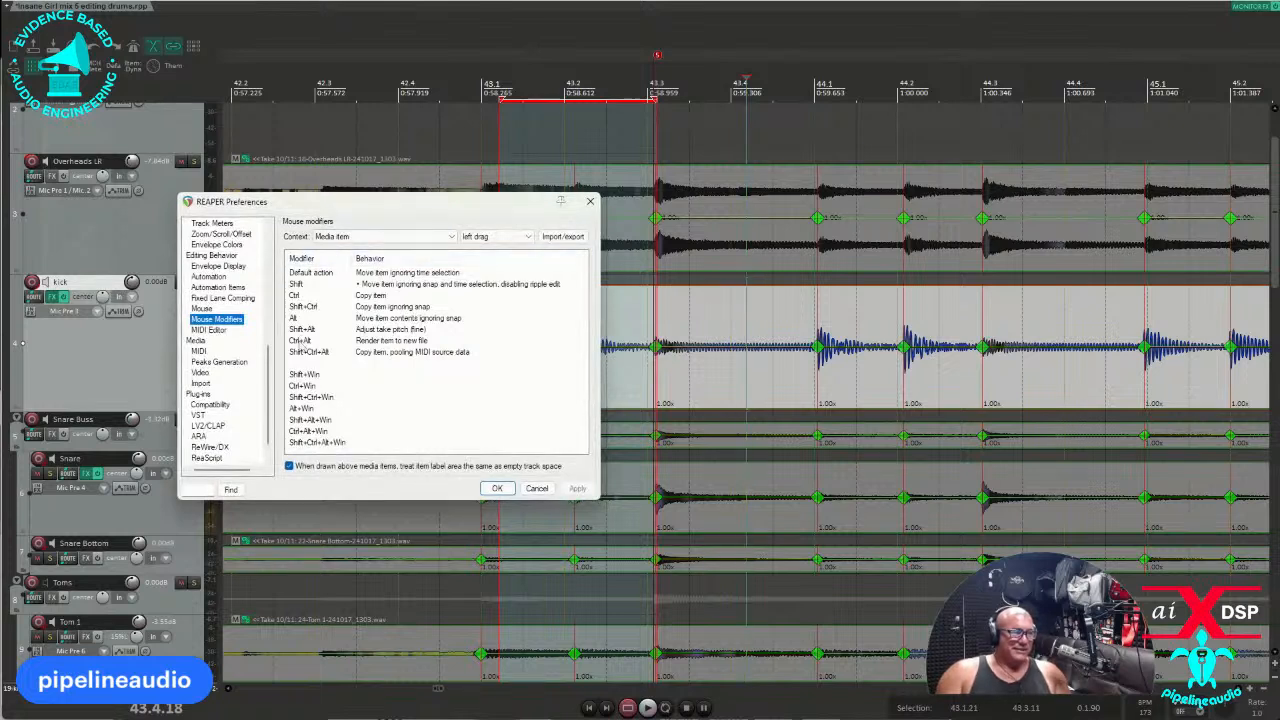
Switch the Mouse Modifiers context to Media item bottom half, review its behaviours, then cancel.
click(455, 238)
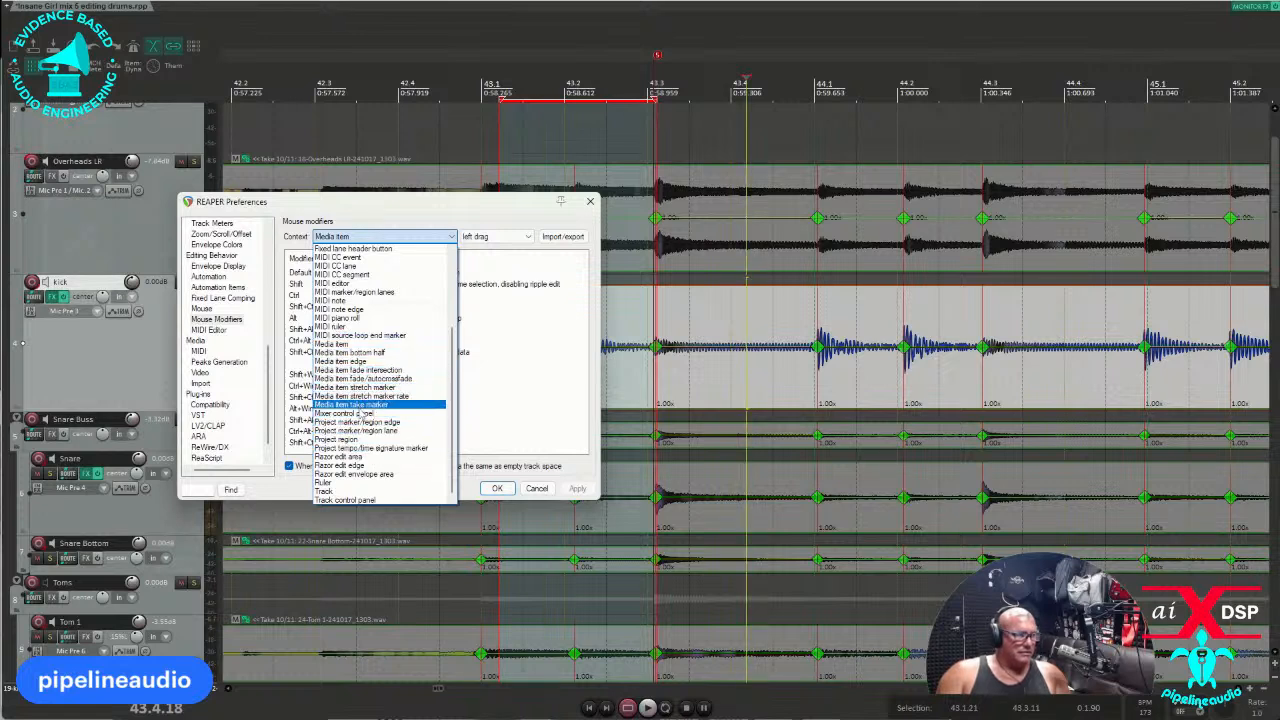
click(444, 207)
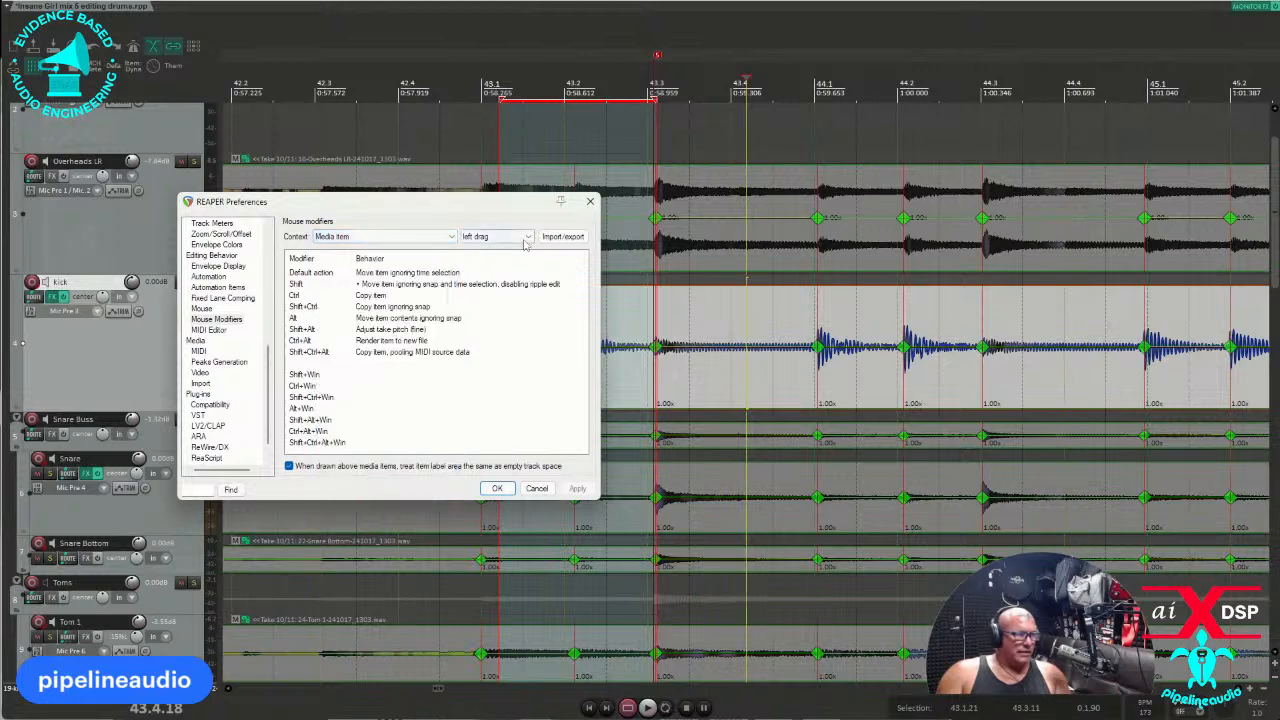
click(352, 237)
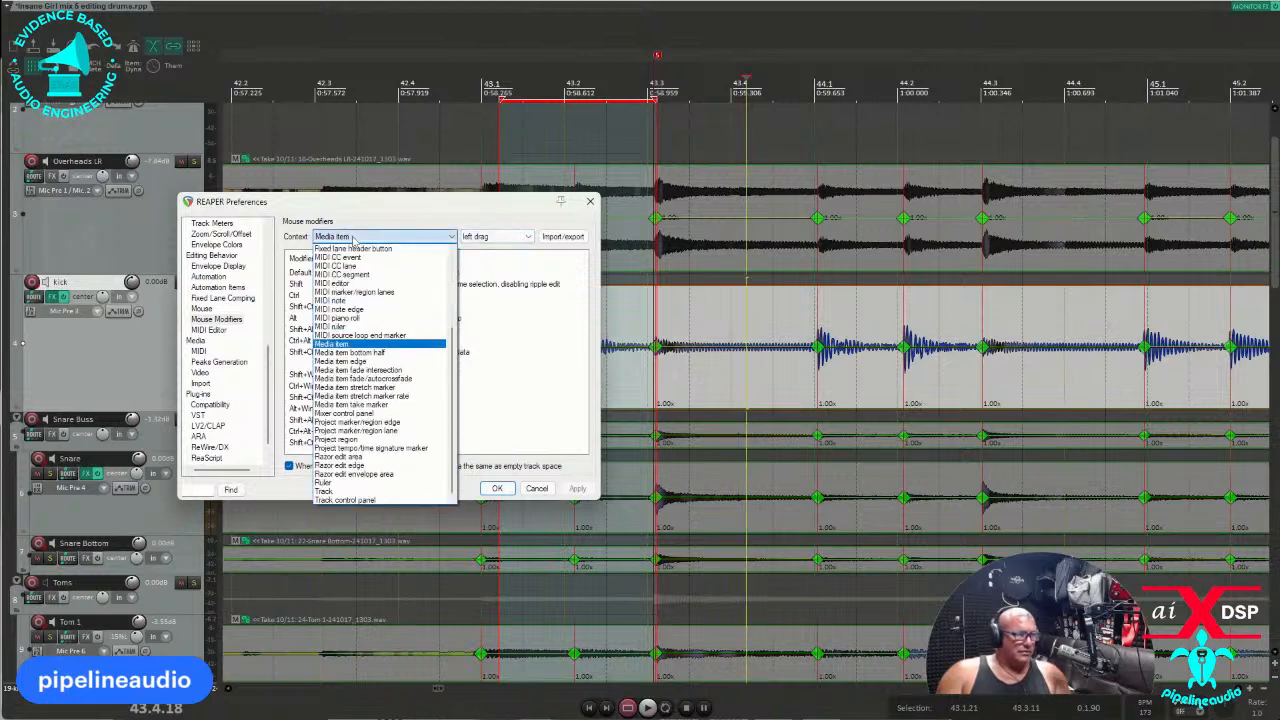
scroll(375, 330, up, 5)
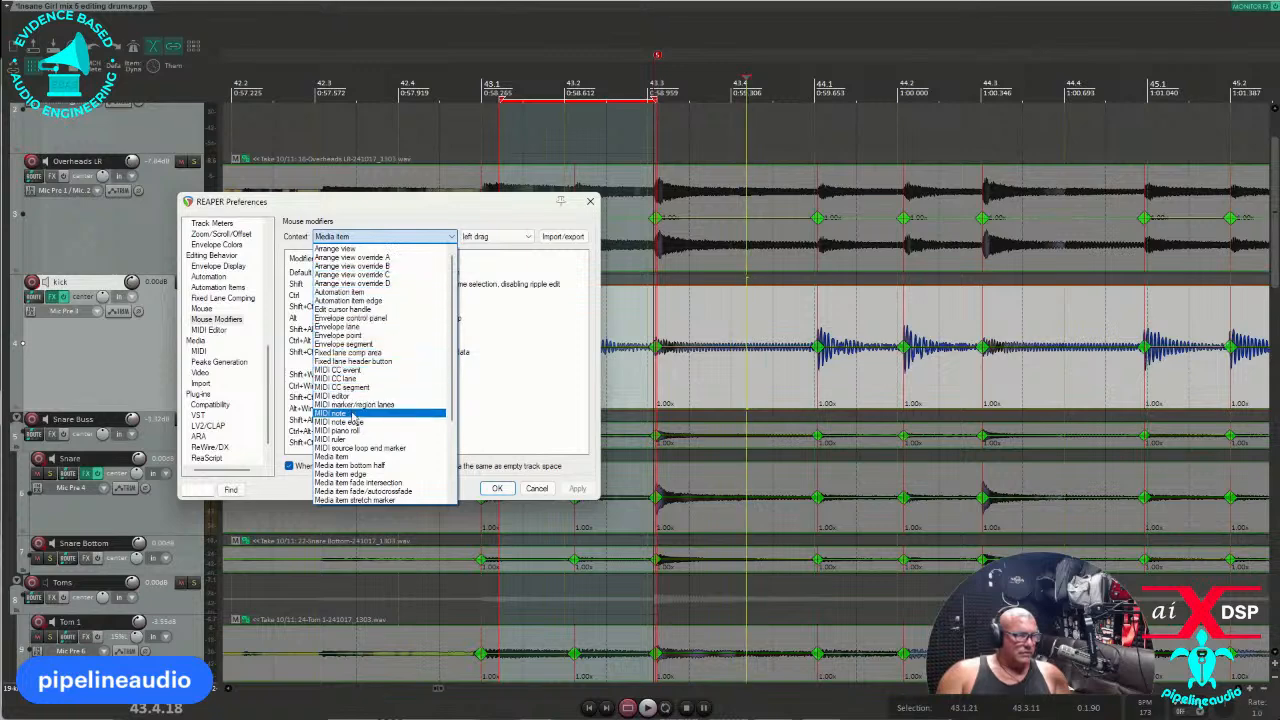
click(363, 466)
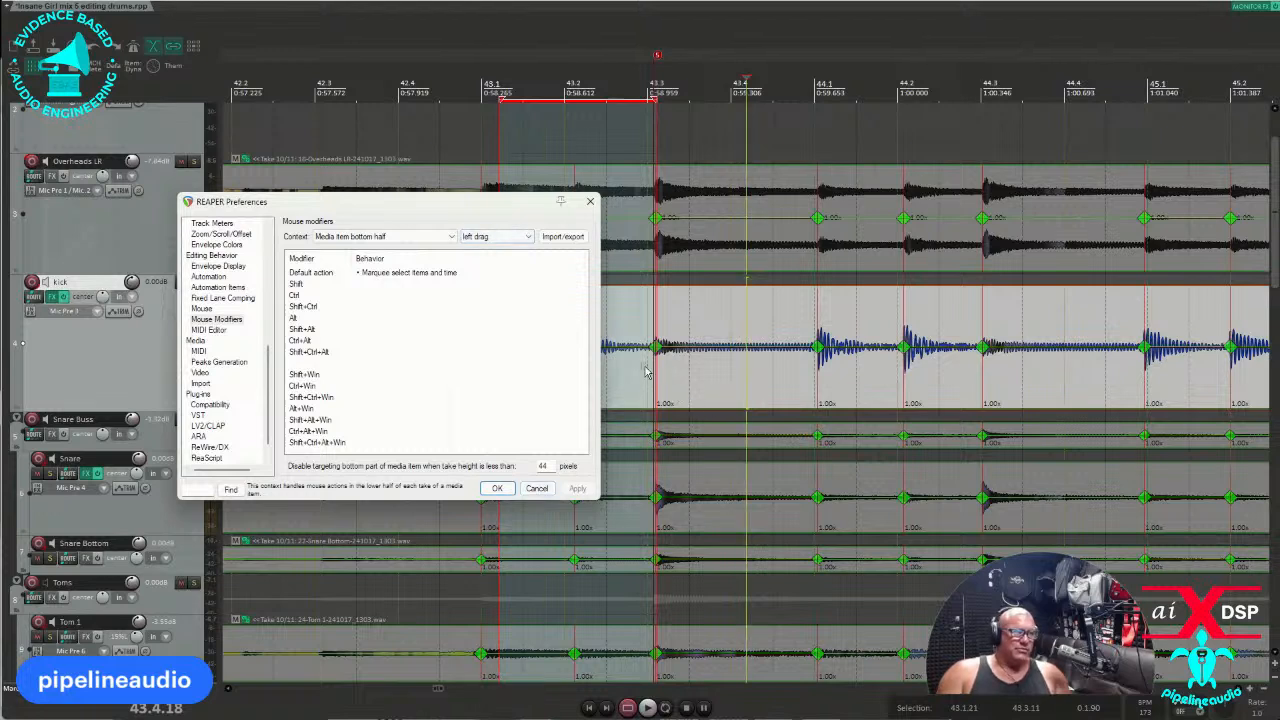
click(537, 489)
scroll(630, 378, up, 5)
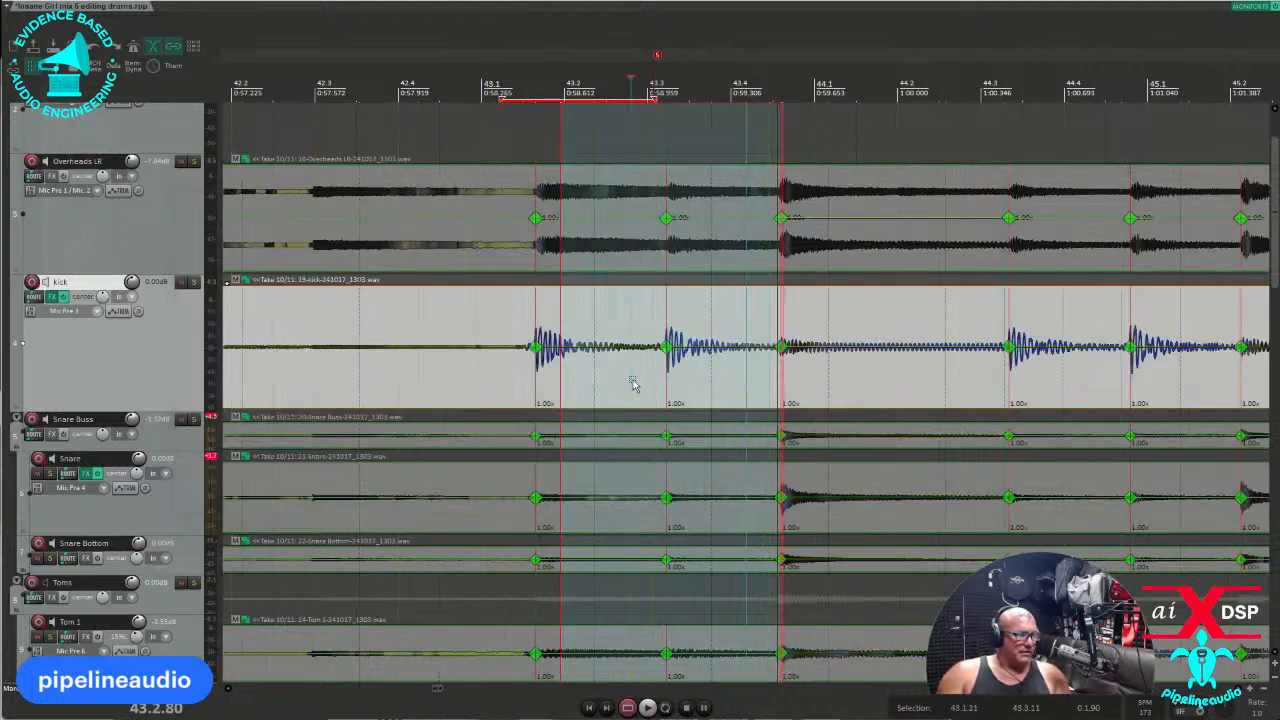
Select the time range across bar 43 of the grouped drum tracks.
drag(430, 393, 1105, 383)
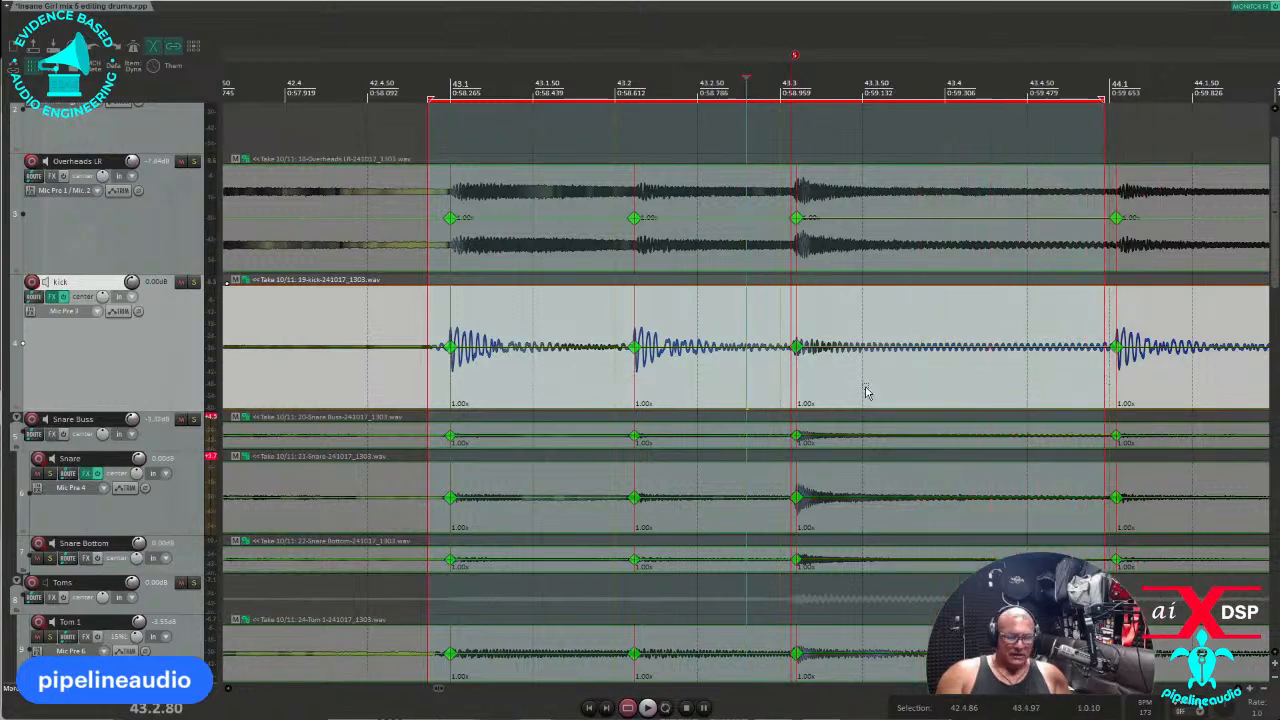
scroll(834, 391, down, 8)
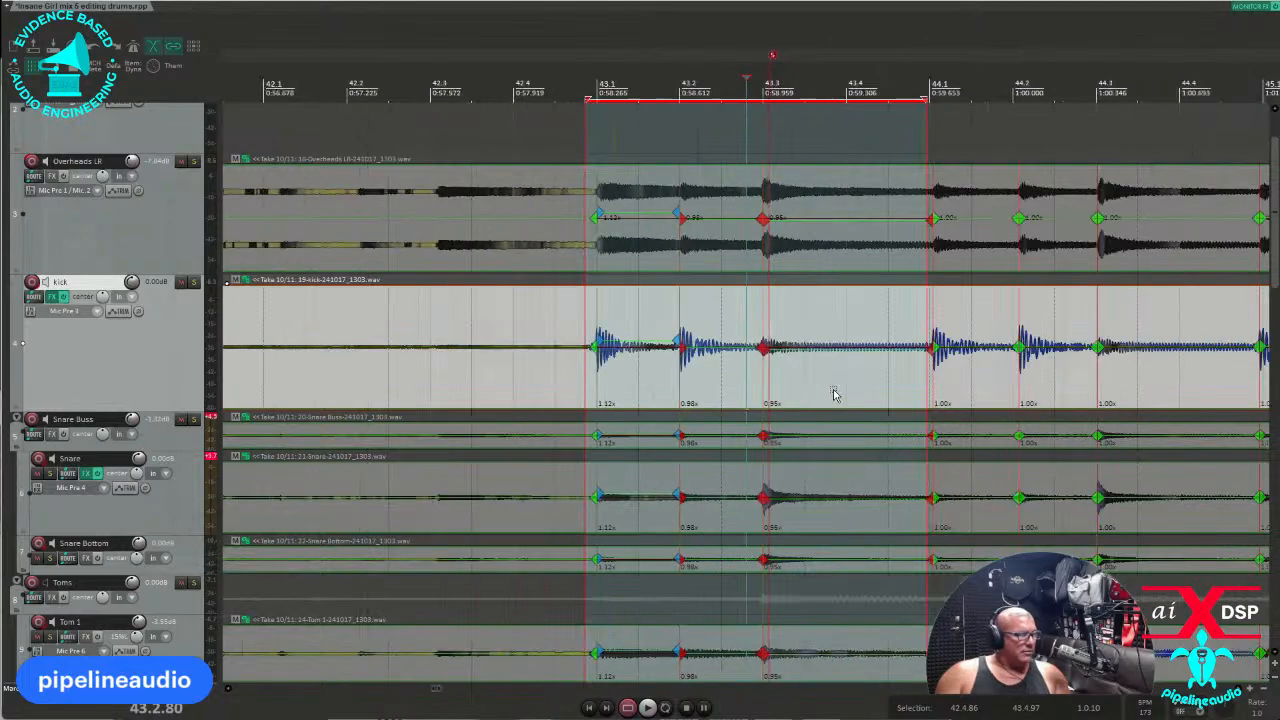
scroll(504, 389, down, 1)
Place the edit cursor near bar 35 and select the time range around its hit.
click(402, 374)
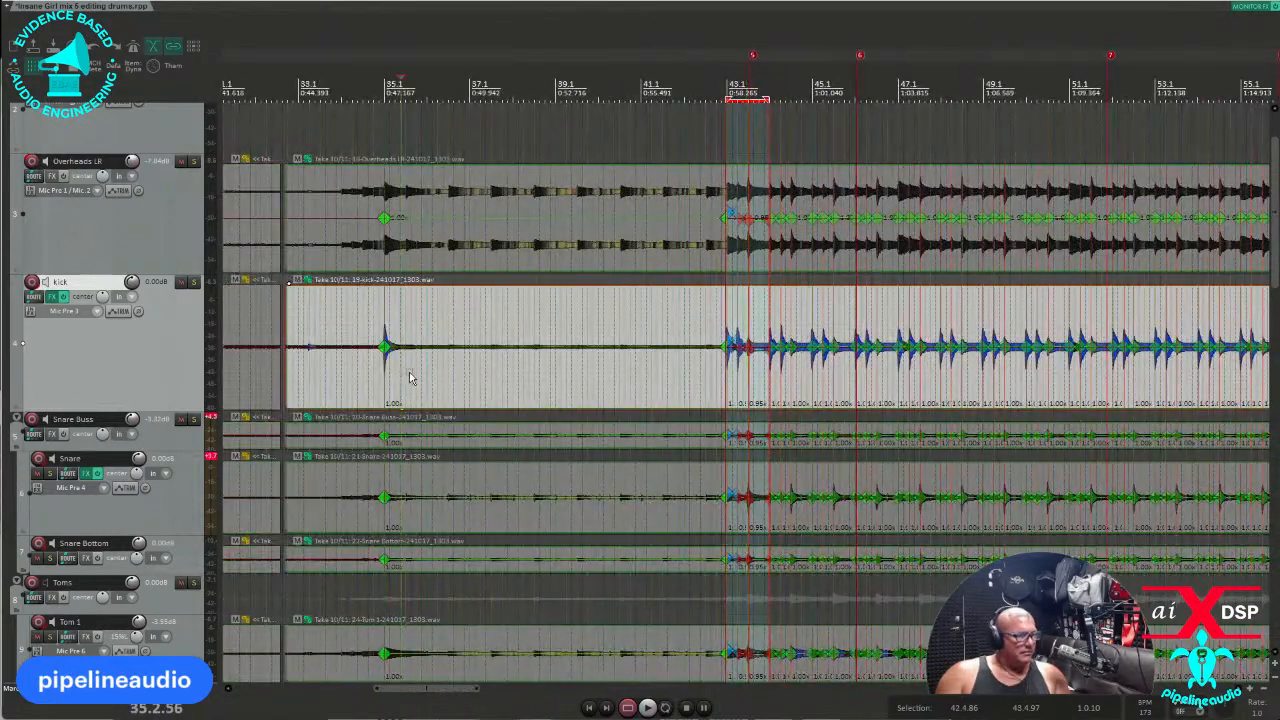
scroll(430, 375, up, 4)
scroll(600, 382, down, 2)
drag(772, 388, 683, 372)
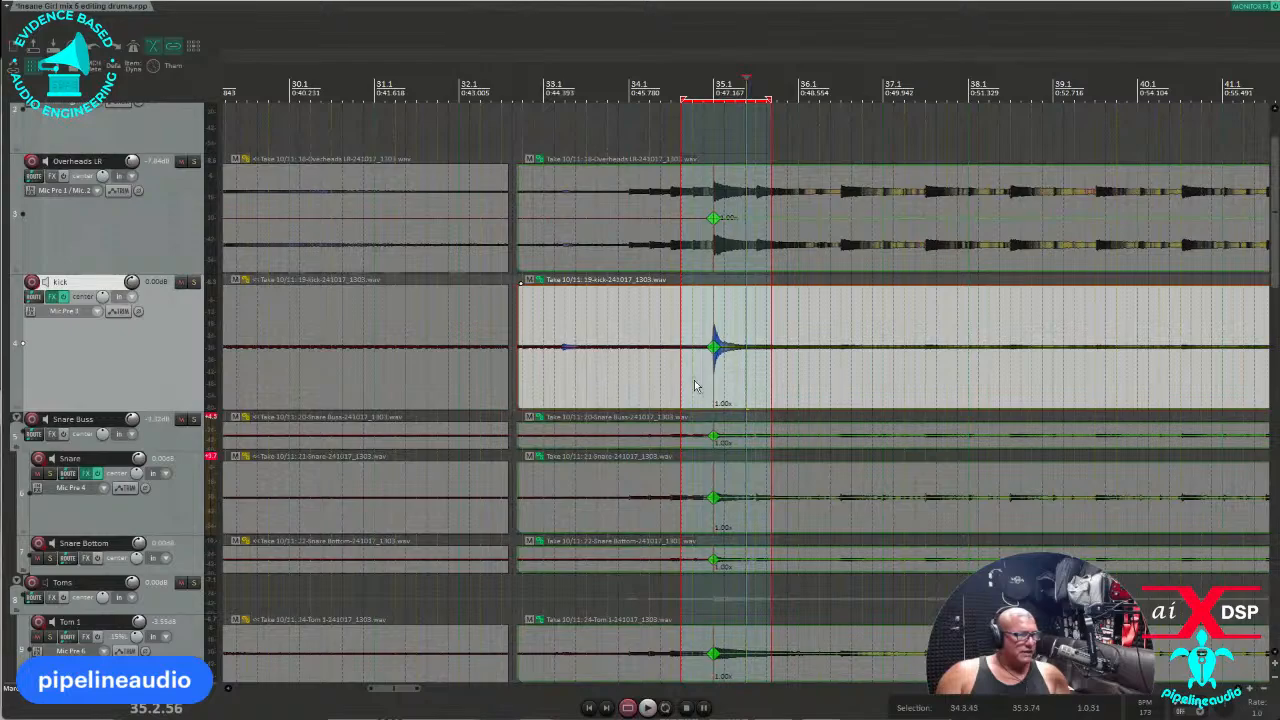
scroll(684, 378, down, 6)
Select the kick items at bar 35 and 38.2, then Crash R, and make the HH track taller.
click(674, 374)
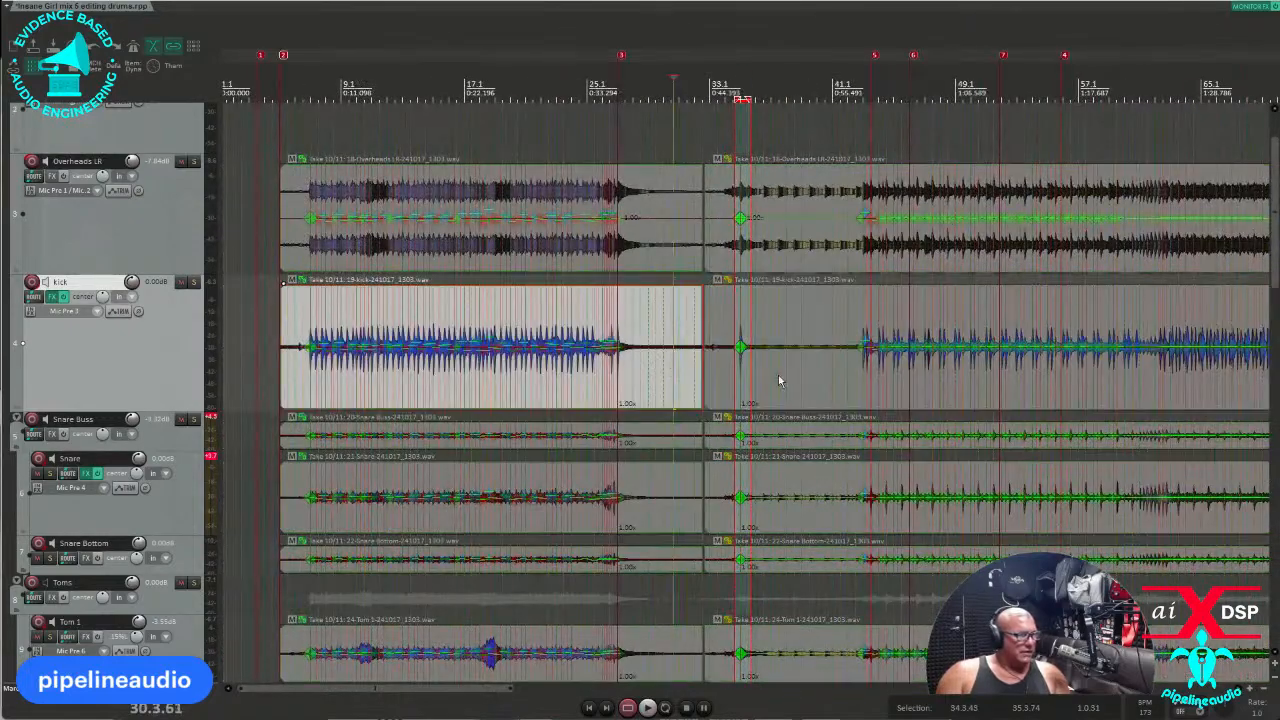
click(787, 368)
scroll(750, 373, up, 4)
scroll(750, 375, up, 2)
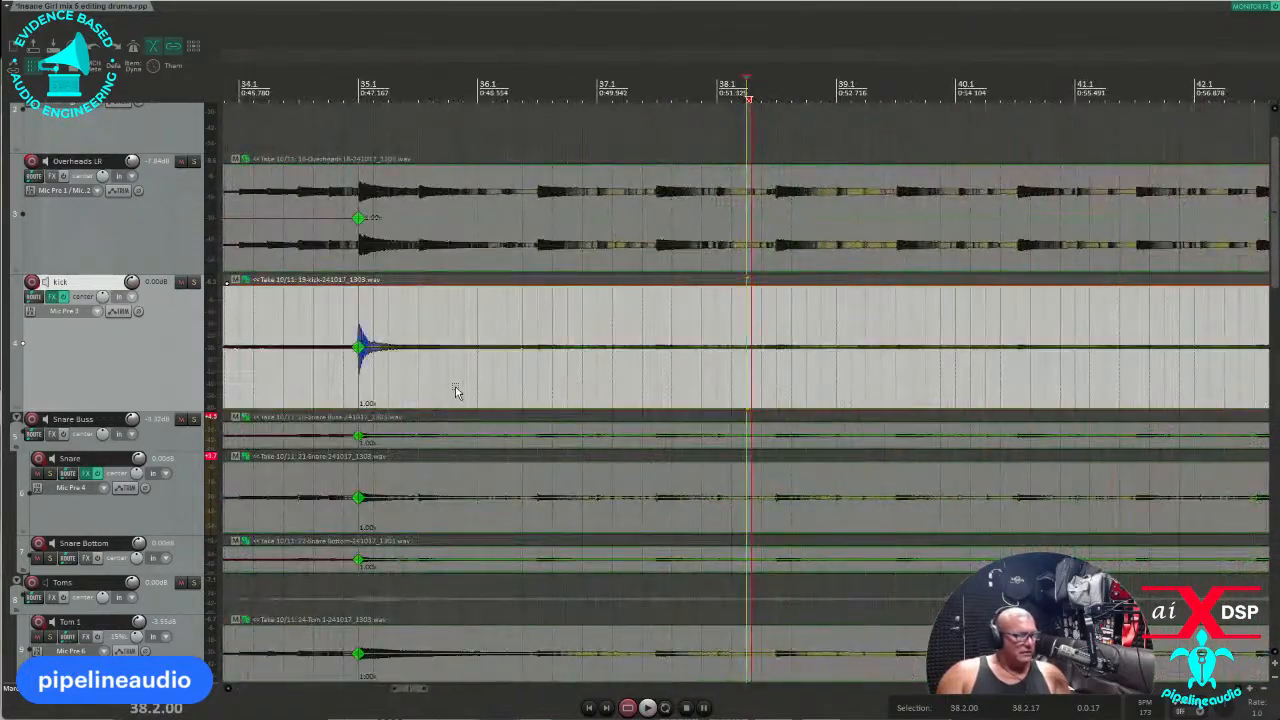
scroll(207, 475, down, 5)
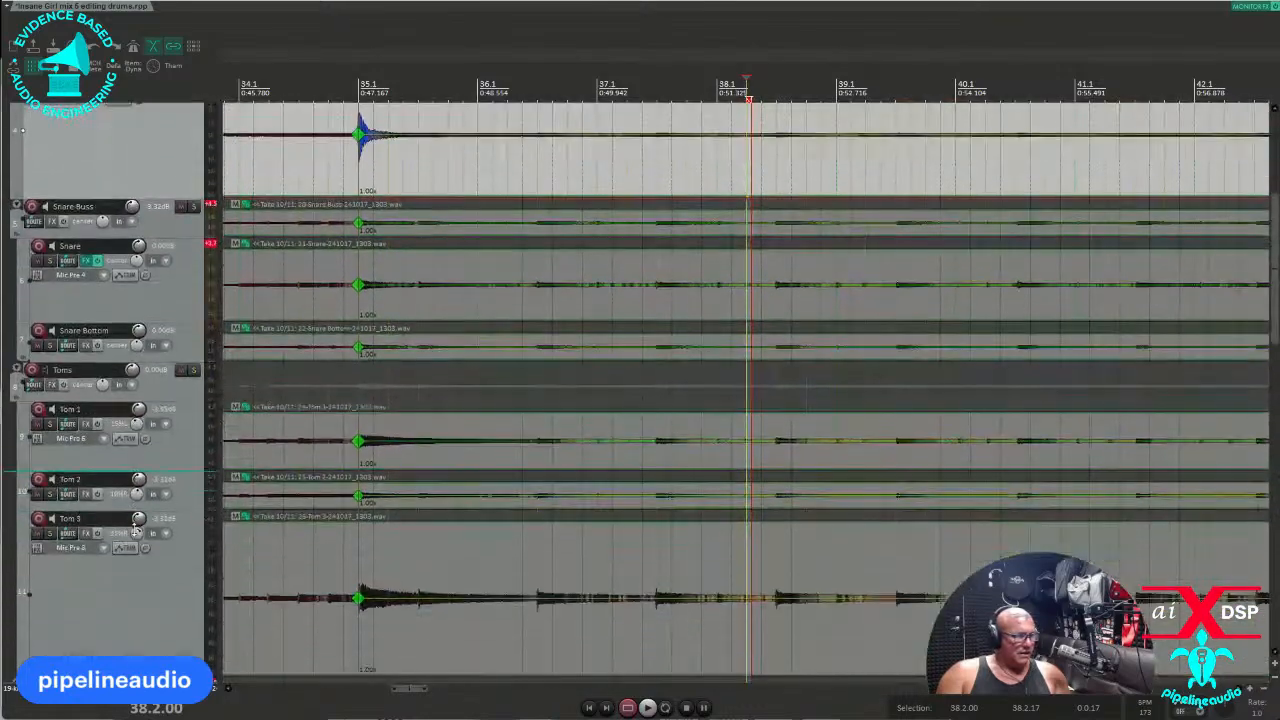
scroll(111, 570, down, 4)
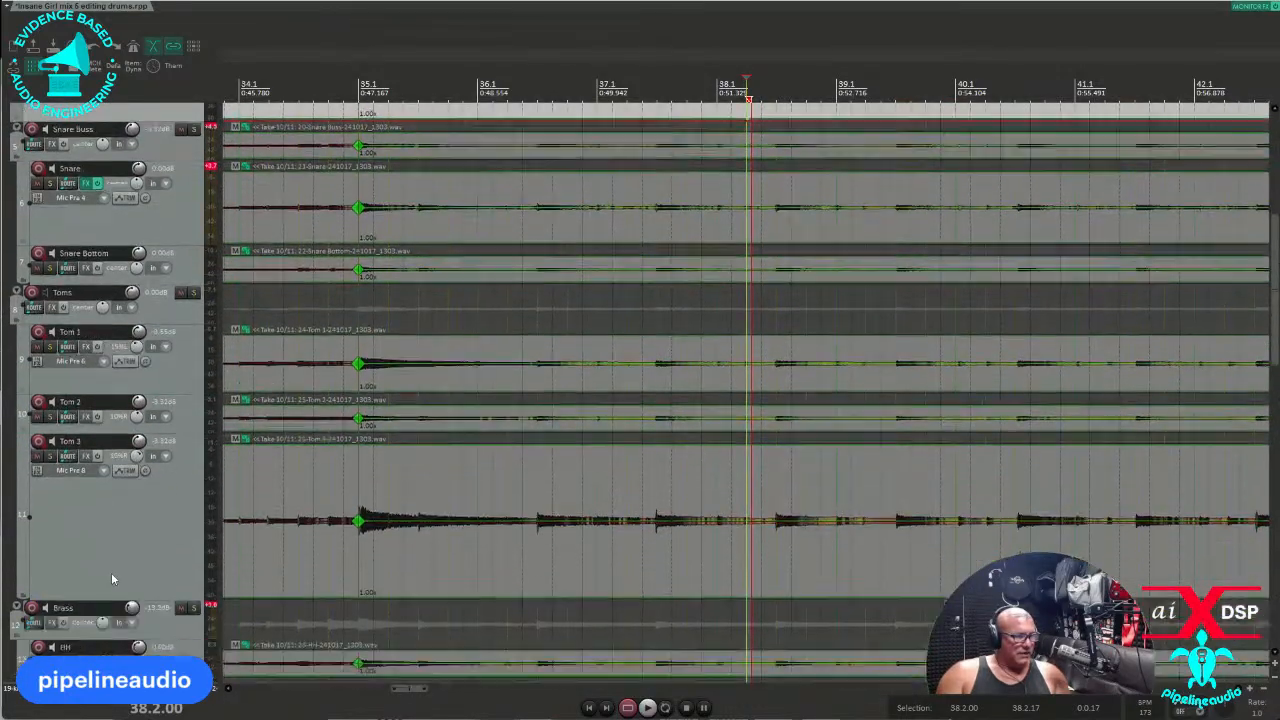
scroll(111, 567, down, 2)
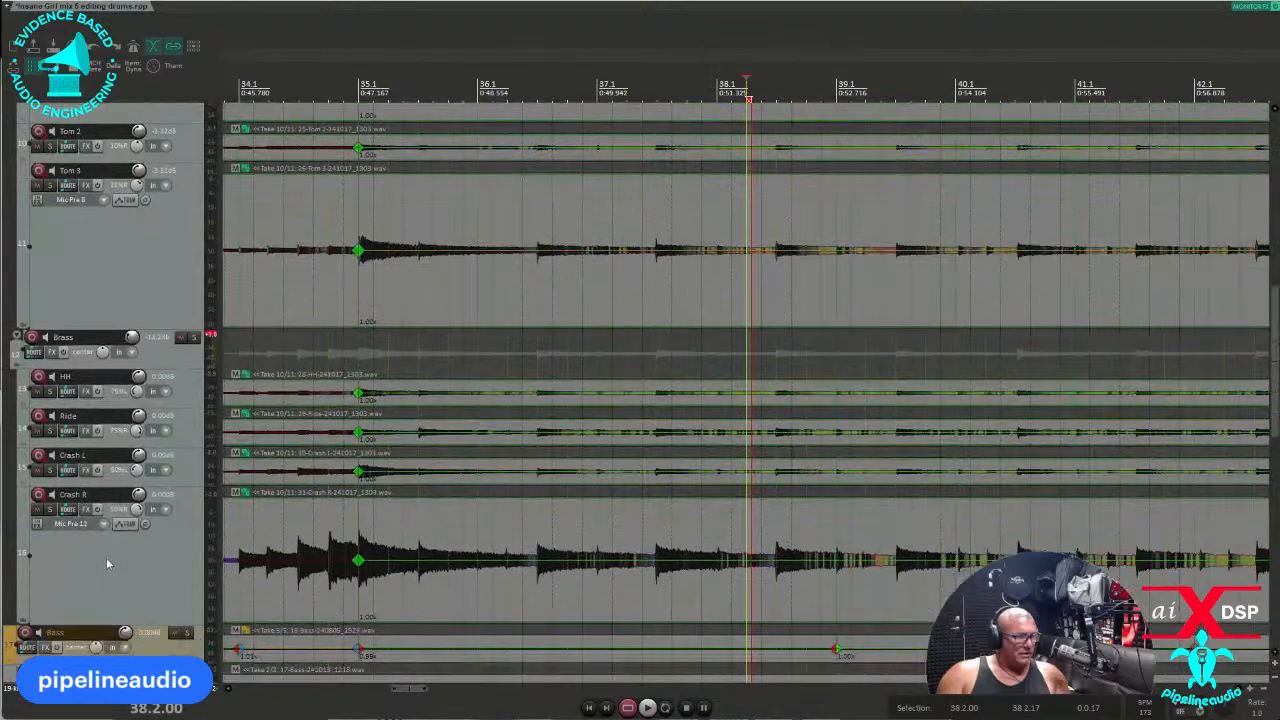
click(408, 601)
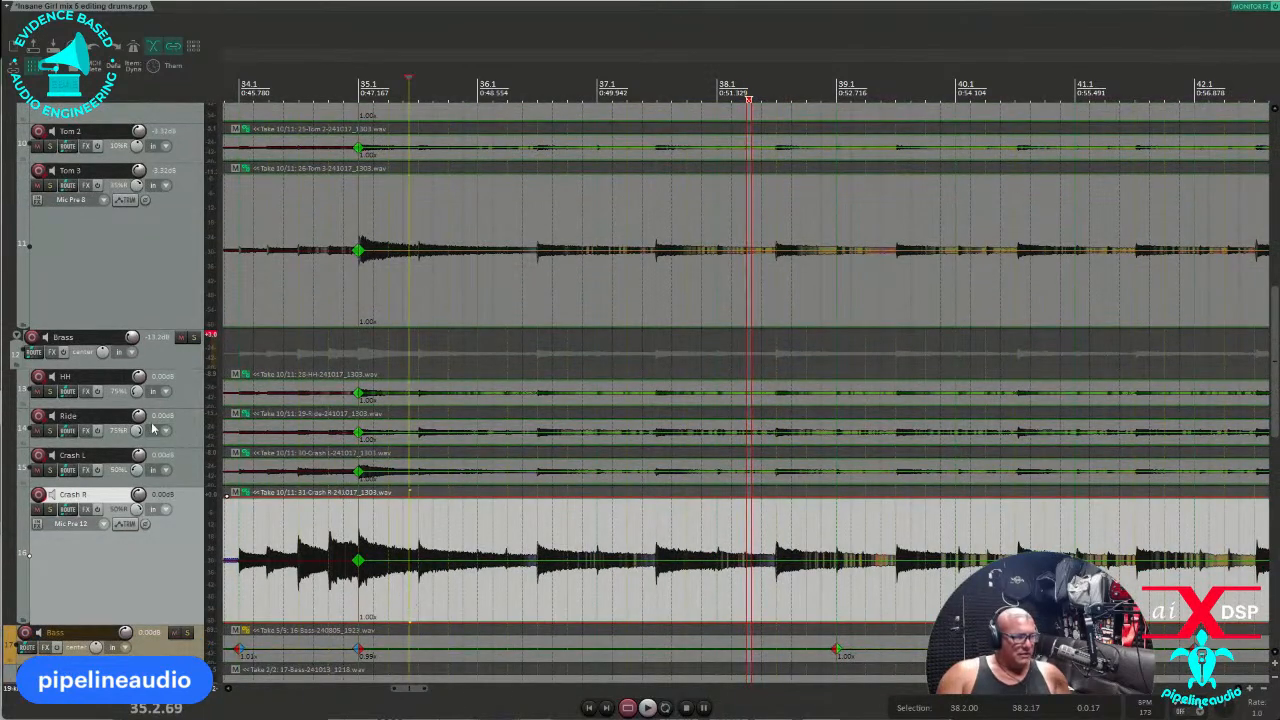
drag(169, 405, 165, 494)
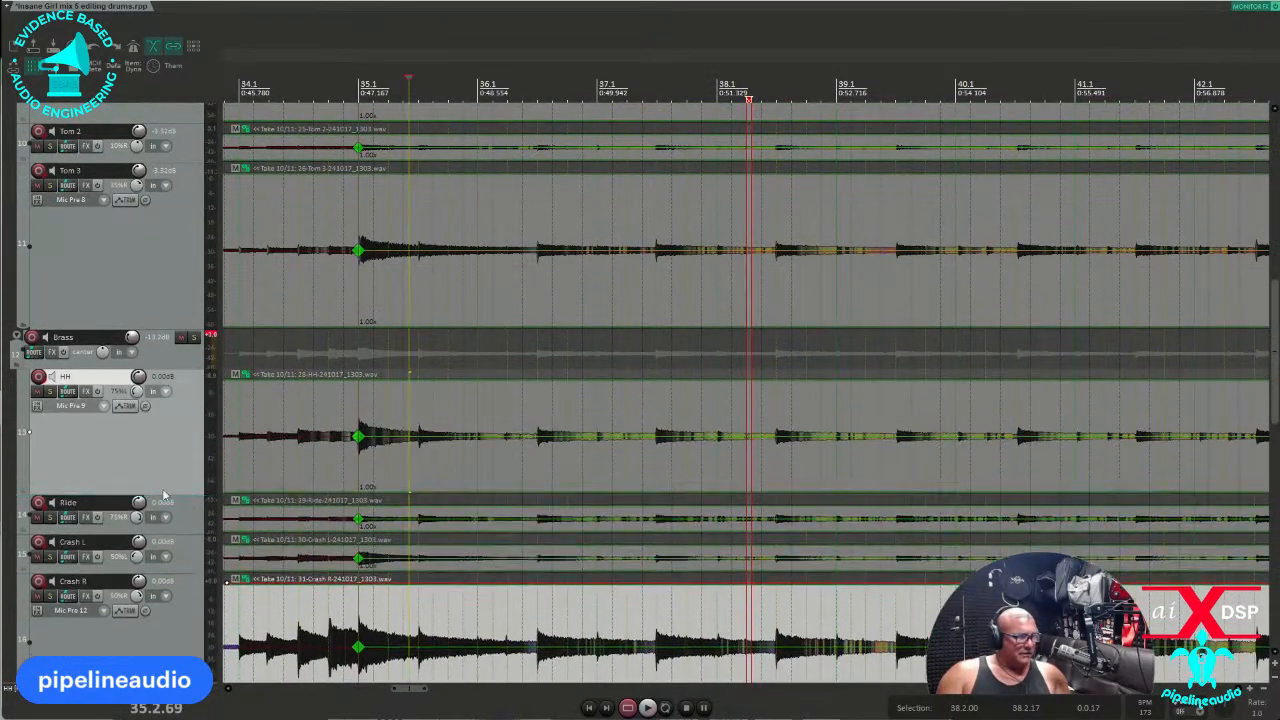
click(333, 475)
key(space)
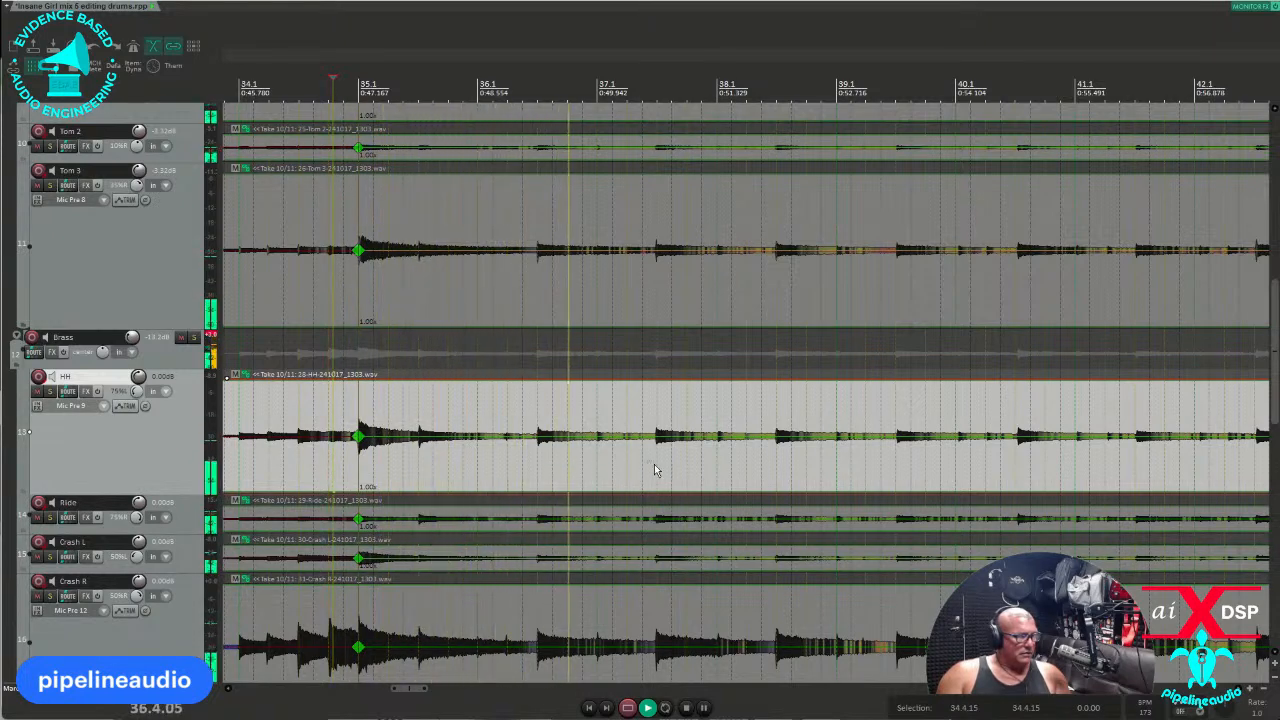
click(1007, 469)
scroll(1007, 469, up, 3)
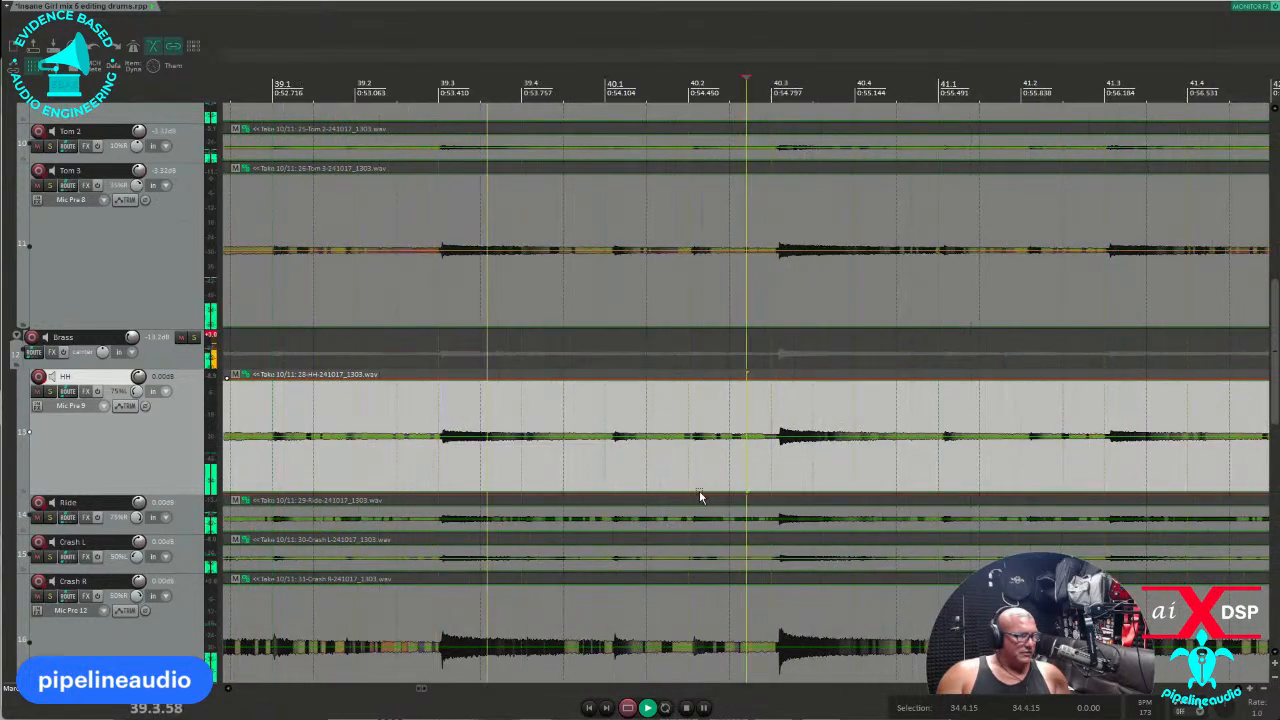
key(space)
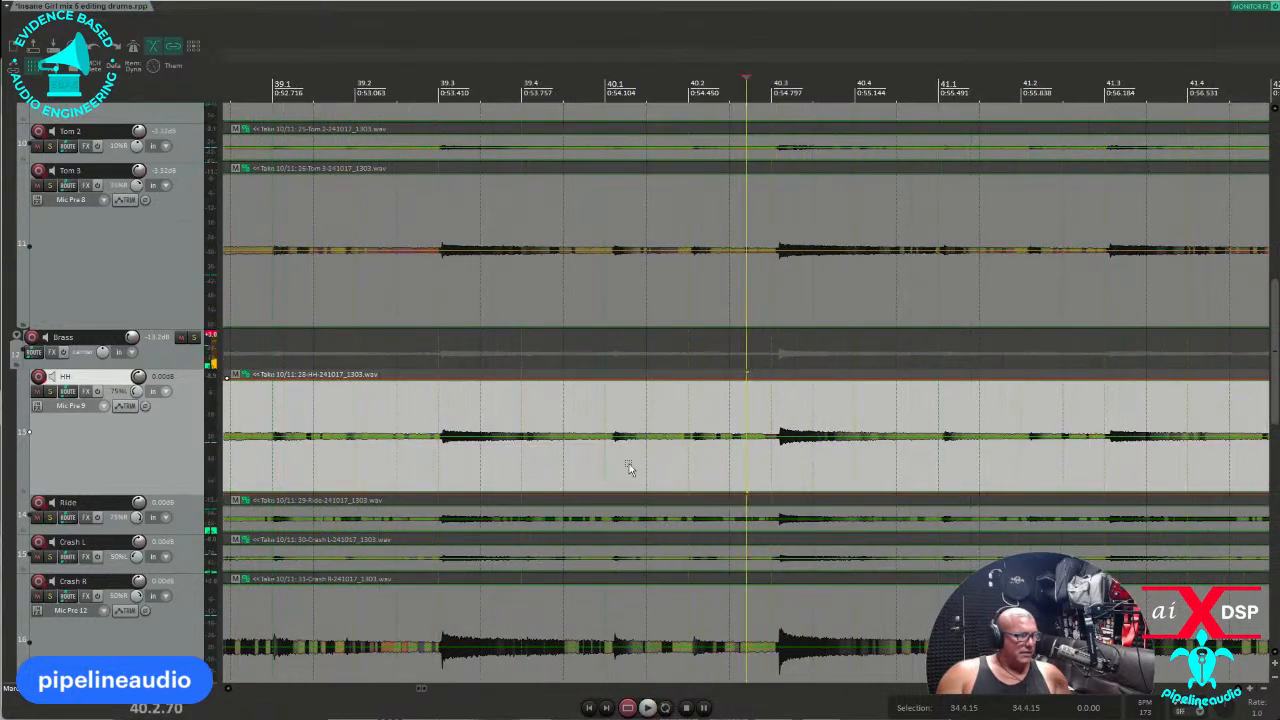
click(429, 451)
key(Tab)
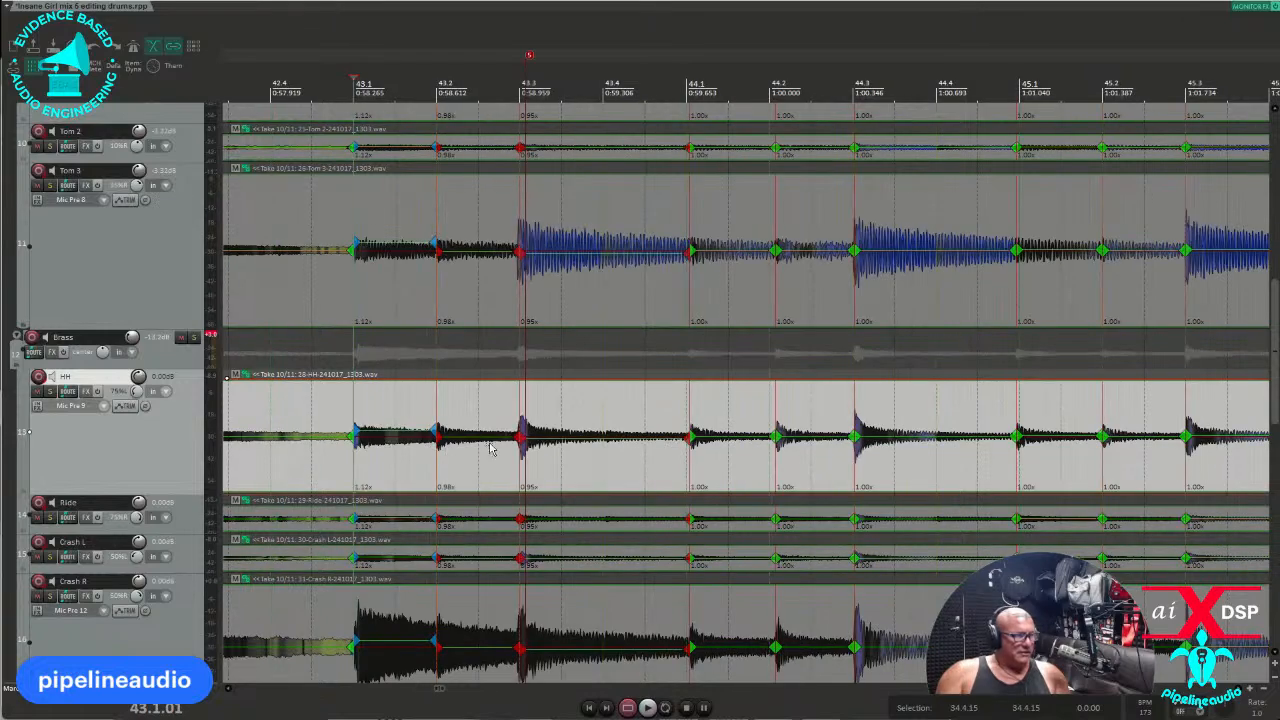
scroll(606, 447, down, 5)
click(423, 452)
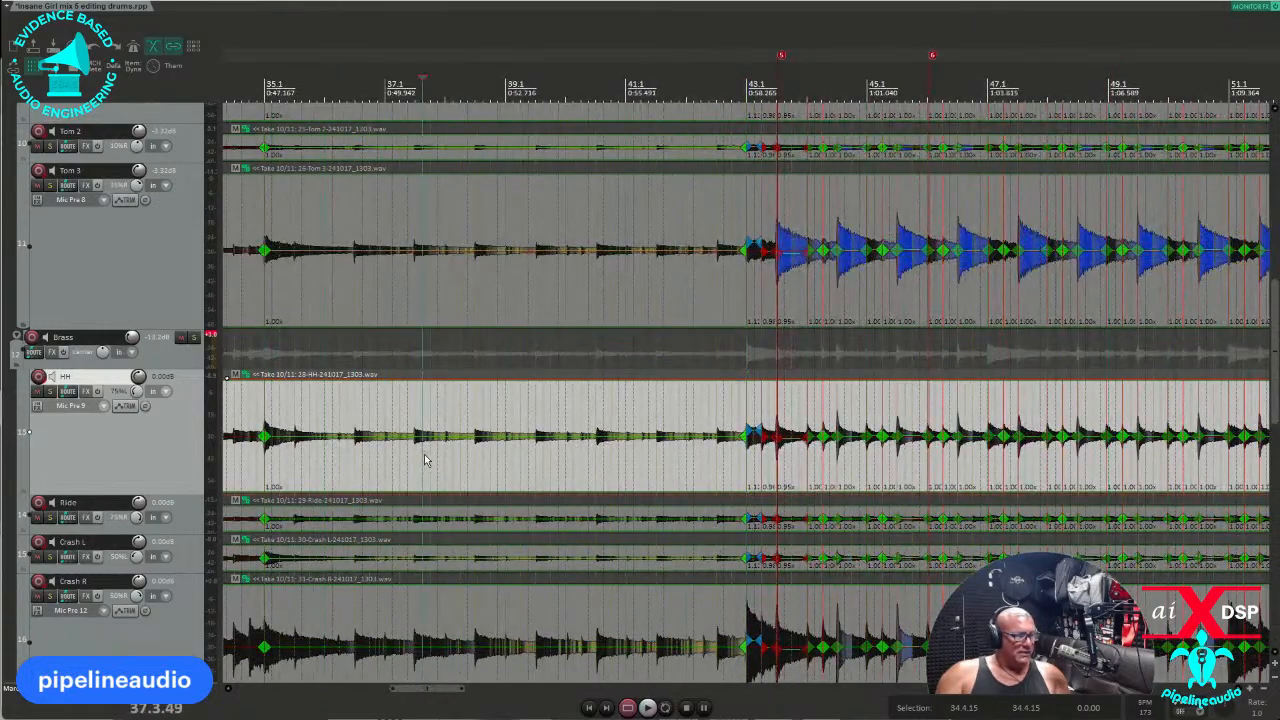
scroll(425, 456, up, 5)
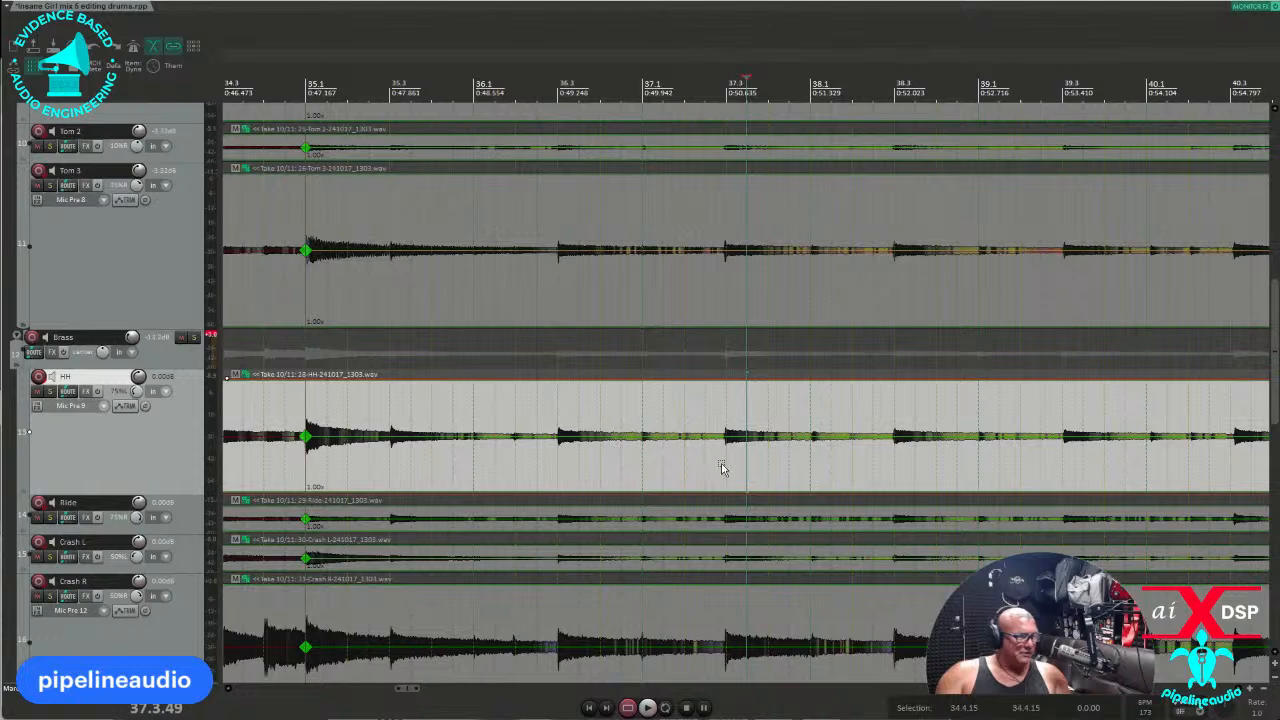
click(856, 479)
click(1056, 469)
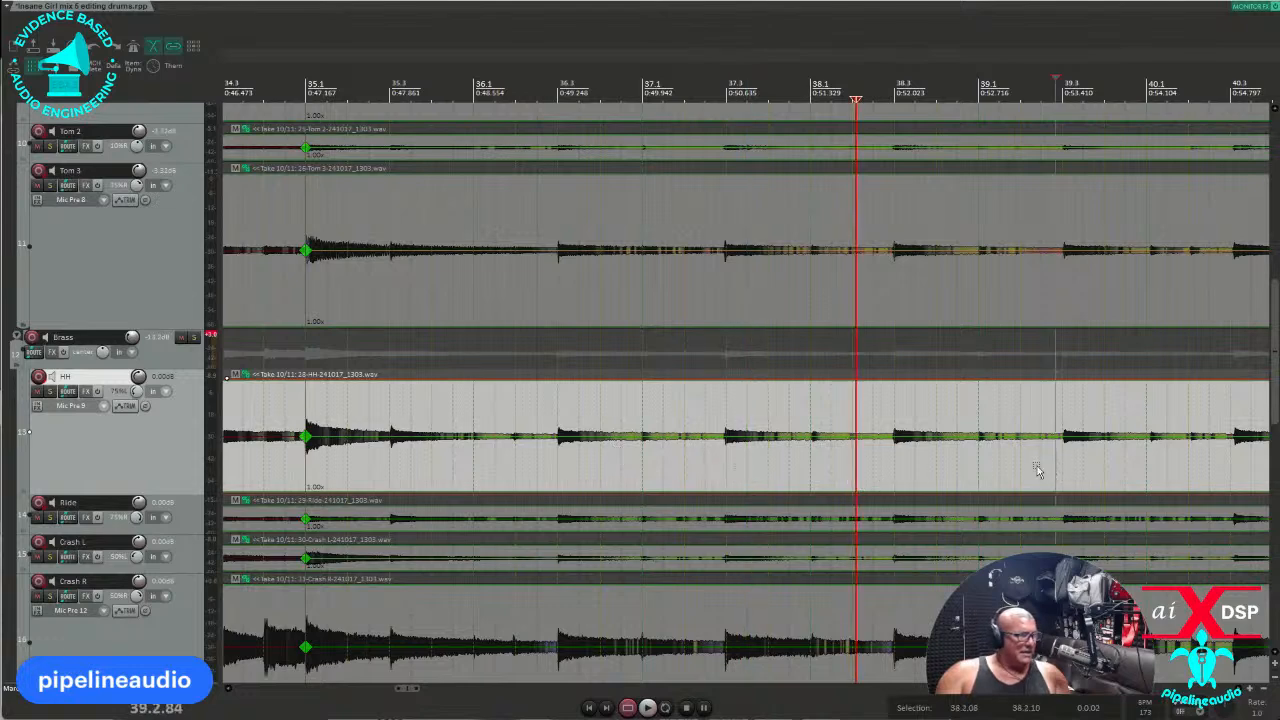
scroll(990, 472, up, 4)
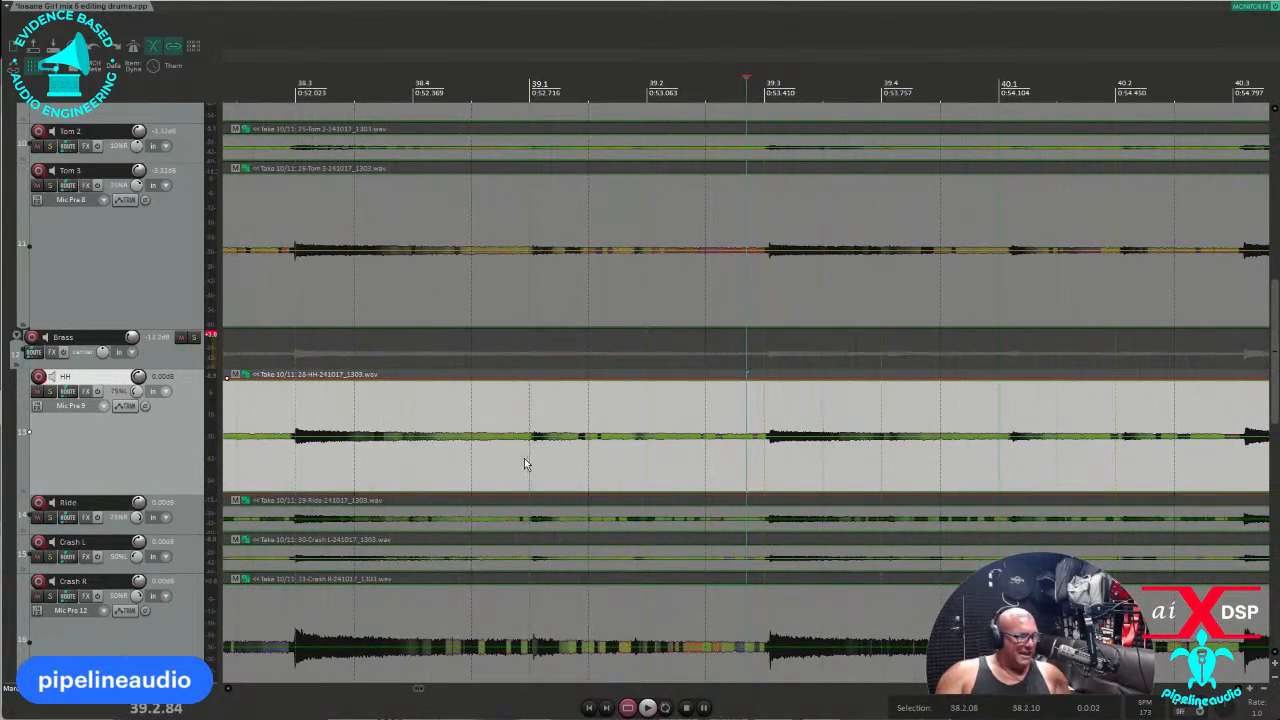
click(276, 461)
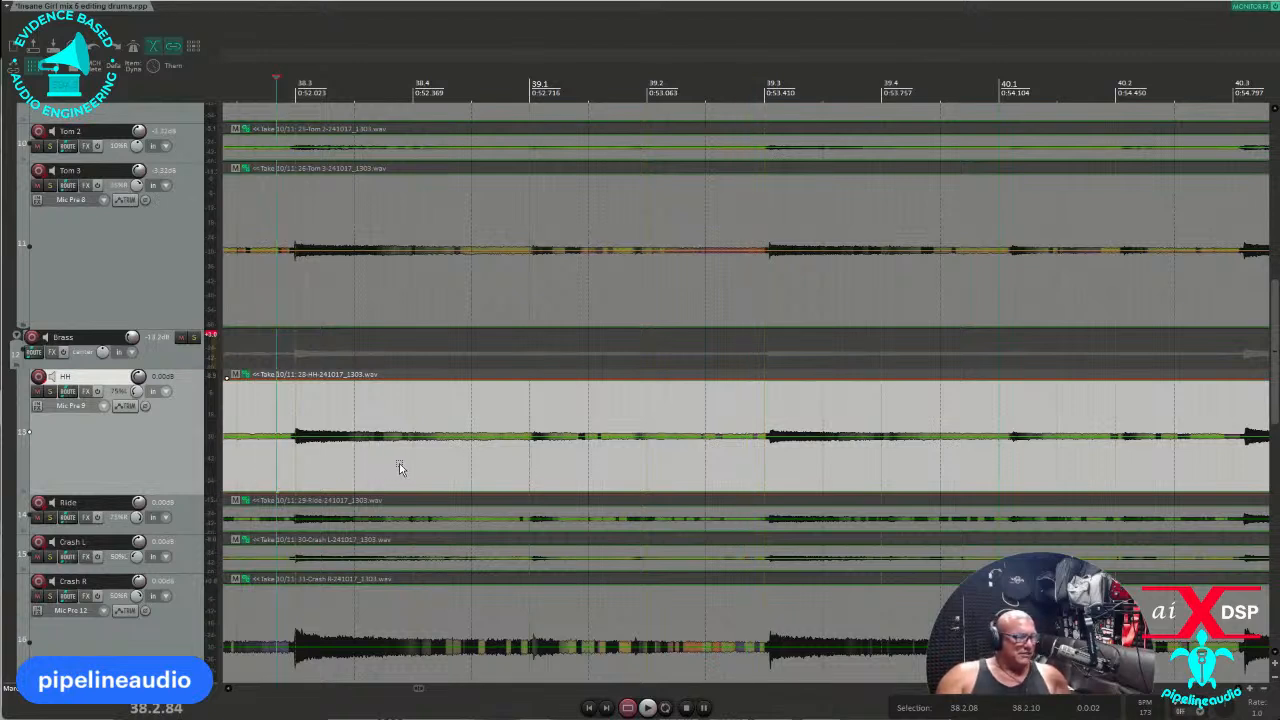
key(space)
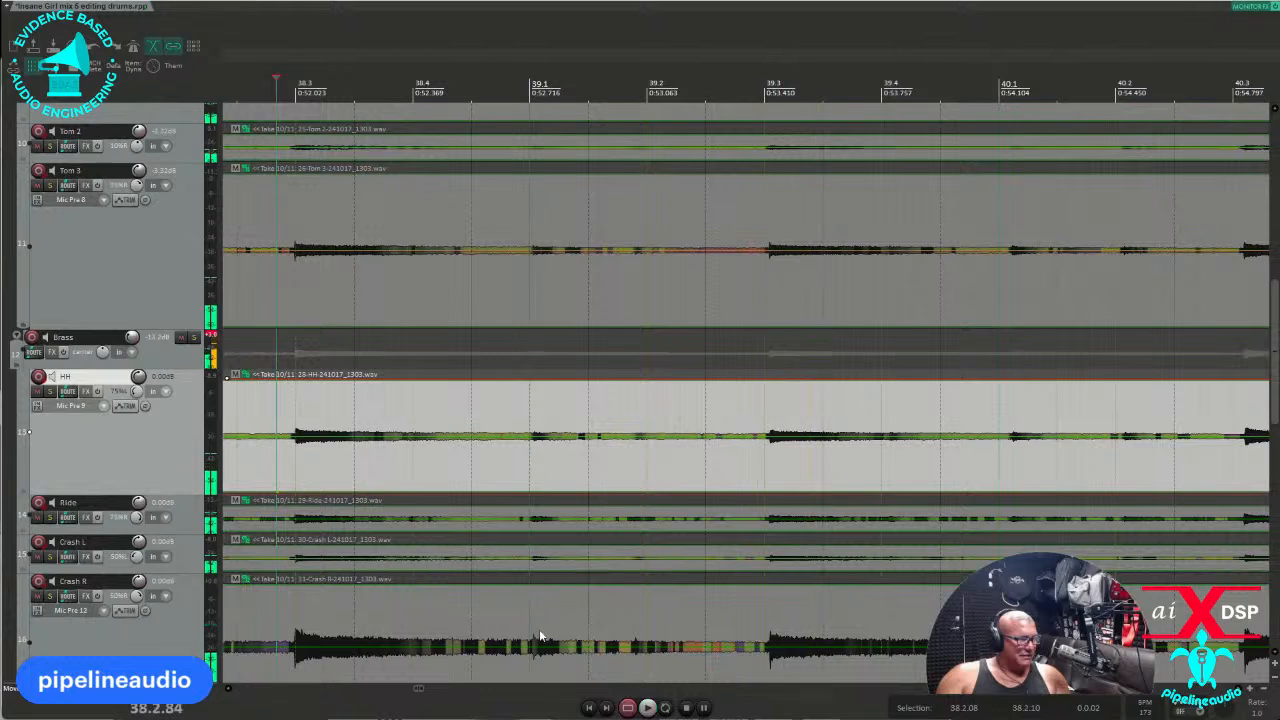
key(space)
Add a stretch marker at bar 39.1 across grouped drums with Shift+W, then move toward 39.3 and 40.1.
click(532, 667)
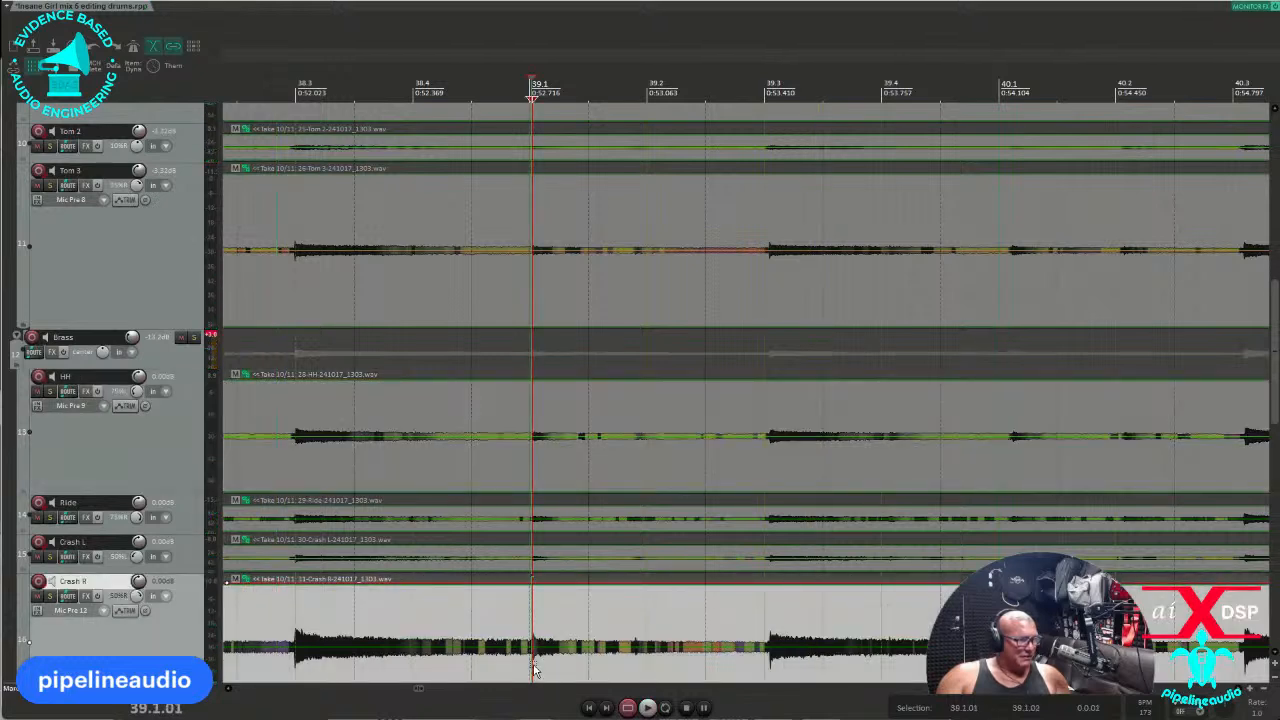
key(shift+w)
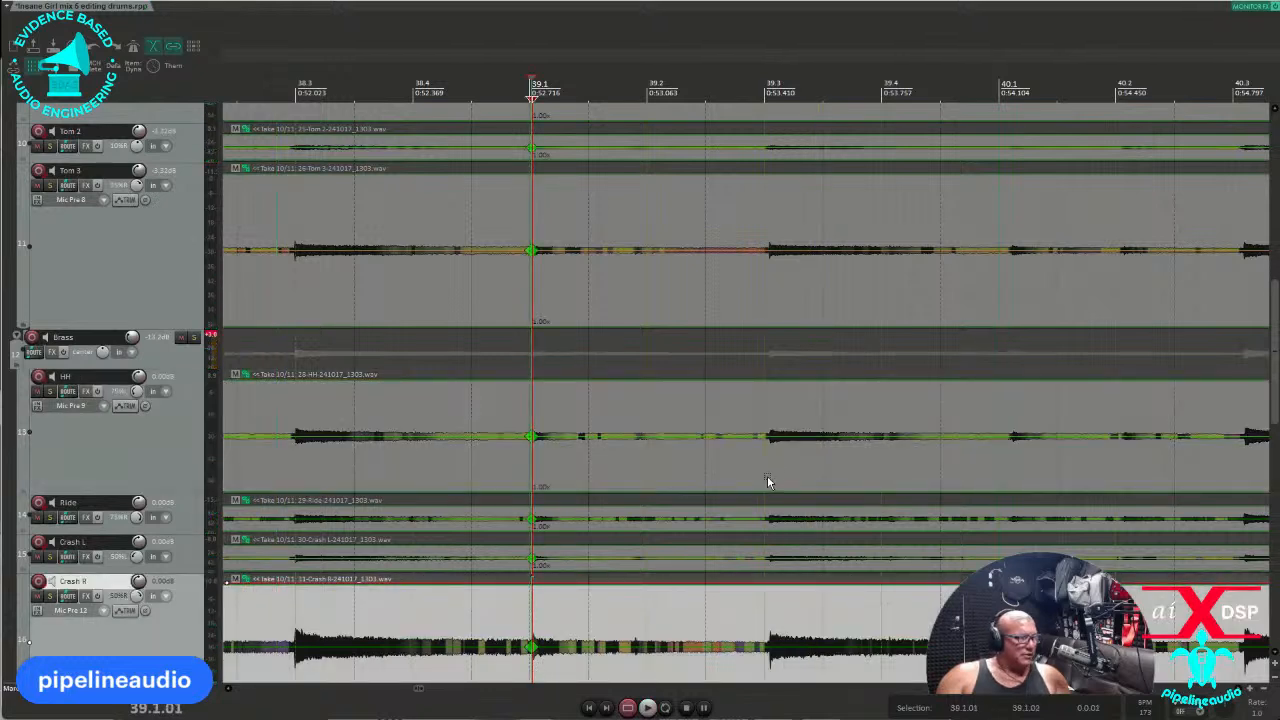
click(755, 662)
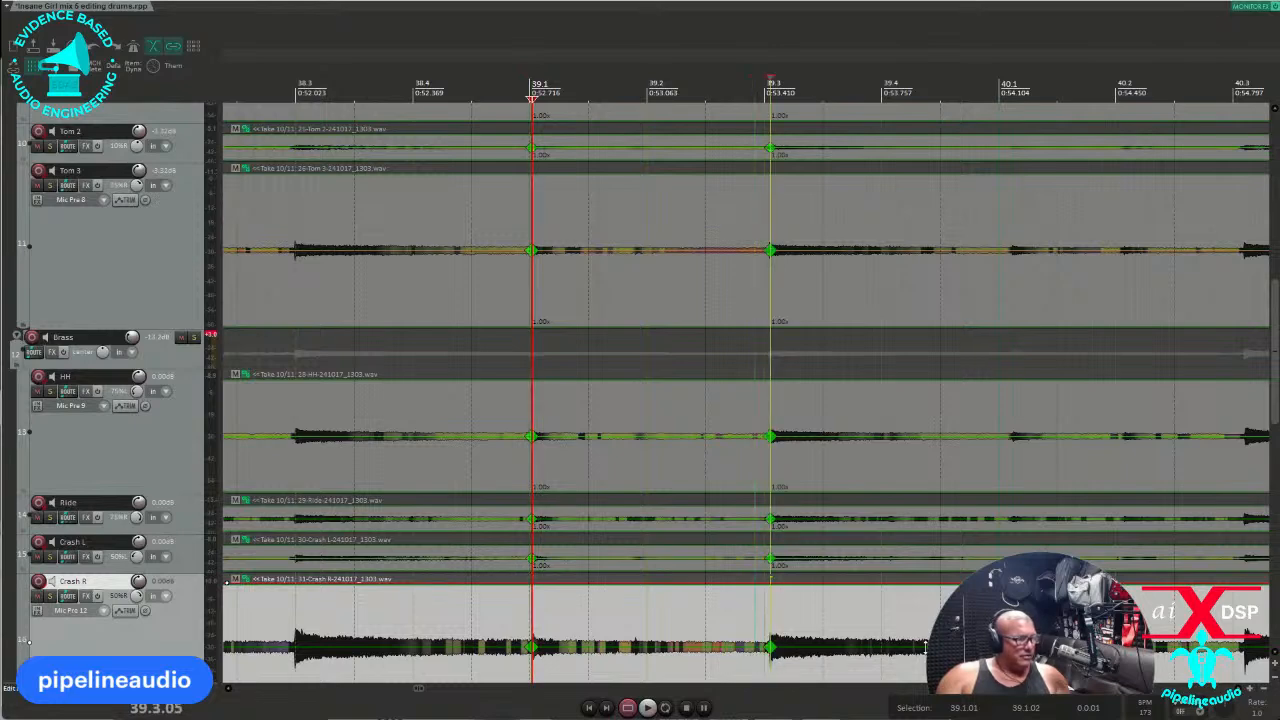
click(1018, 650)
scroll(1010, 645, down, 2)
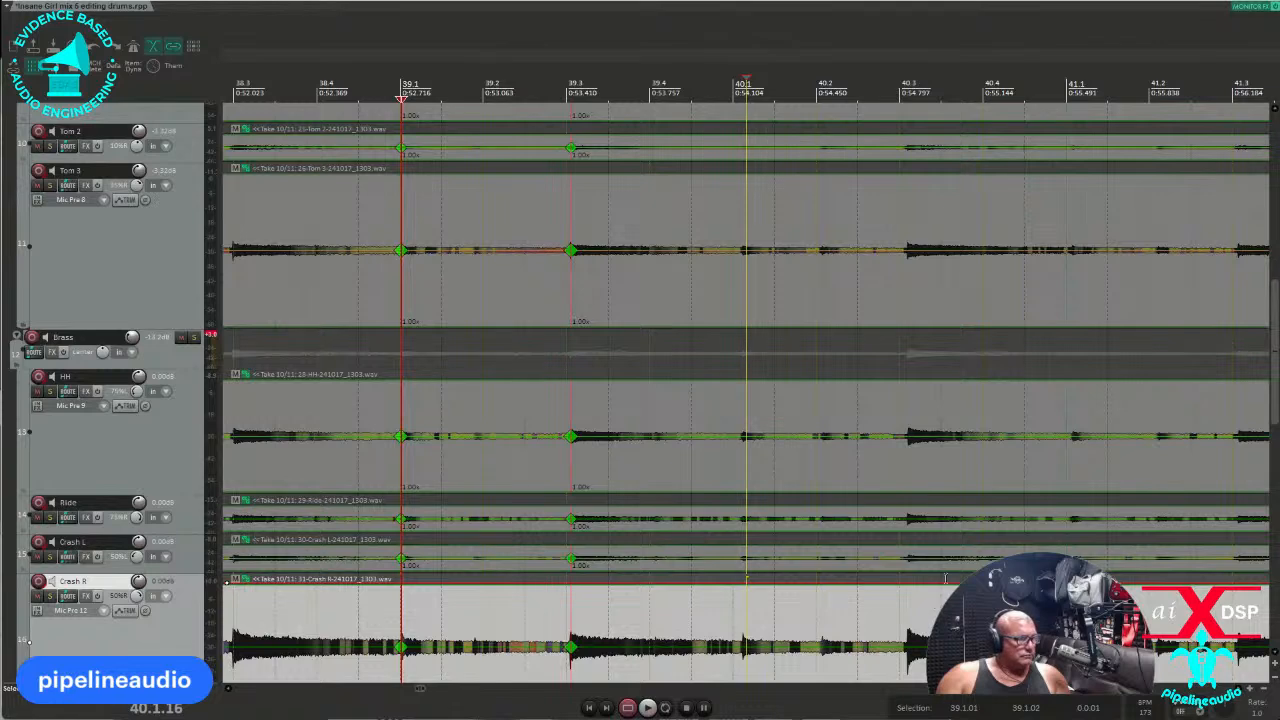
scroll(945, 578, down, 2)
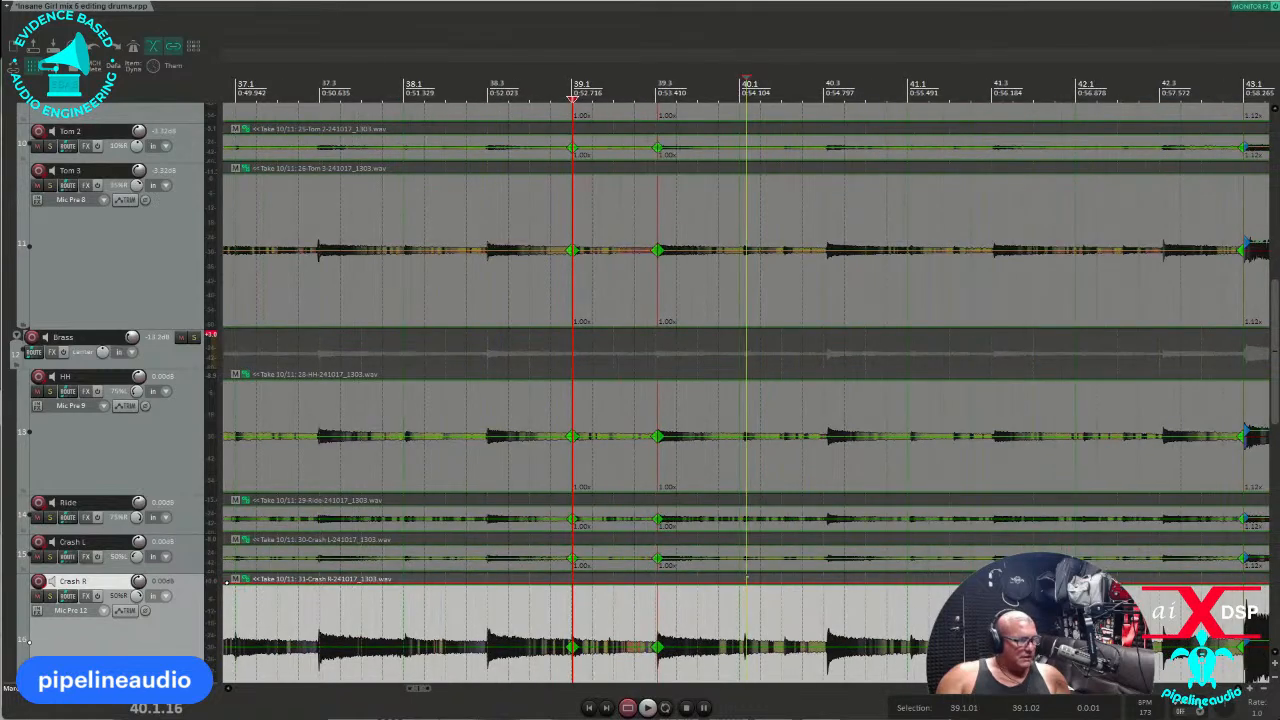
scroll(1156, 672, up, 2)
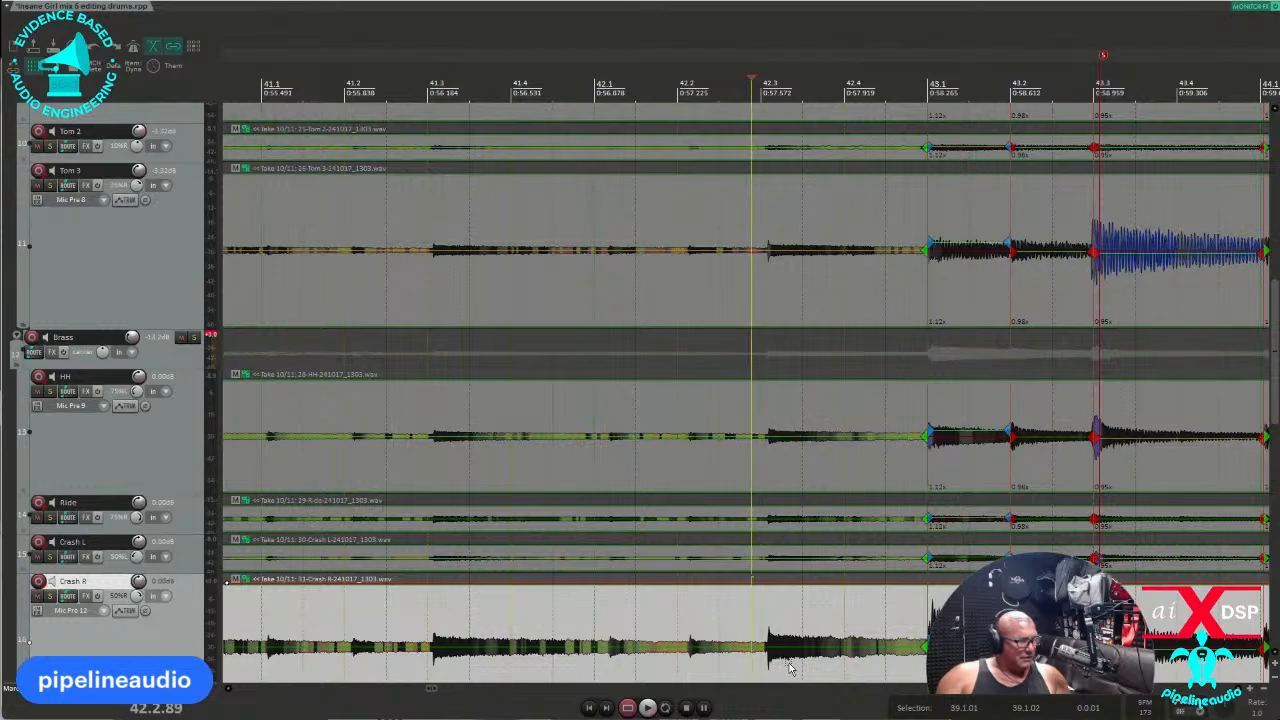
Add a stretch marker at 42.3 and quantize the markers from bar 39.2 to 42.3 to grid.
key(Tab)
key(shift+w)
scroll(768, 678, down, 4)
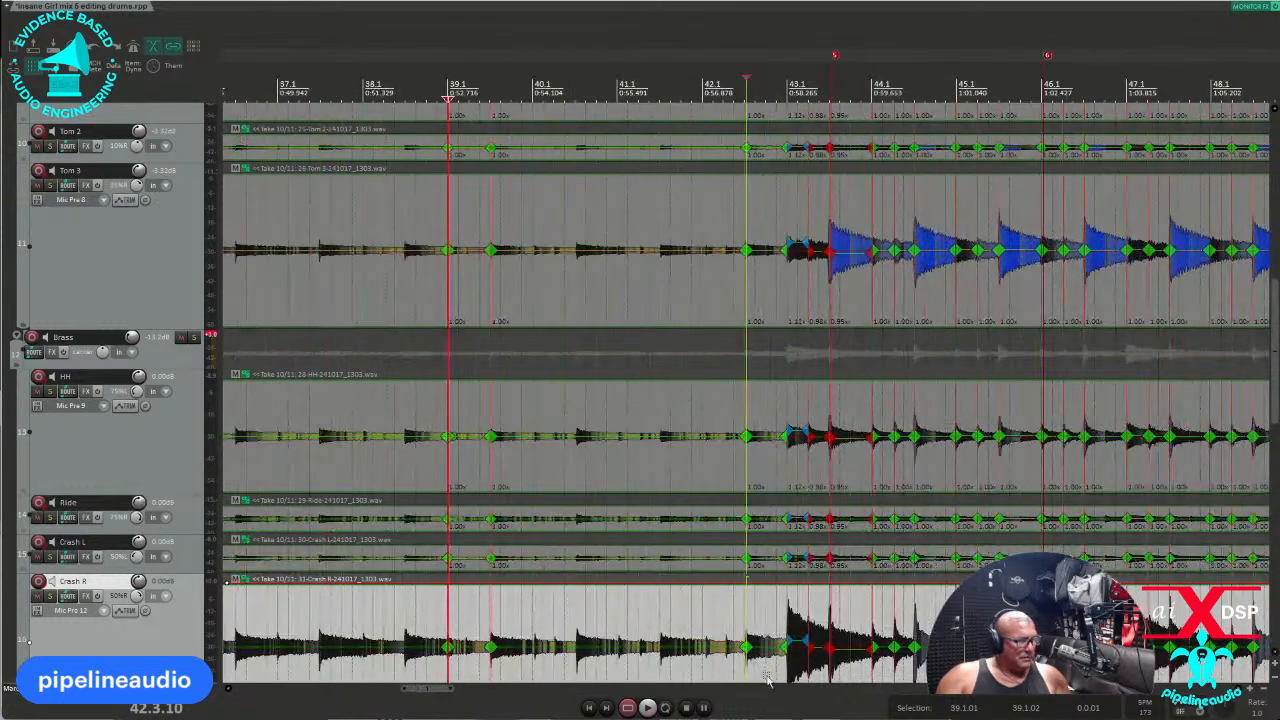
drag(760, 668, 480, 673)
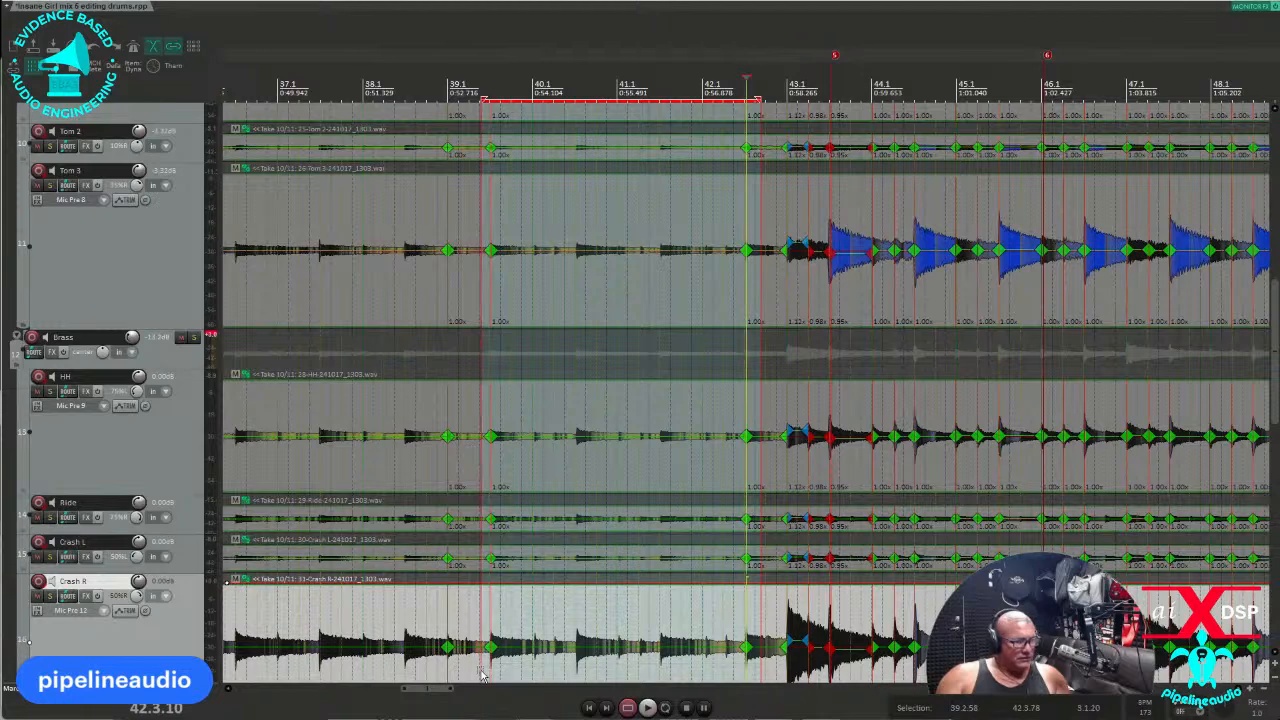
key(q)
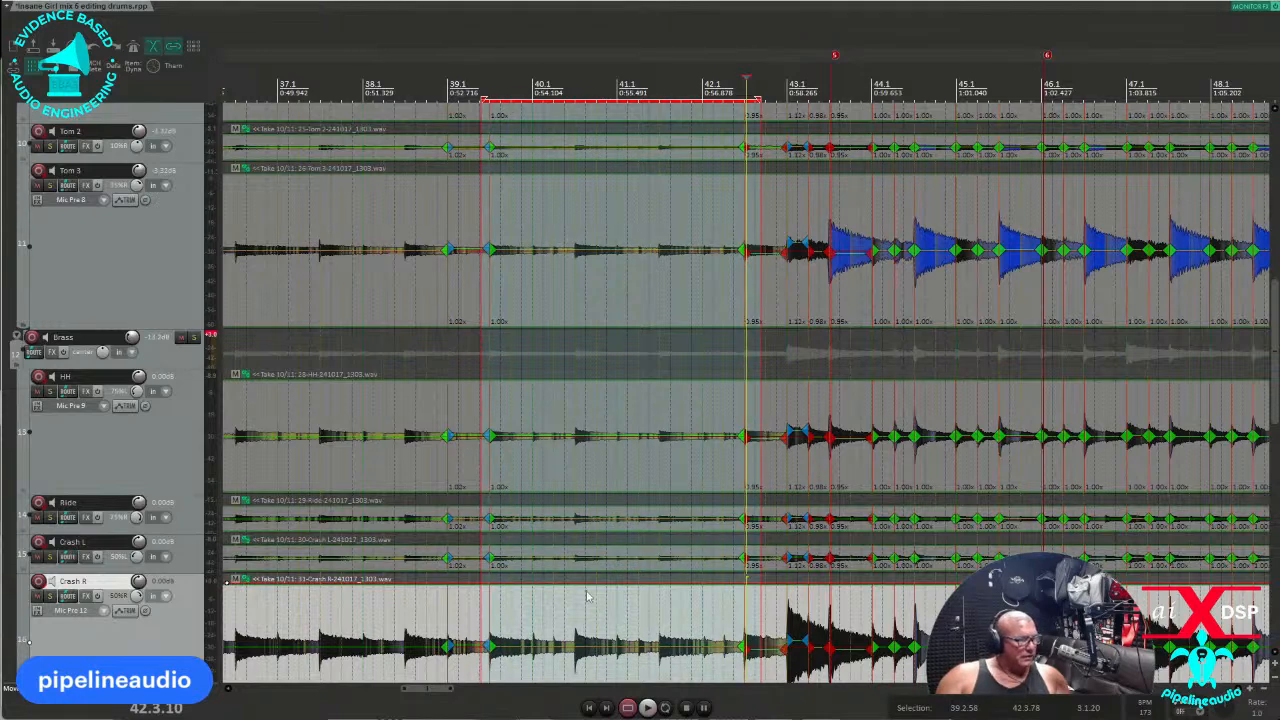
Play back the quantized section starting around bar 38.
scroll(589, 604, up, 3)
scroll(523, 613, down, 2)
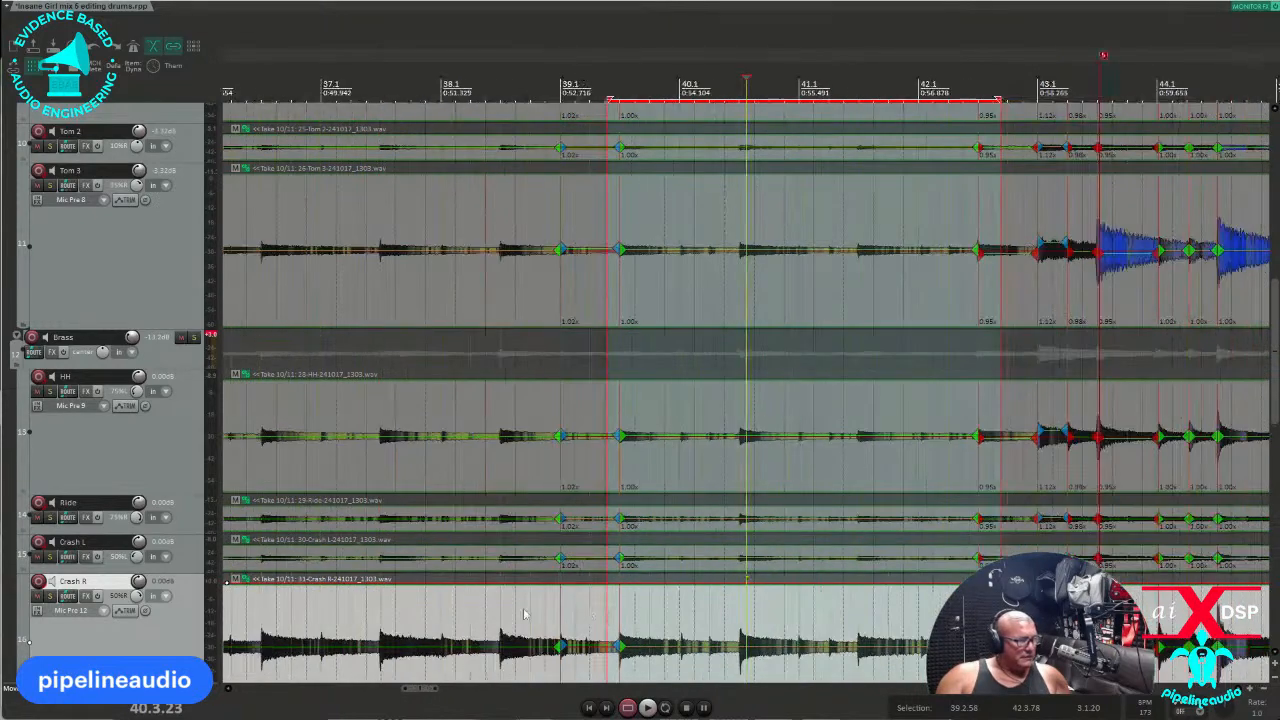
click(377, 489)
key(space)
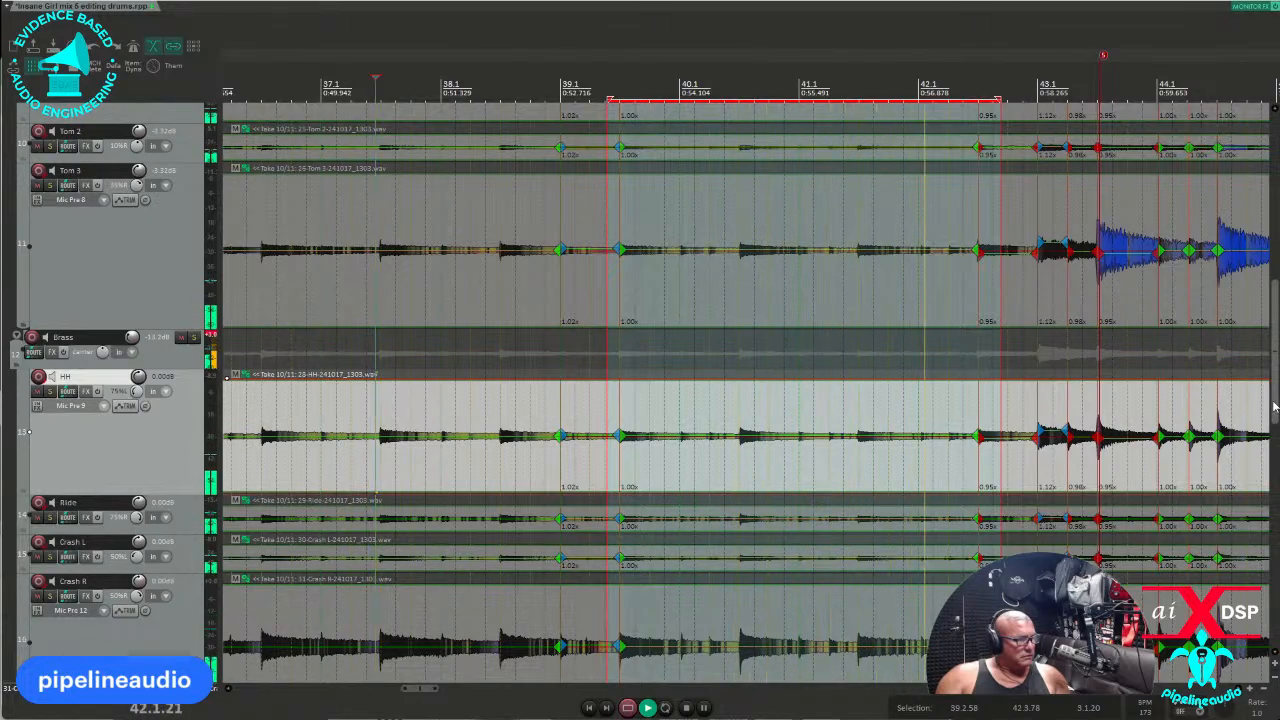
Select the Kick track and audition the kick section from bar 46.
drag(1275, 405, 1275, 226)
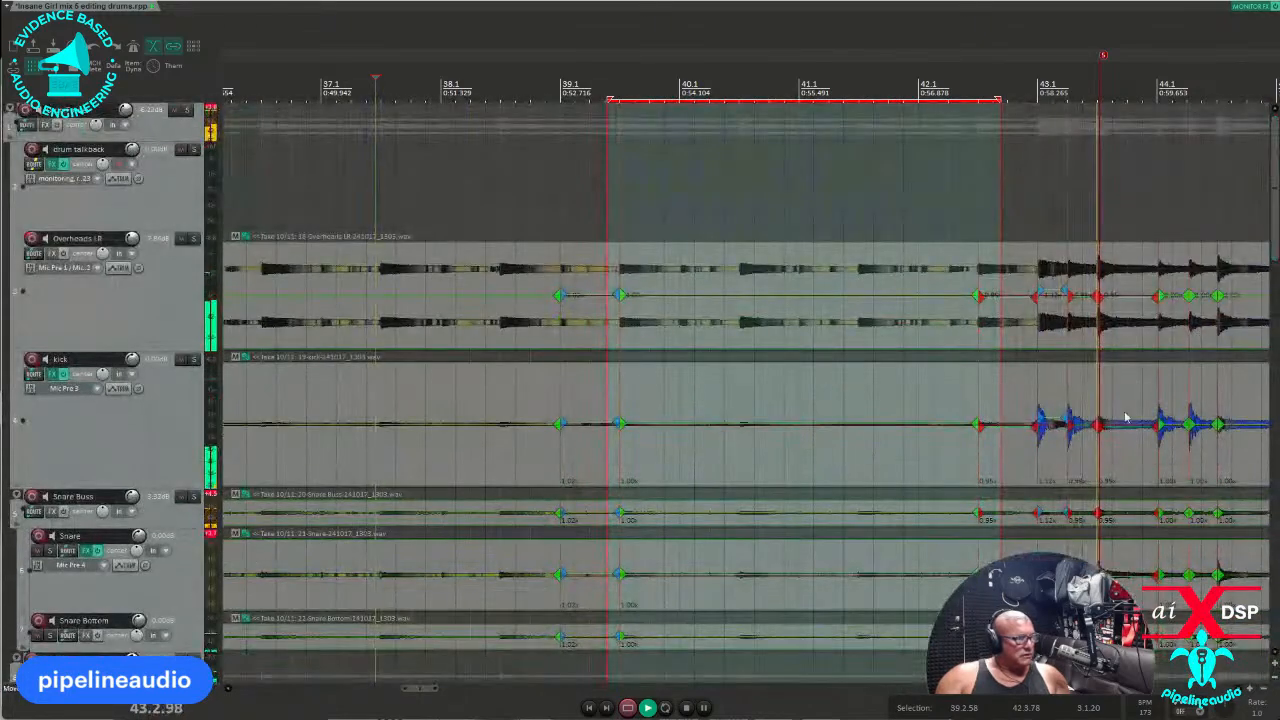
scroll(1110, 422, down, 4)
click(816, 472)
scroll(812, 468, up, 3)
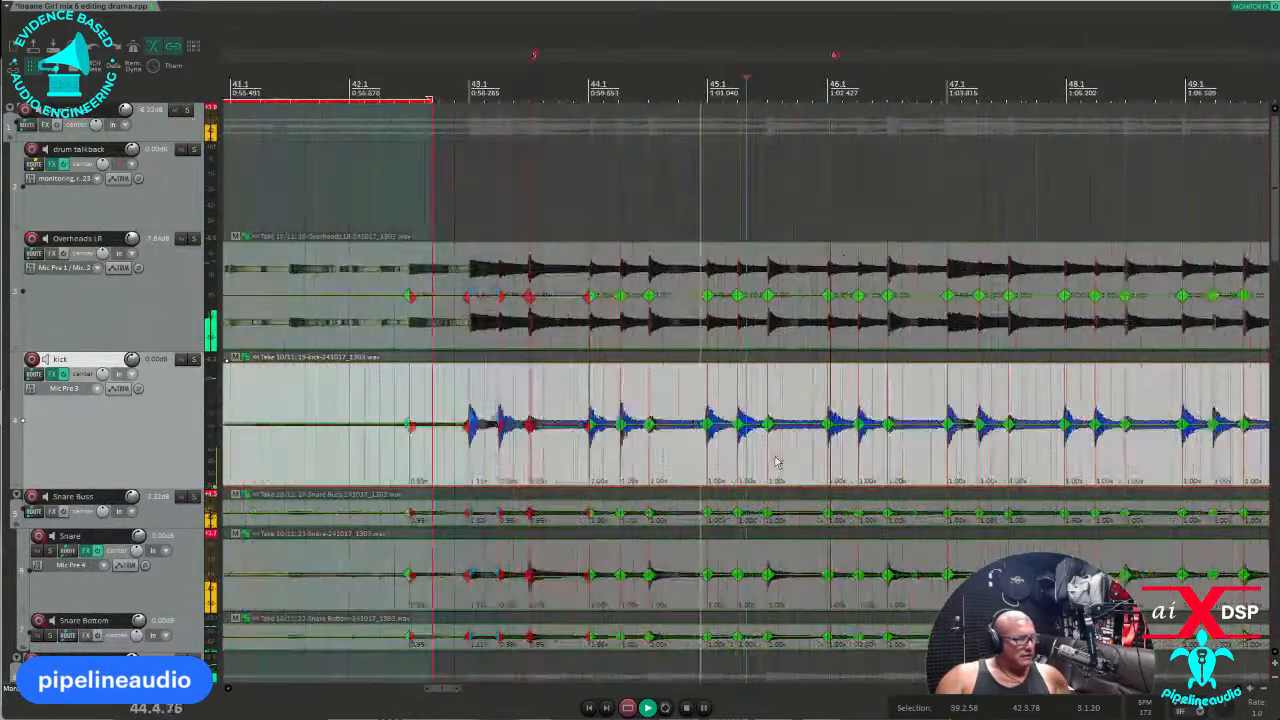
scroll(841, 477, up, 2)
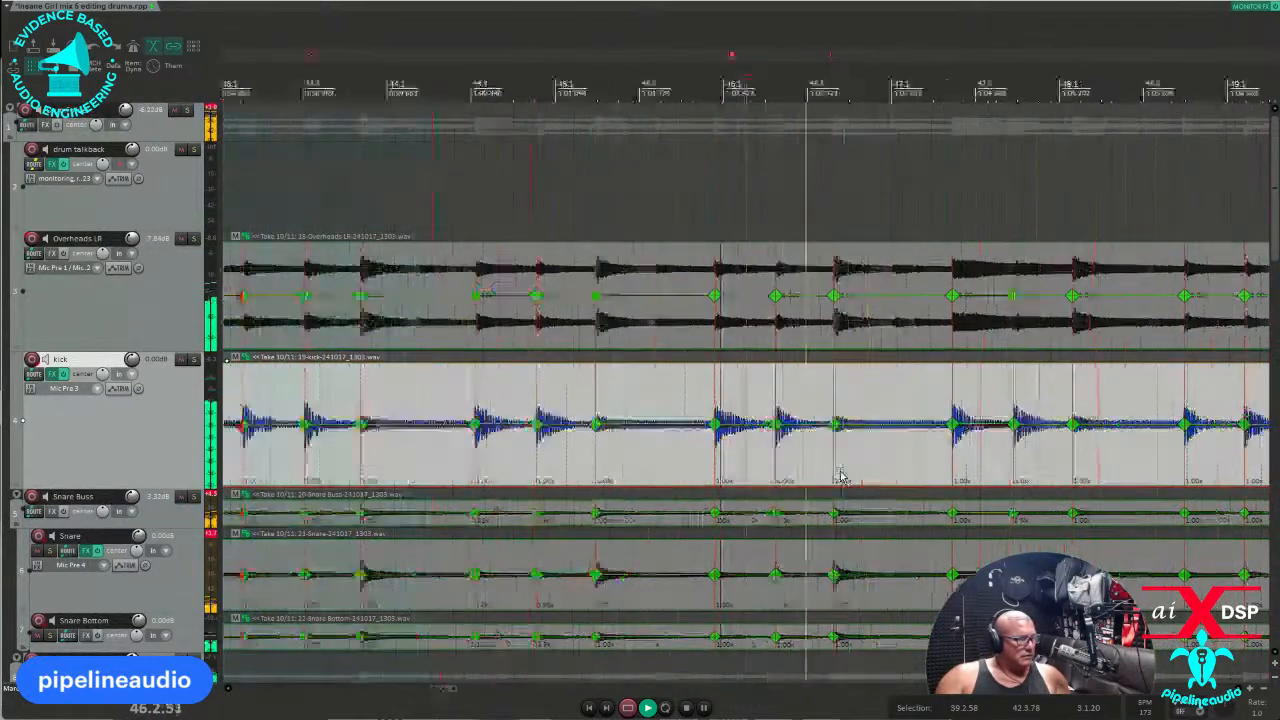
scroll(820, 482, down, 2)
key(space)
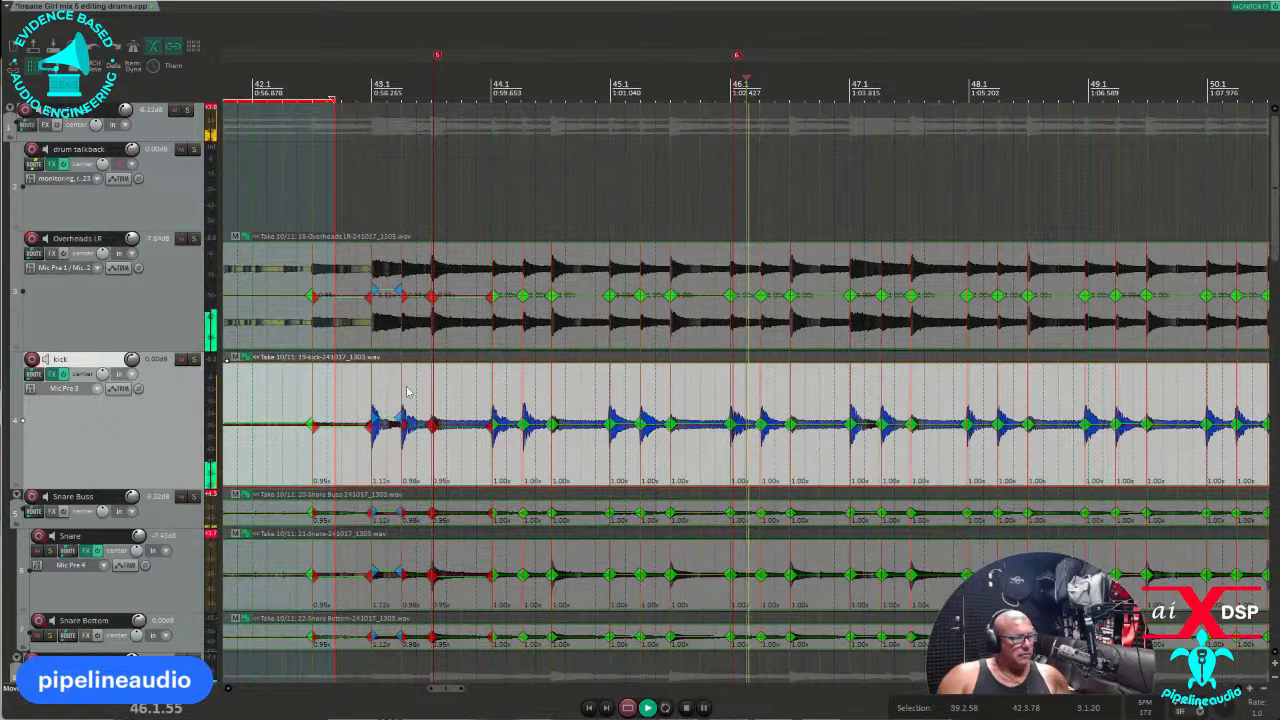
key(space)
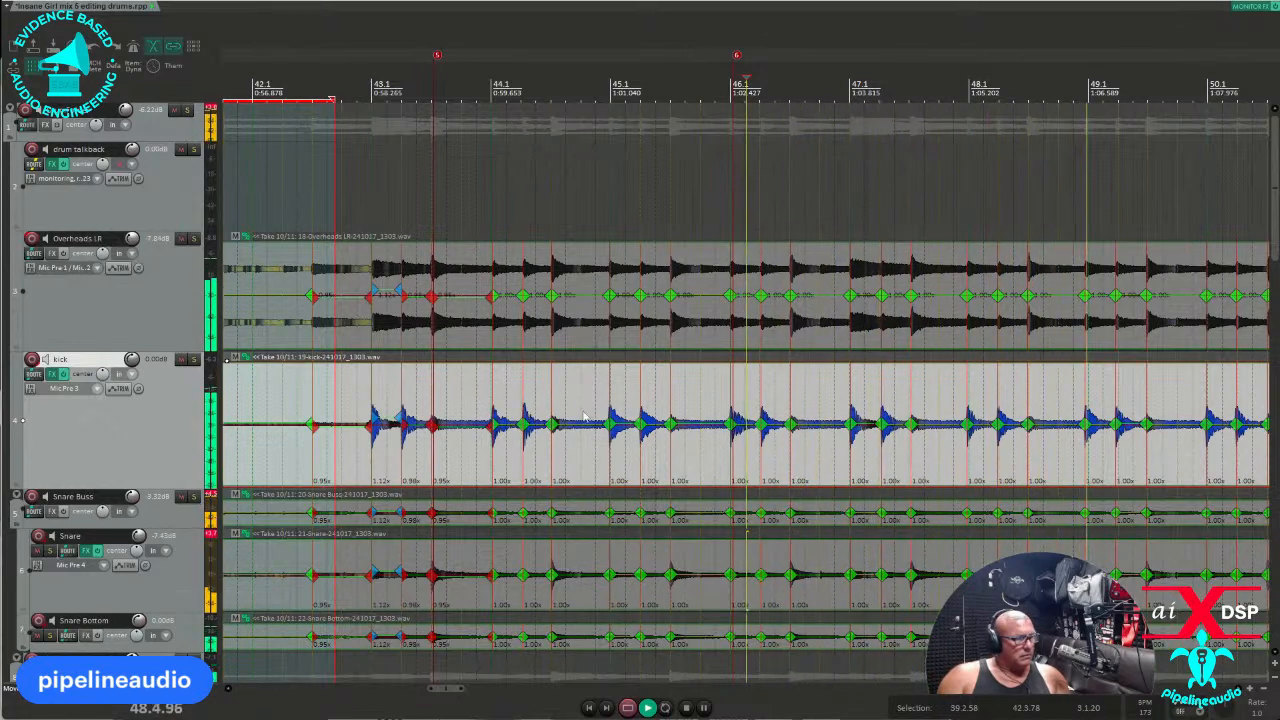
key(space)
Time-select bars 43.4 to 51.4 and zoom in on the snare hit at 51.3.
click(477, 457)
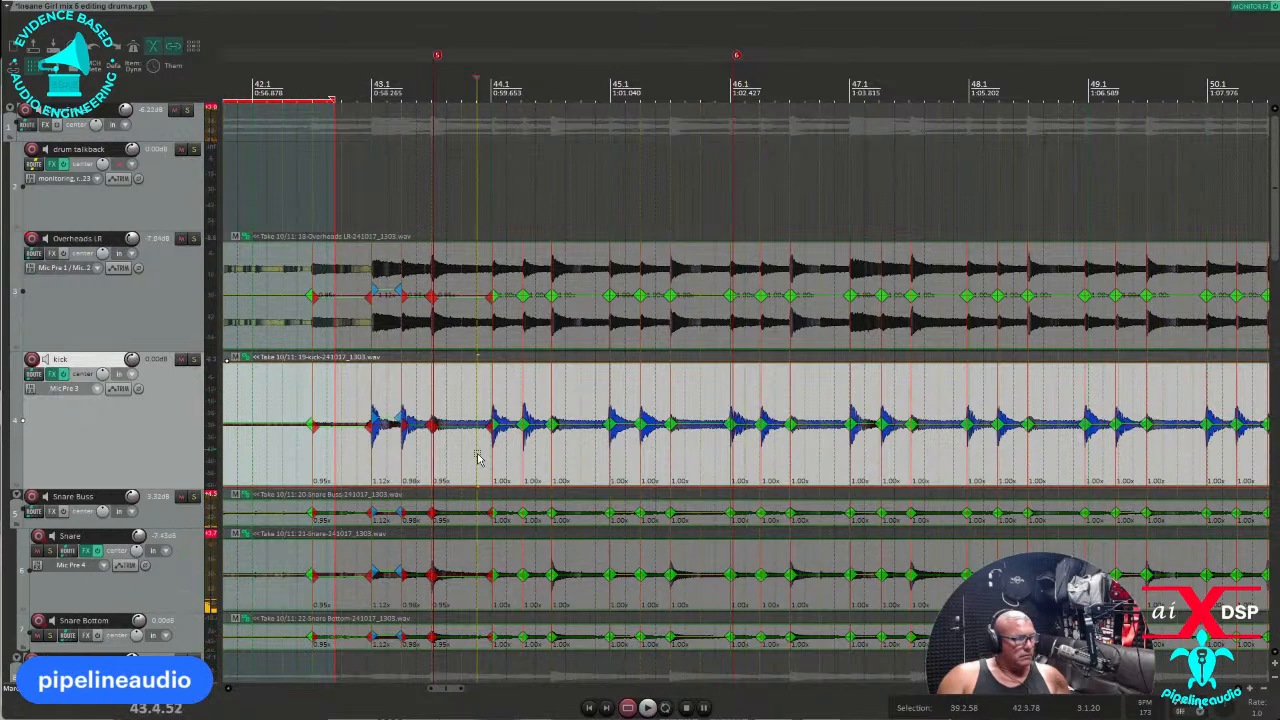
drag(470, 467, 1107, 453)
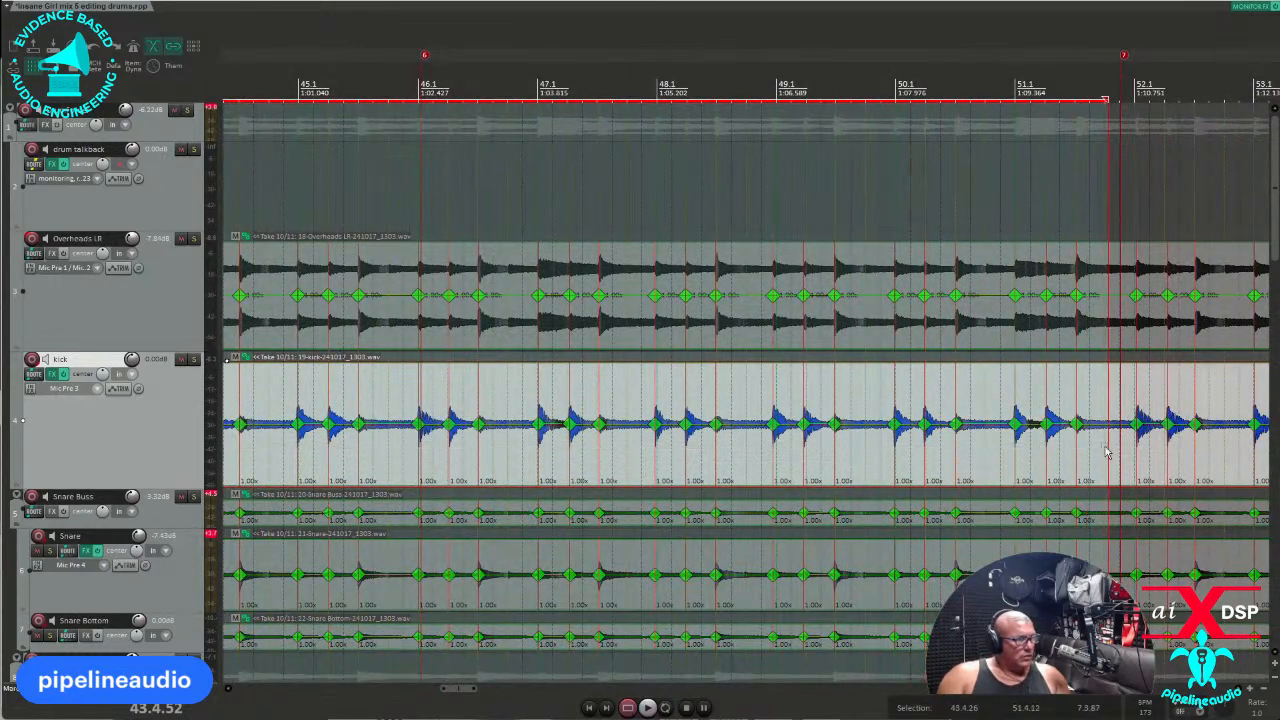
click(1077, 555)
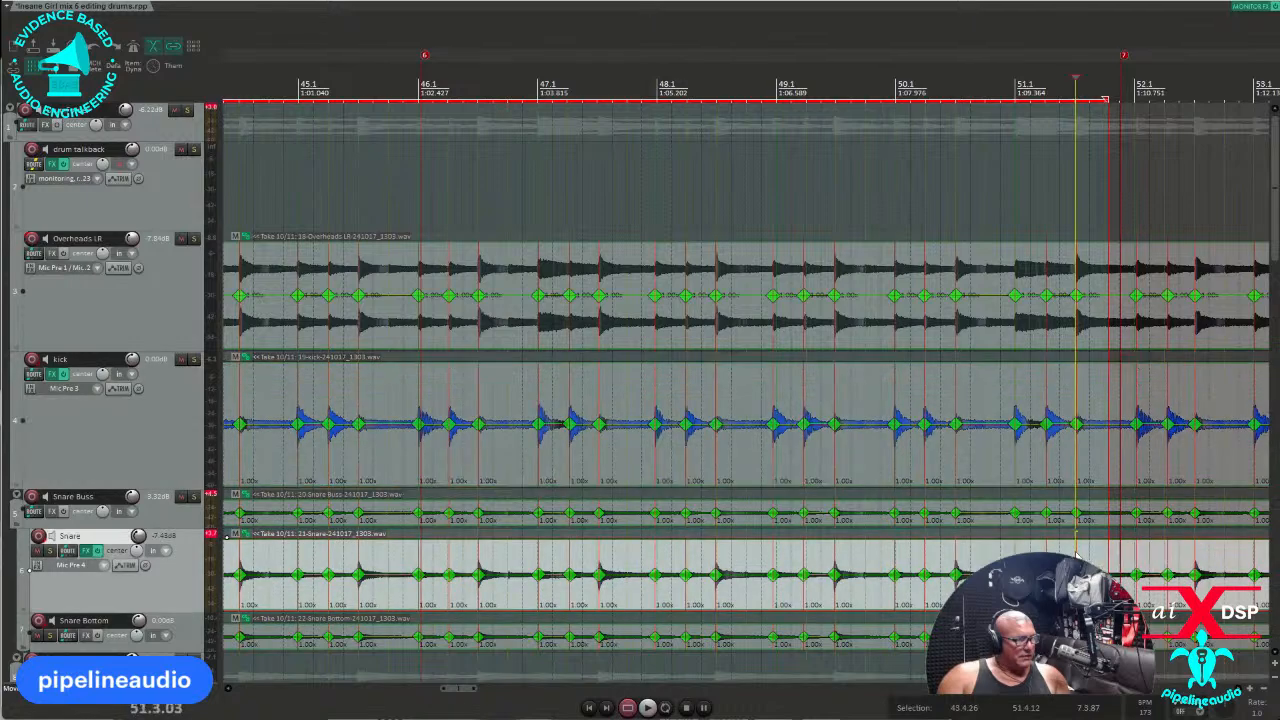
scroll(833, 543, up, 10)
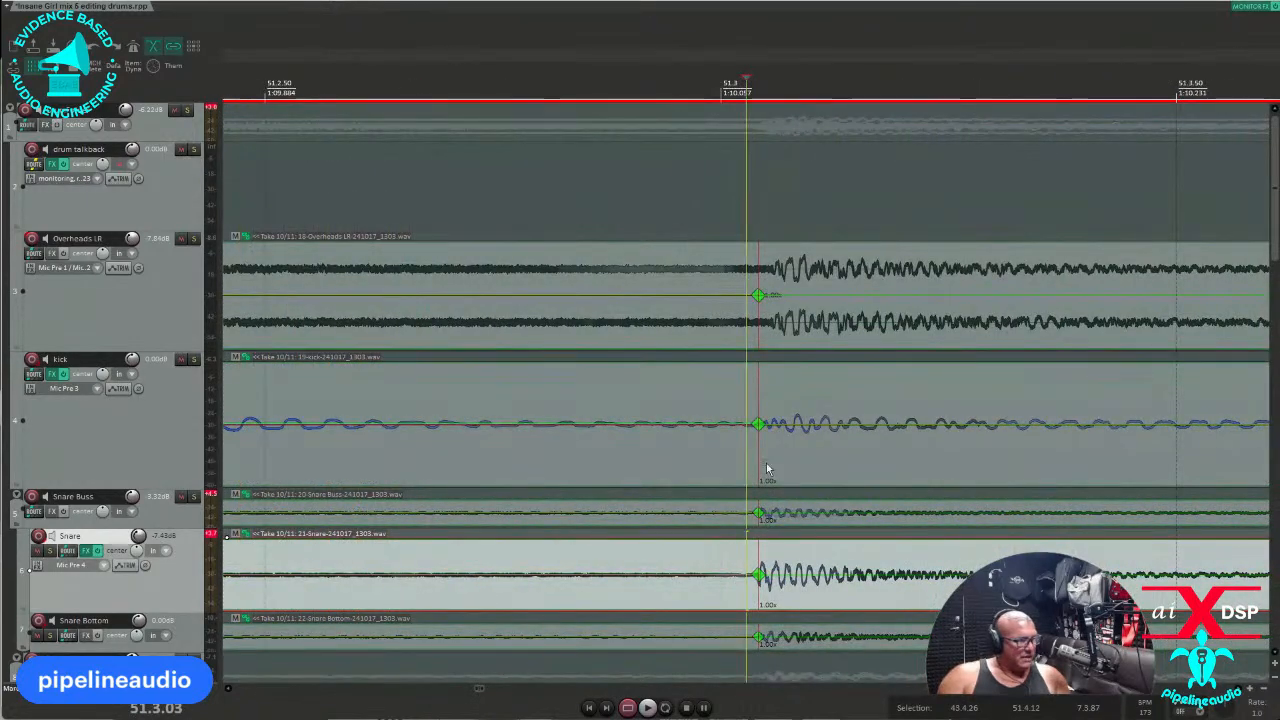
Quantize the drums' stretch markers in bars 43.4–51.4 to grid, then set playback just before bar 43.
scroll(870, 470, down, 6)
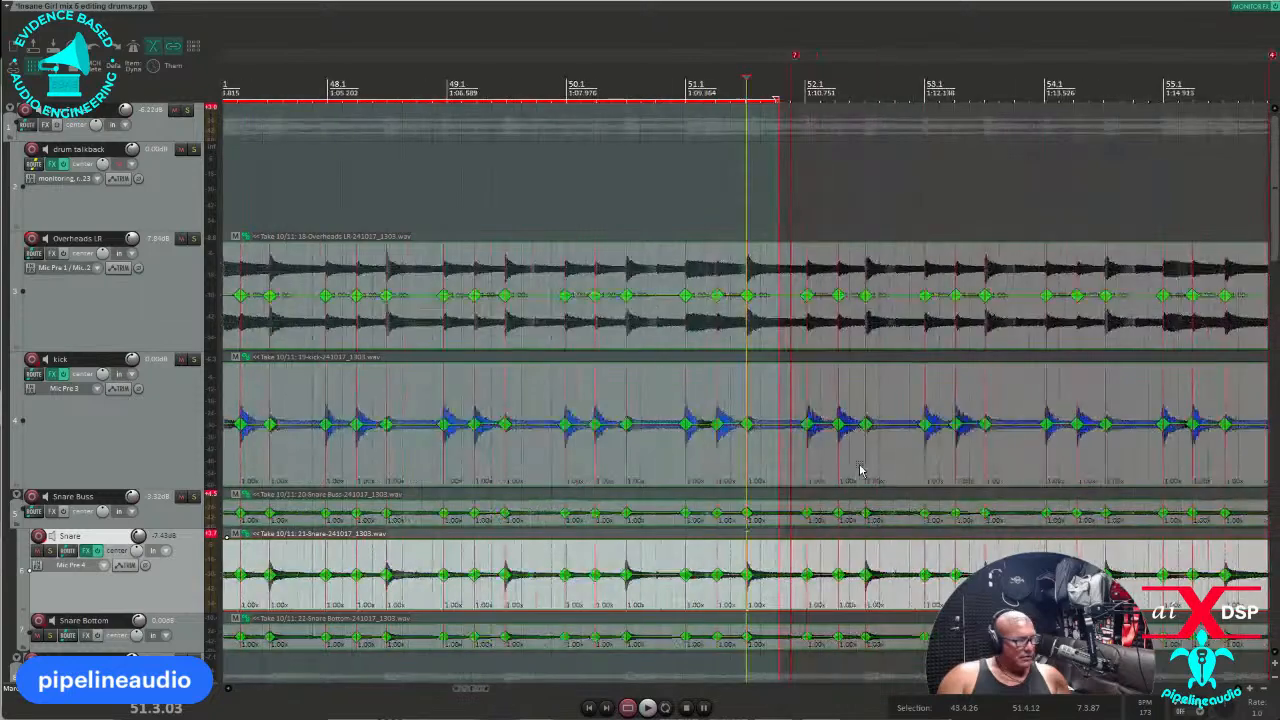
scroll(860, 470, down, 4)
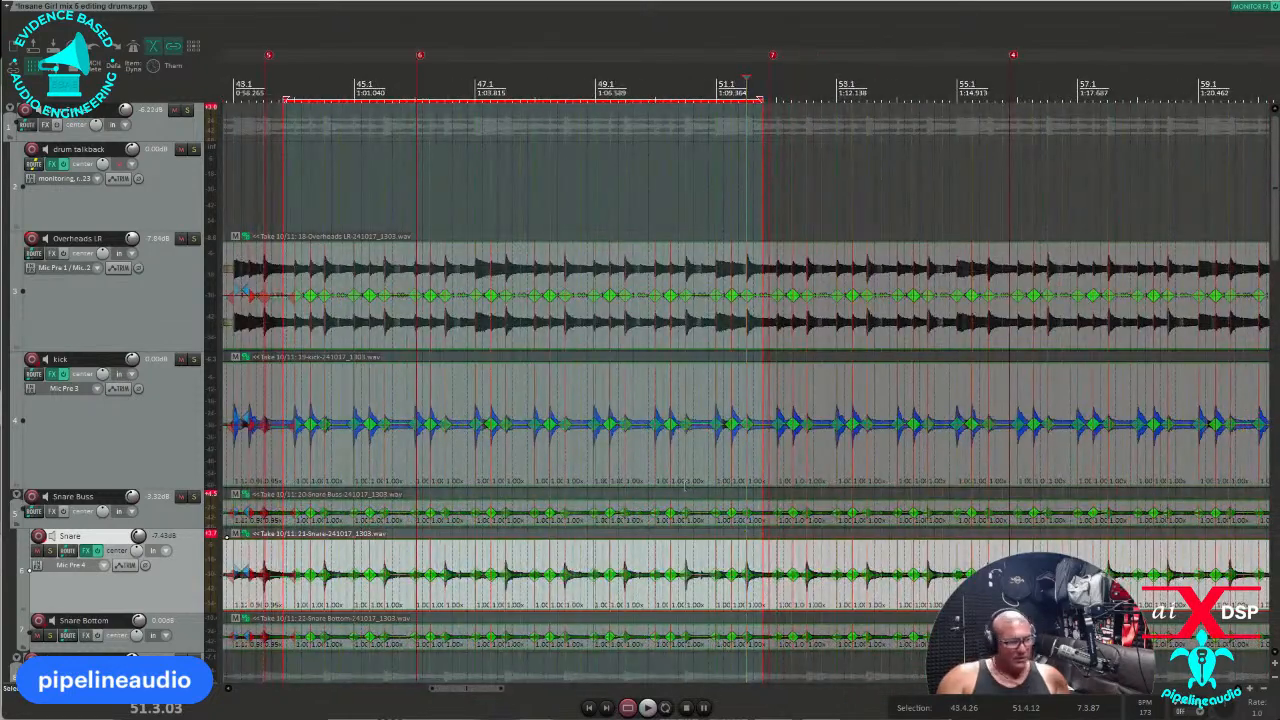
key(q)
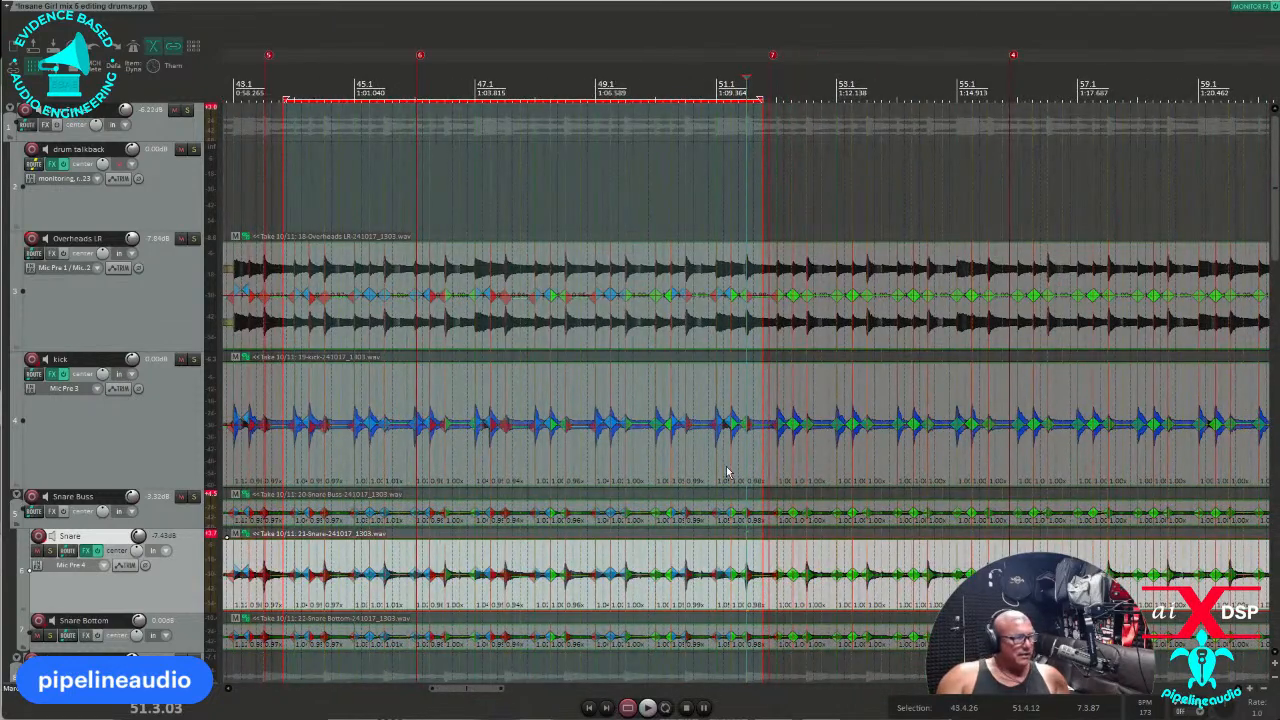
scroll(820, 463, up, 8)
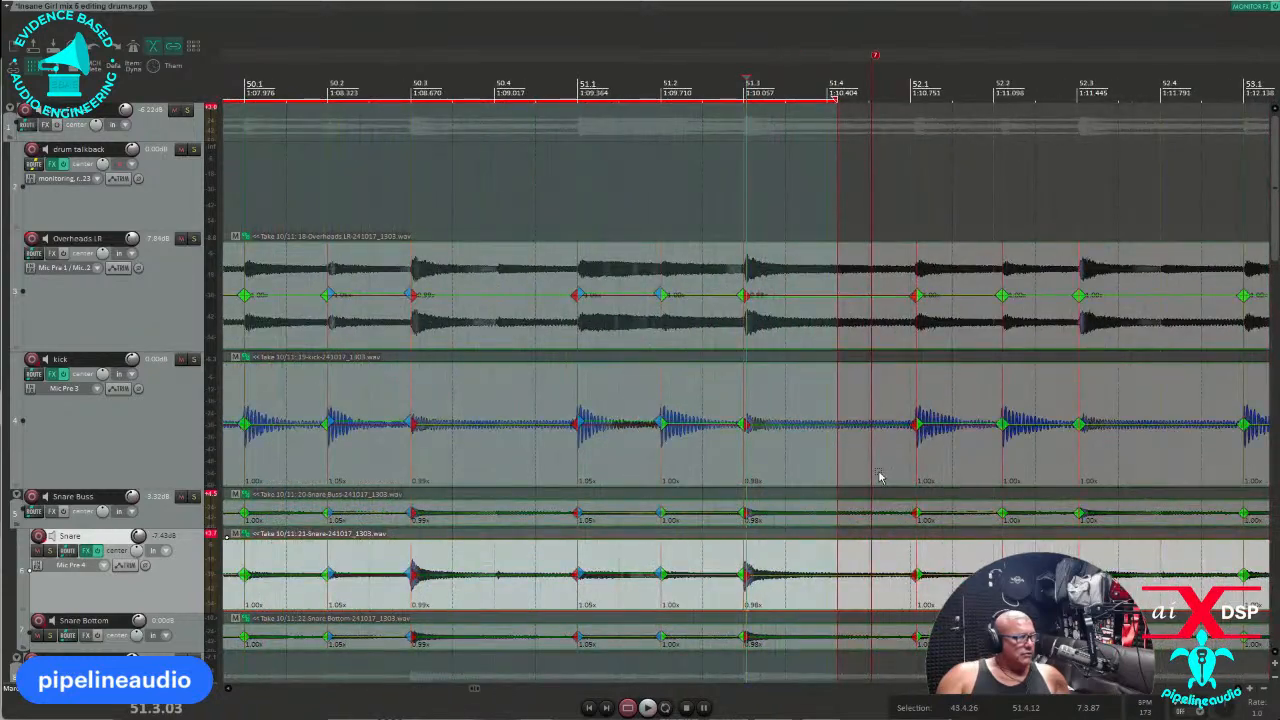
scroll(880, 477, down, 8)
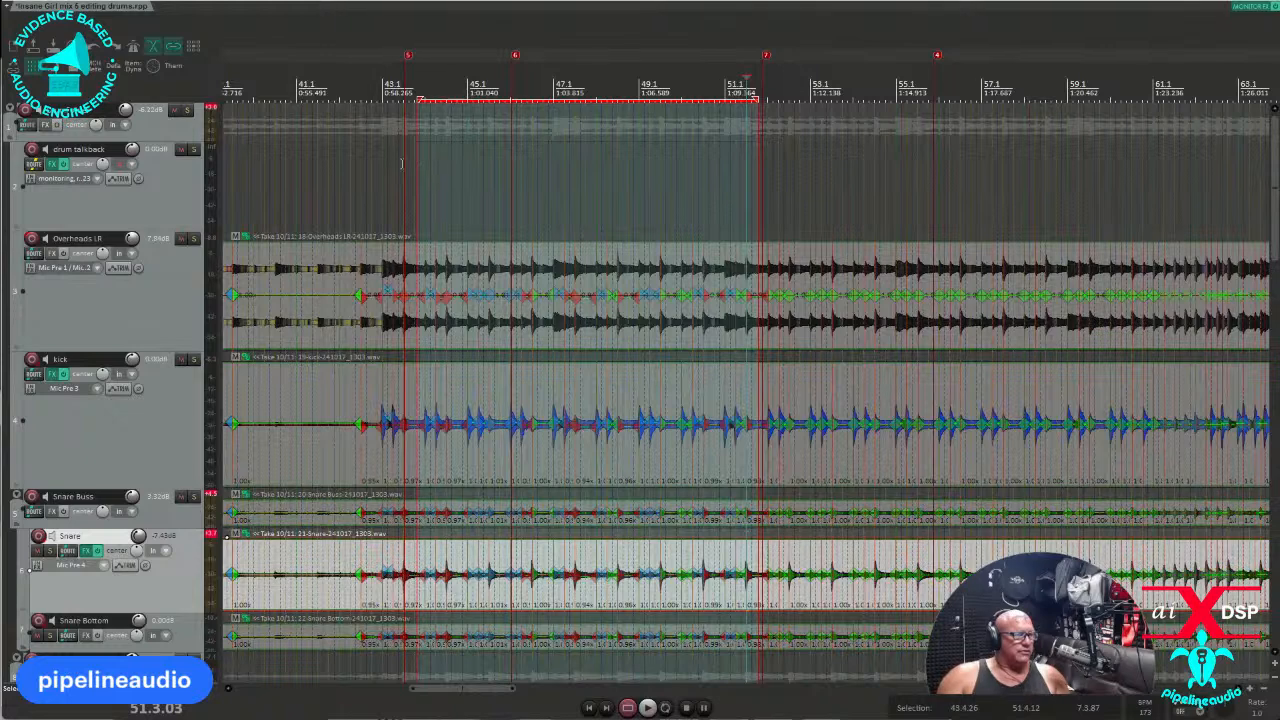
click(376, 87)
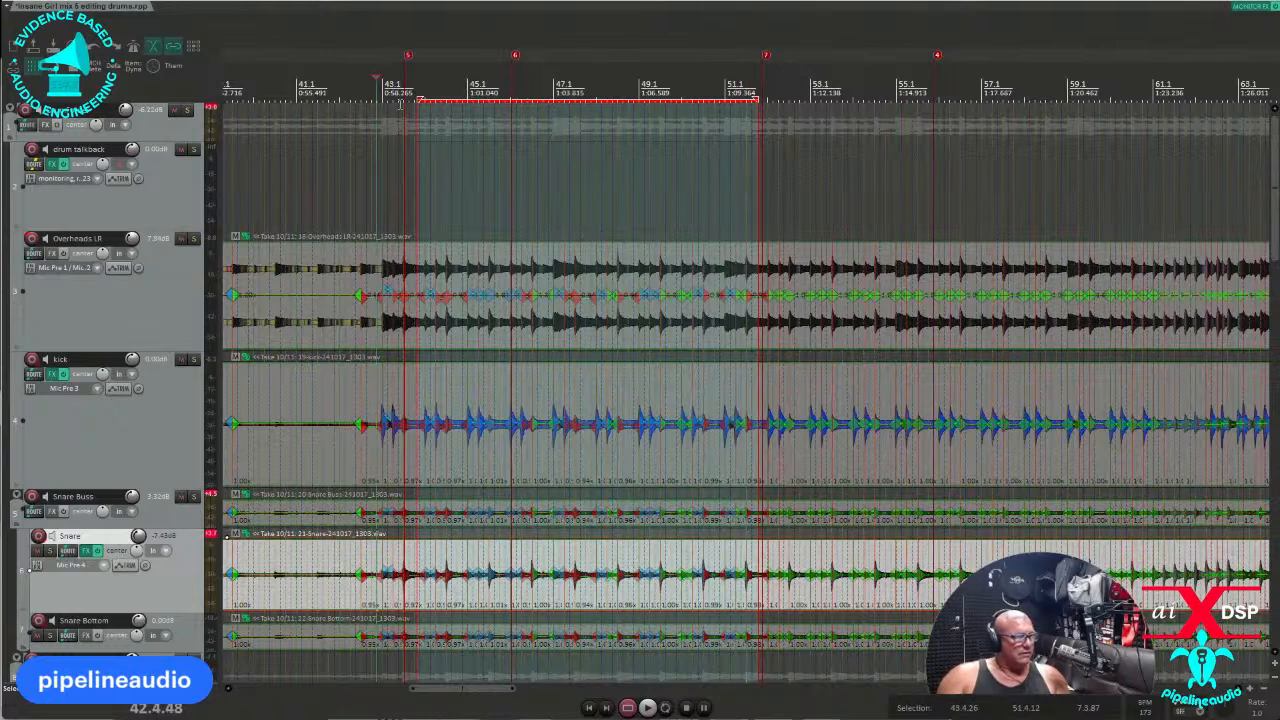
key(space)
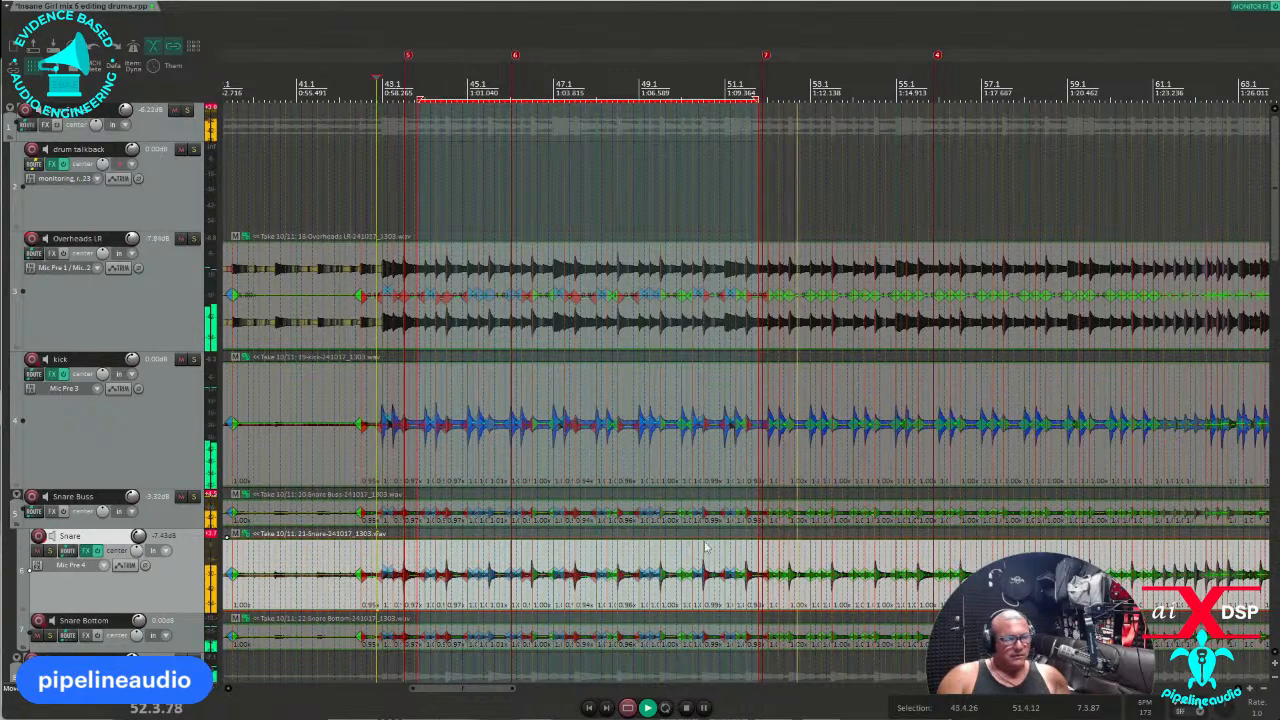
click(742, 335)
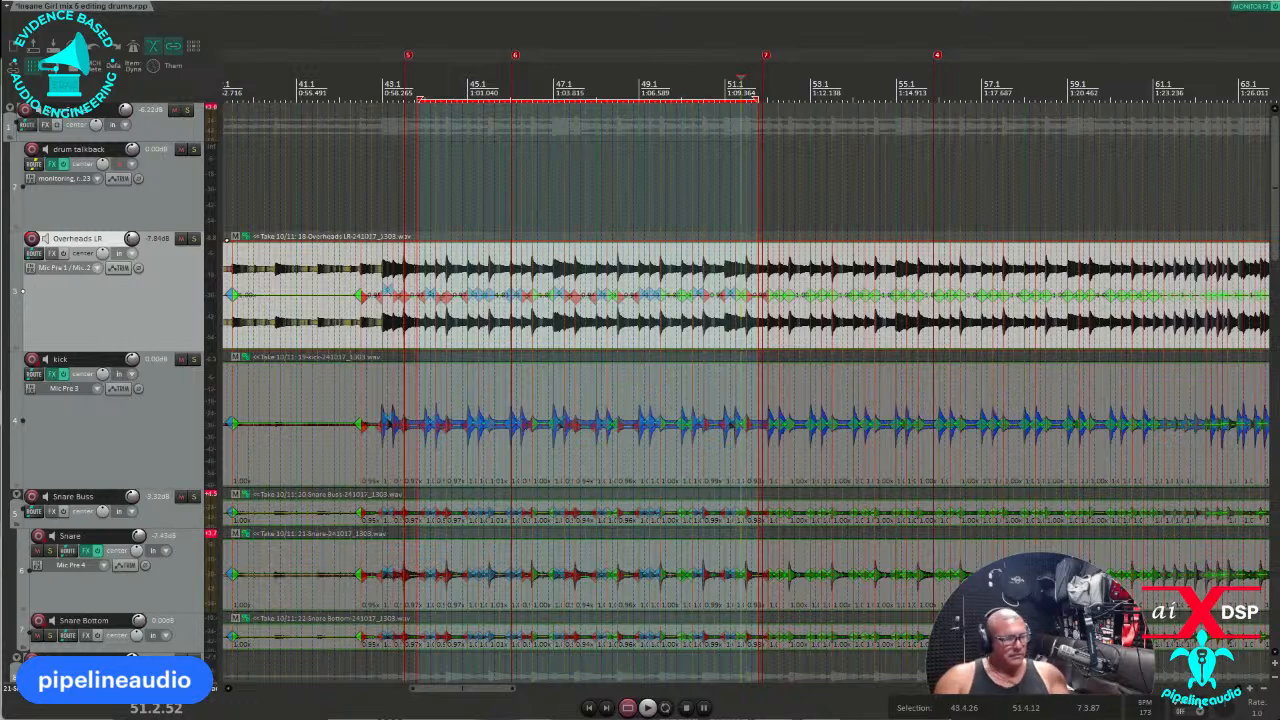
Select the kick item, time-select bars 51 to 65, and quantize those stretch markers to grid.
click(823, 464)
scroll(557, 487, up, 5)
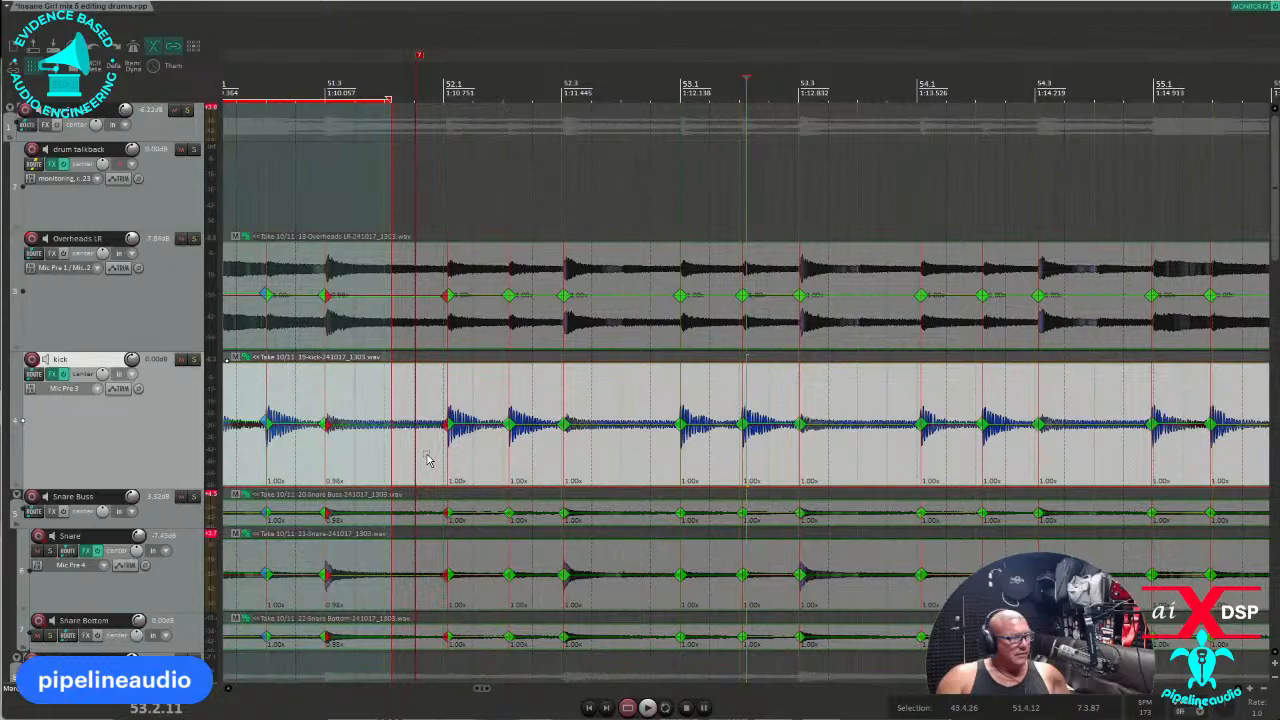
drag(426, 459, 1136, 397)
scroll(1053, 450, down, 2)
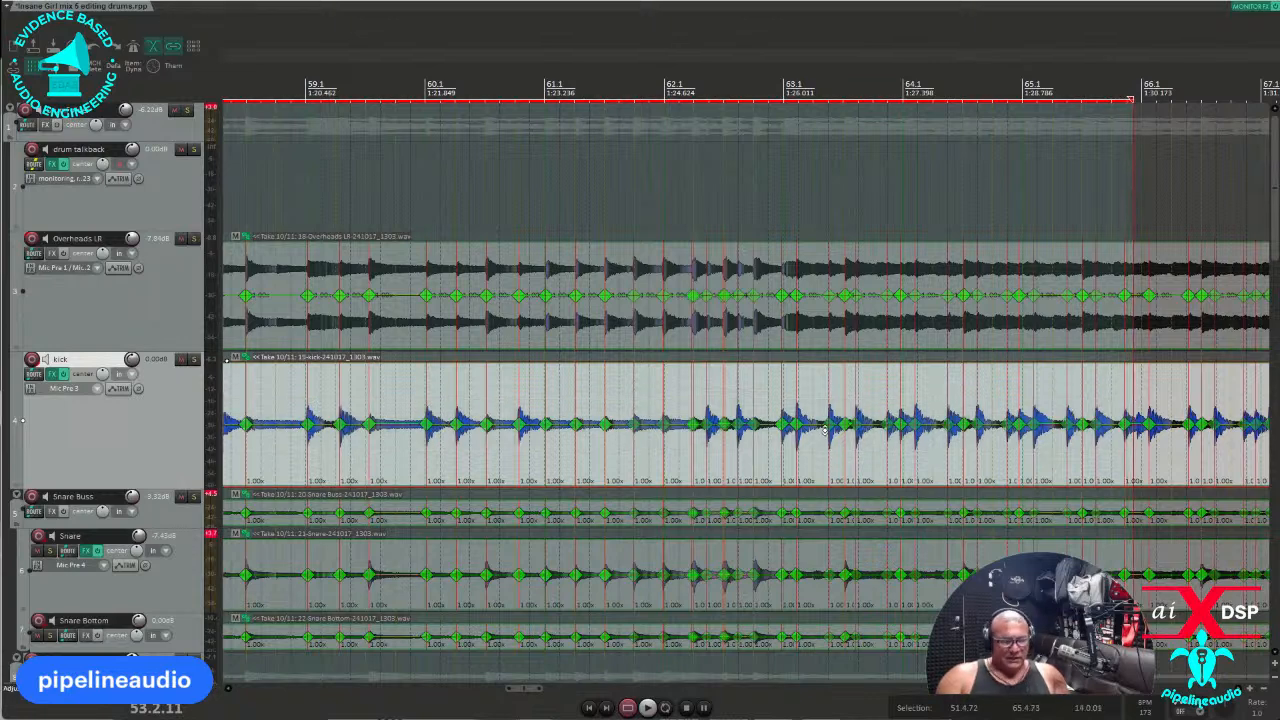
key(q)
scroll(825, 435, down, 2)
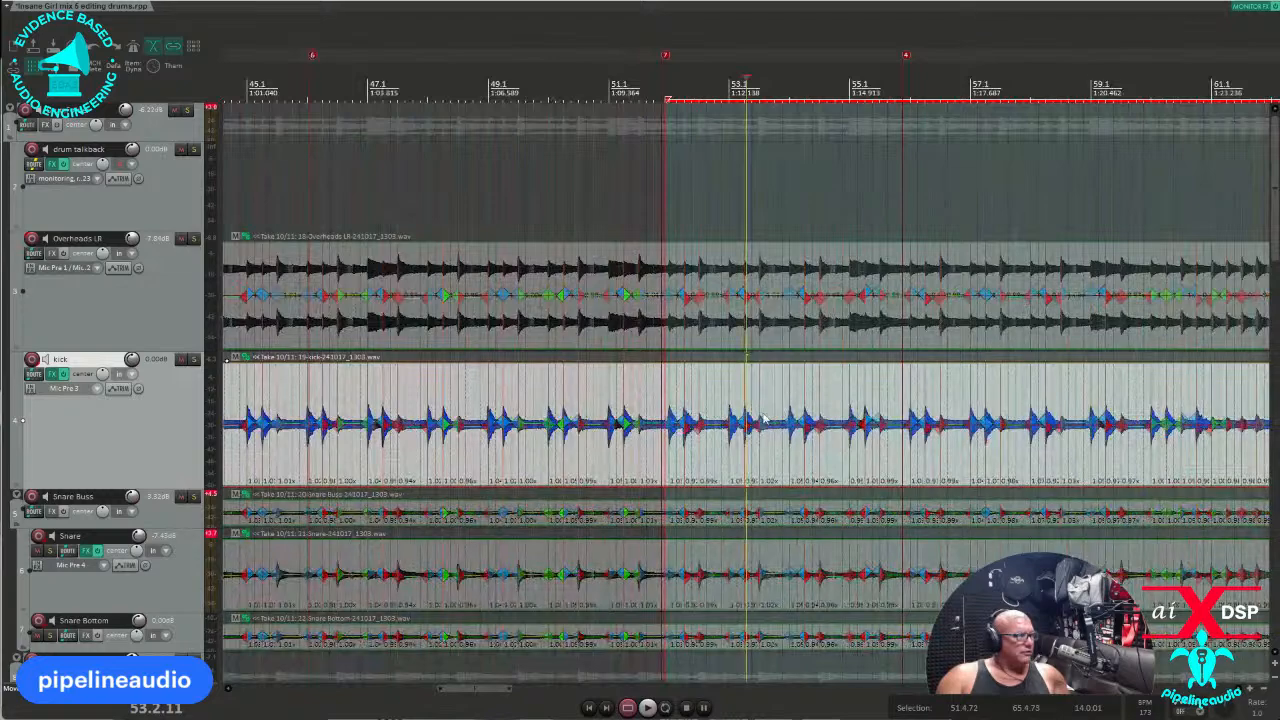
scroll(768, 420, down, 1)
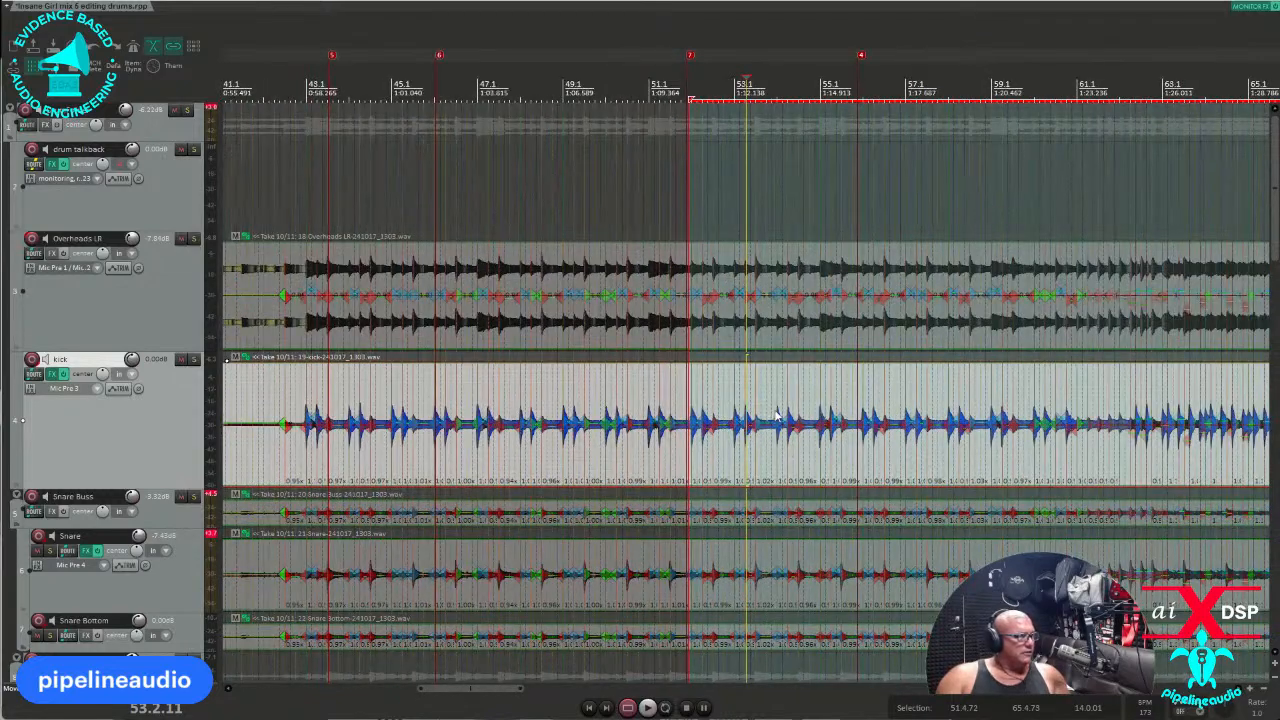
scroll(780, 412, up, 2)
scroll(1180, 416, down, 1)
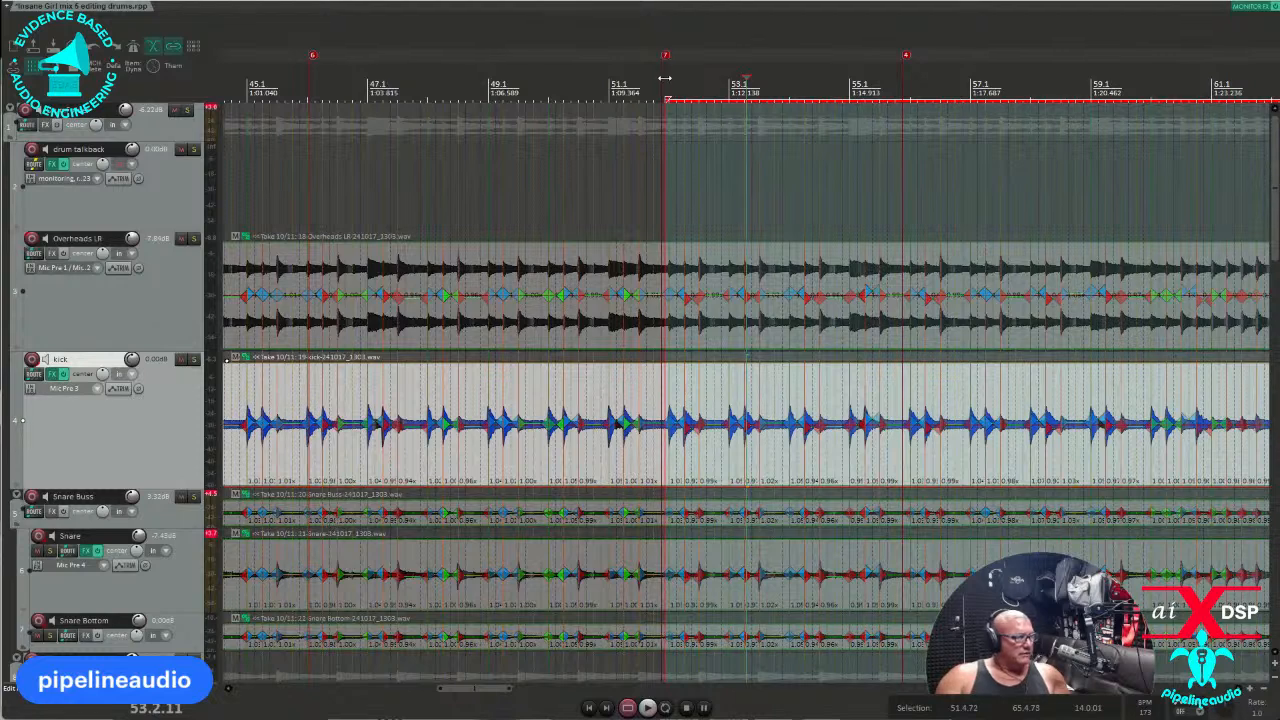
click(664, 78)
key(space)
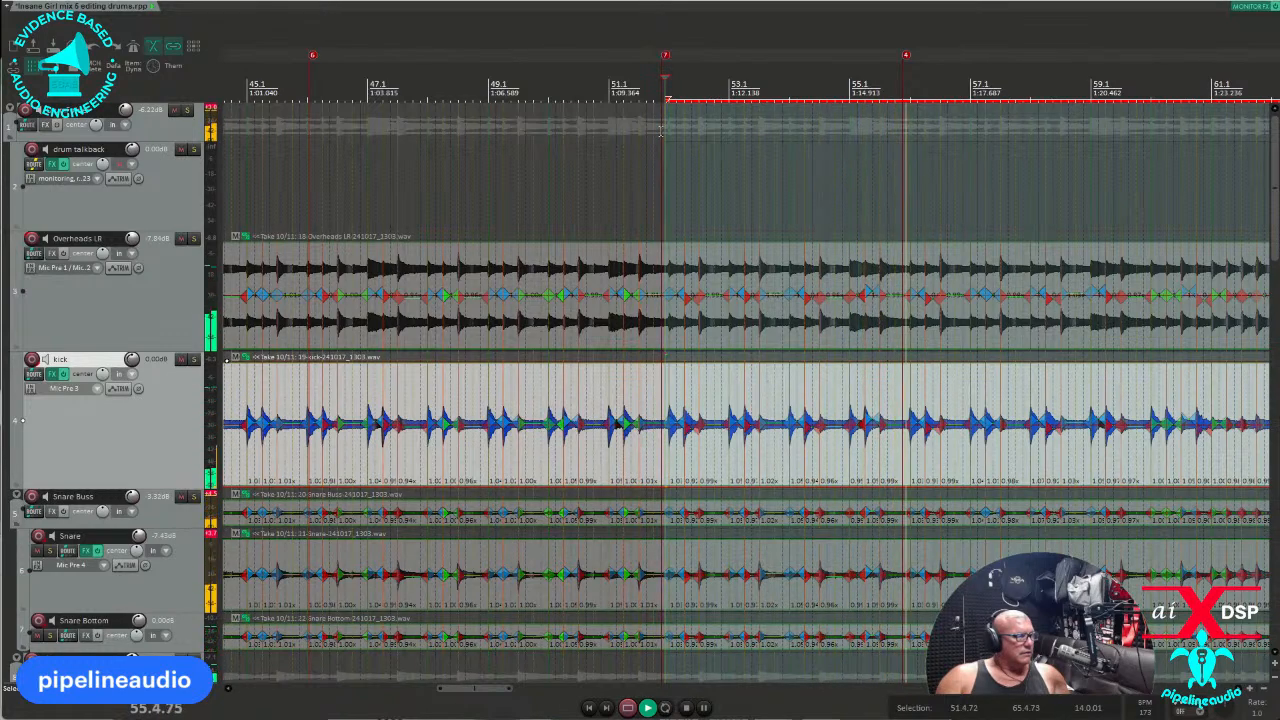
scroll(1100, 425, down, 3)
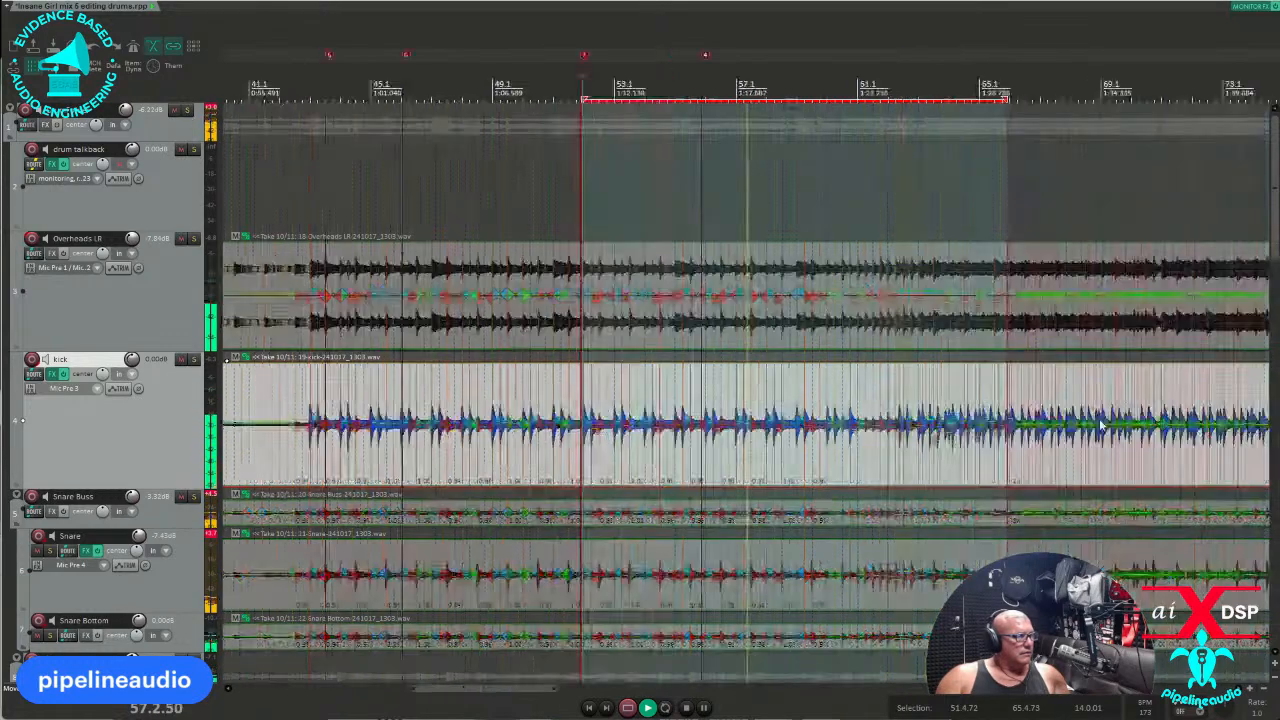
scroll(819, 457, up, 4)
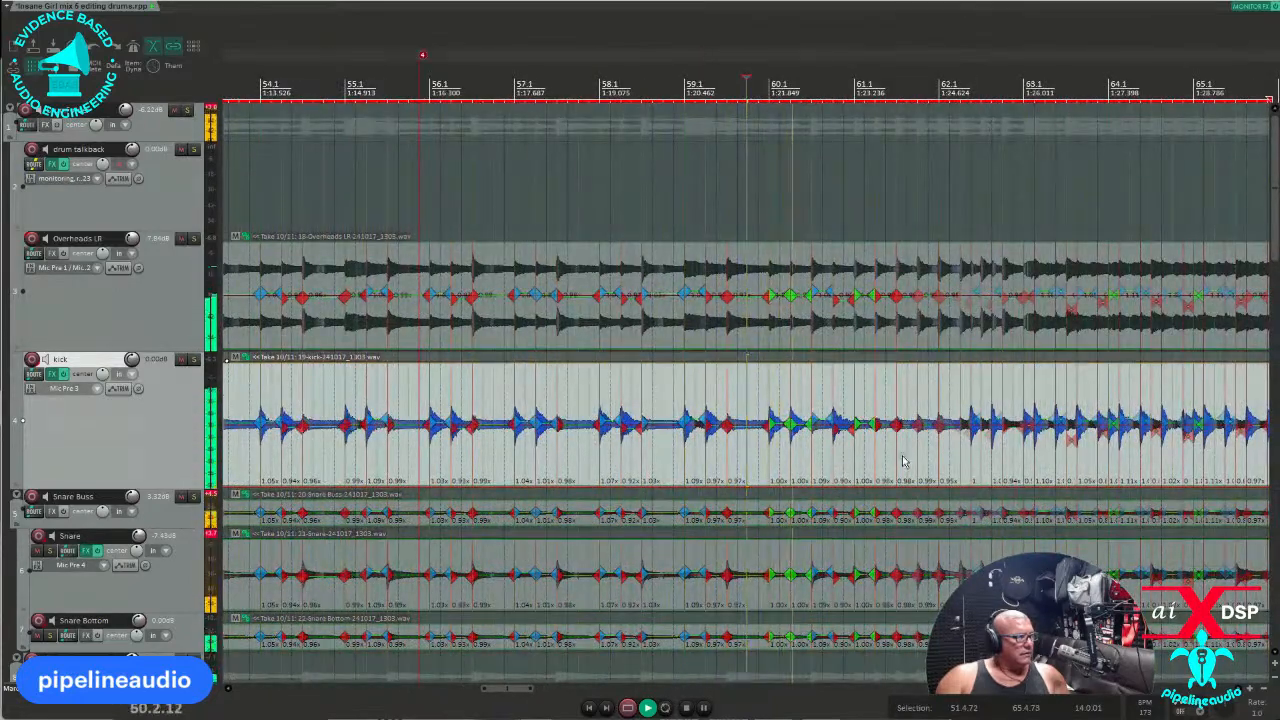
scroll(903, 461, up, 2)
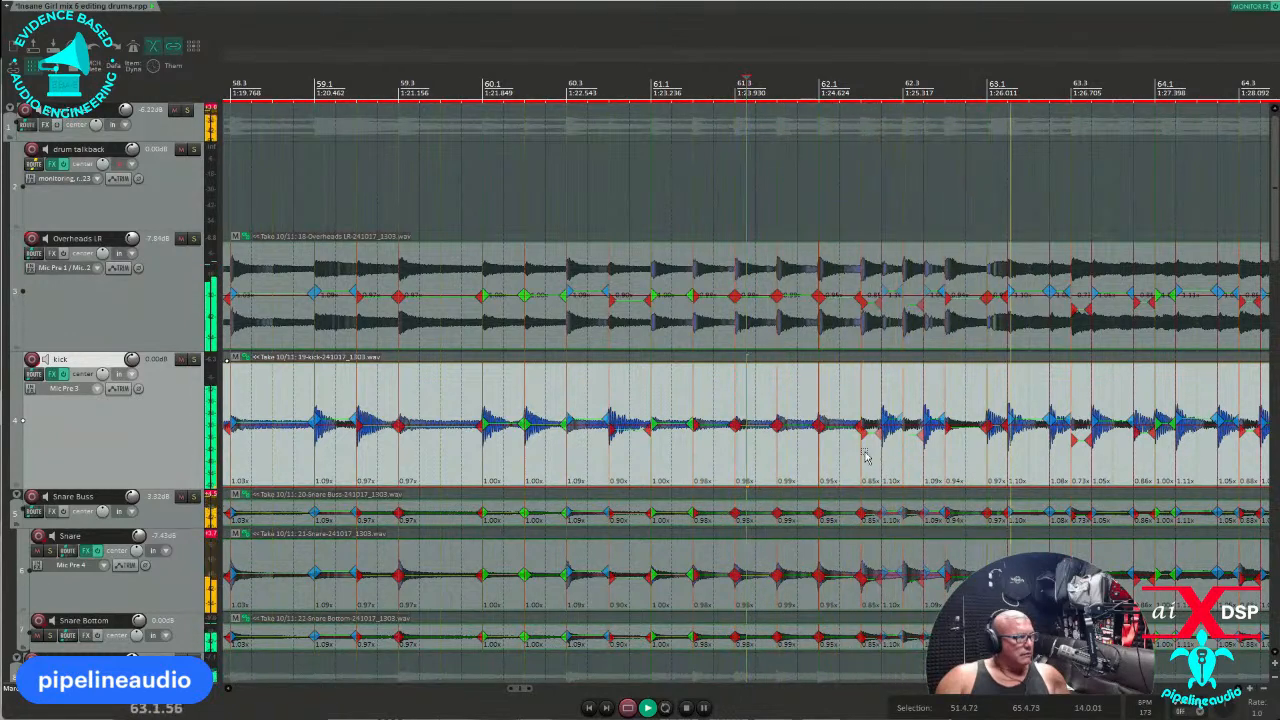
click(889, 458)
key(space)
scroll(889, 458, up, 3)
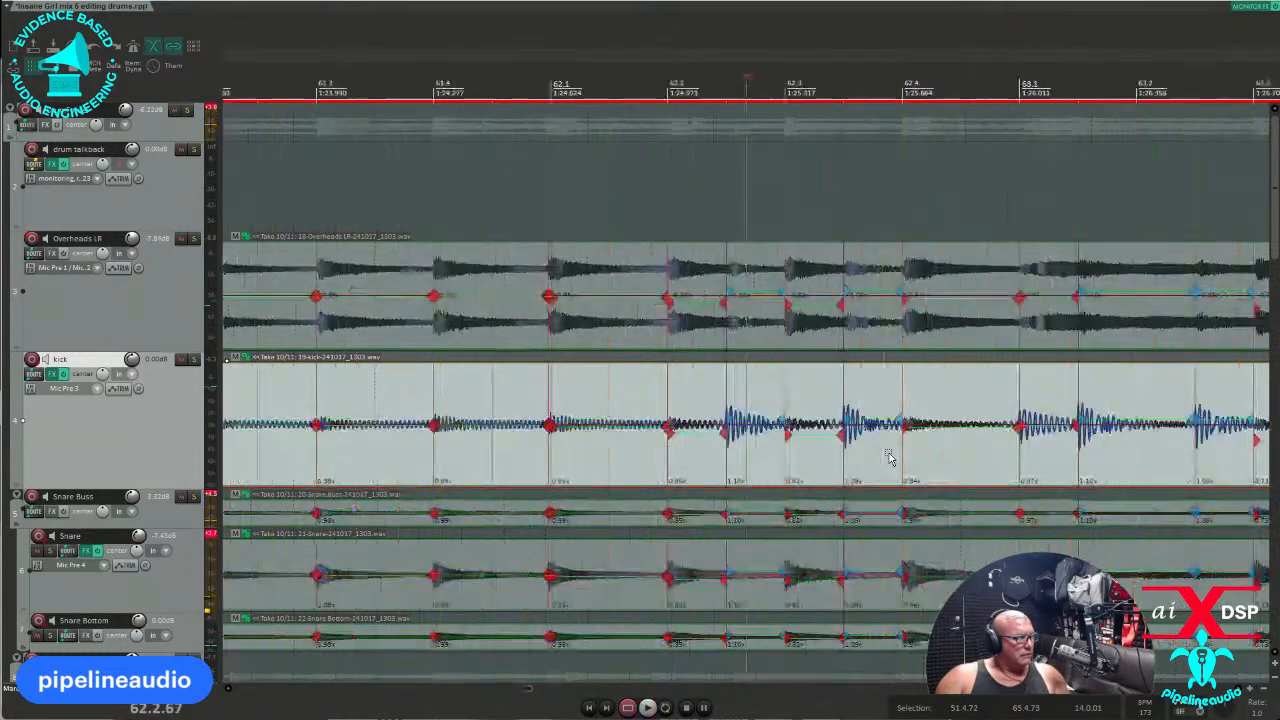
key(space)
scroll(887, 462, down, 3)
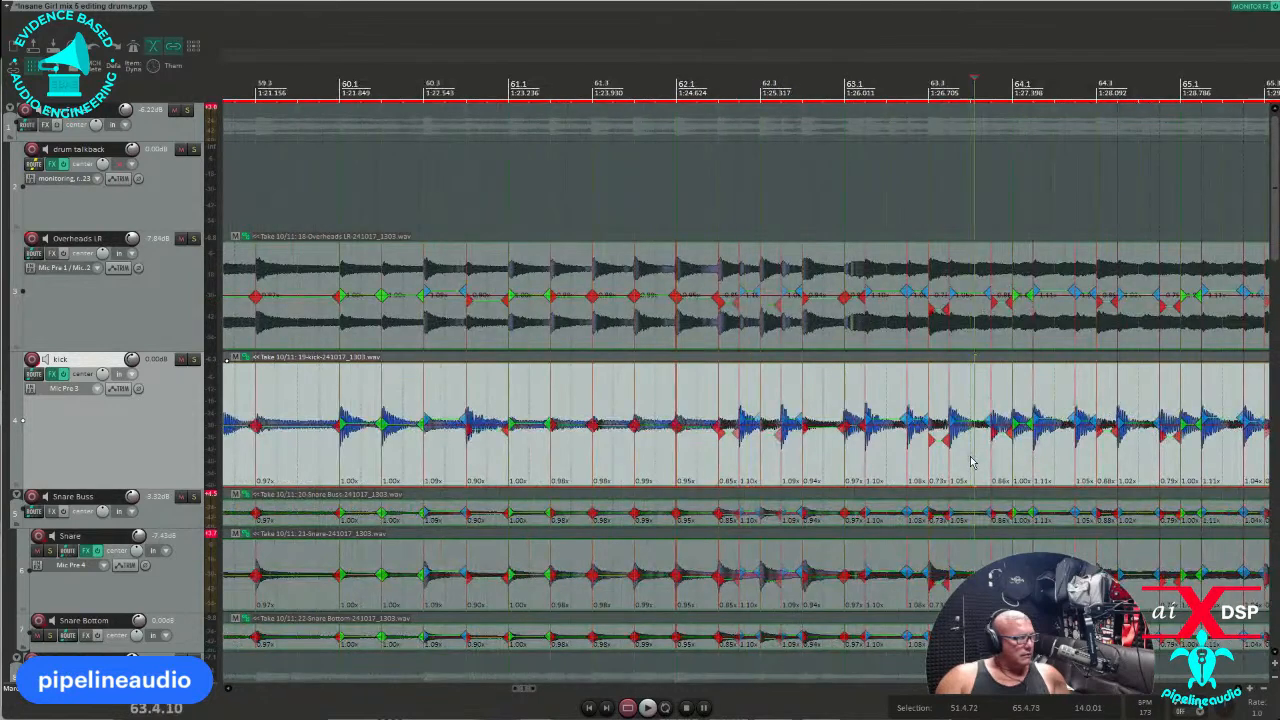
scroll(878, 466, up, 3)
scroll(840, 471, down, 3)
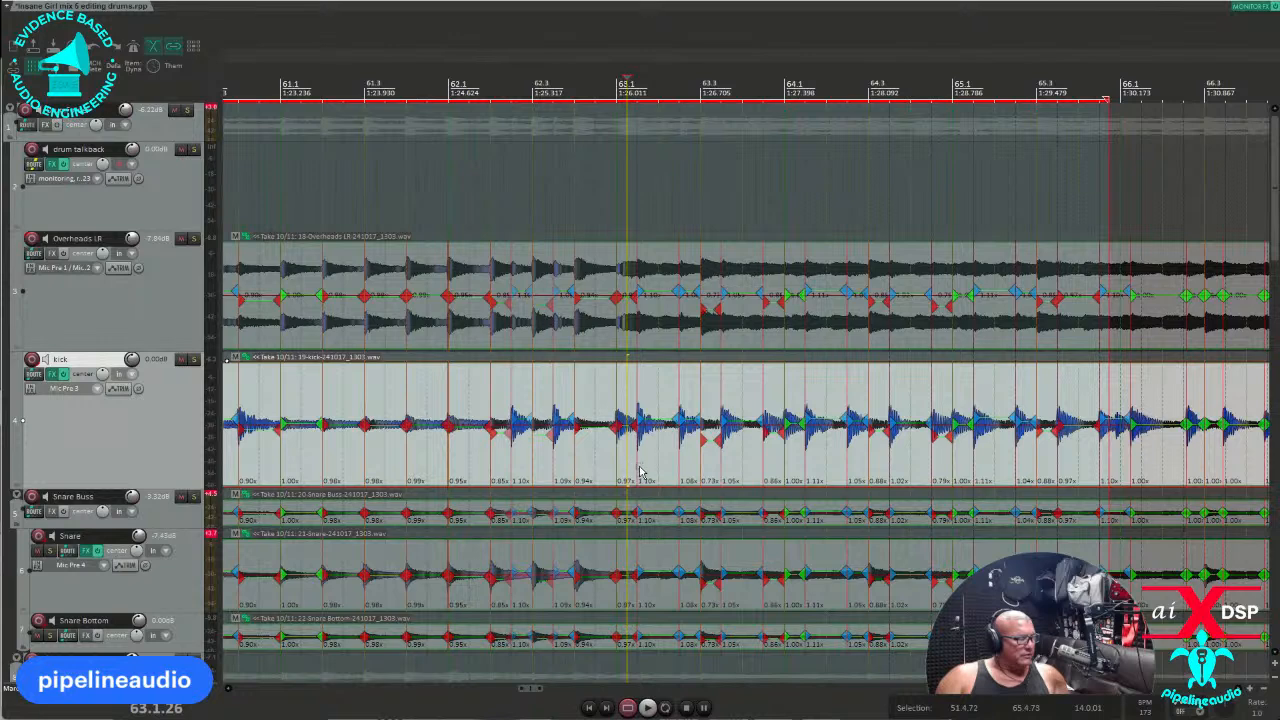
key(space)
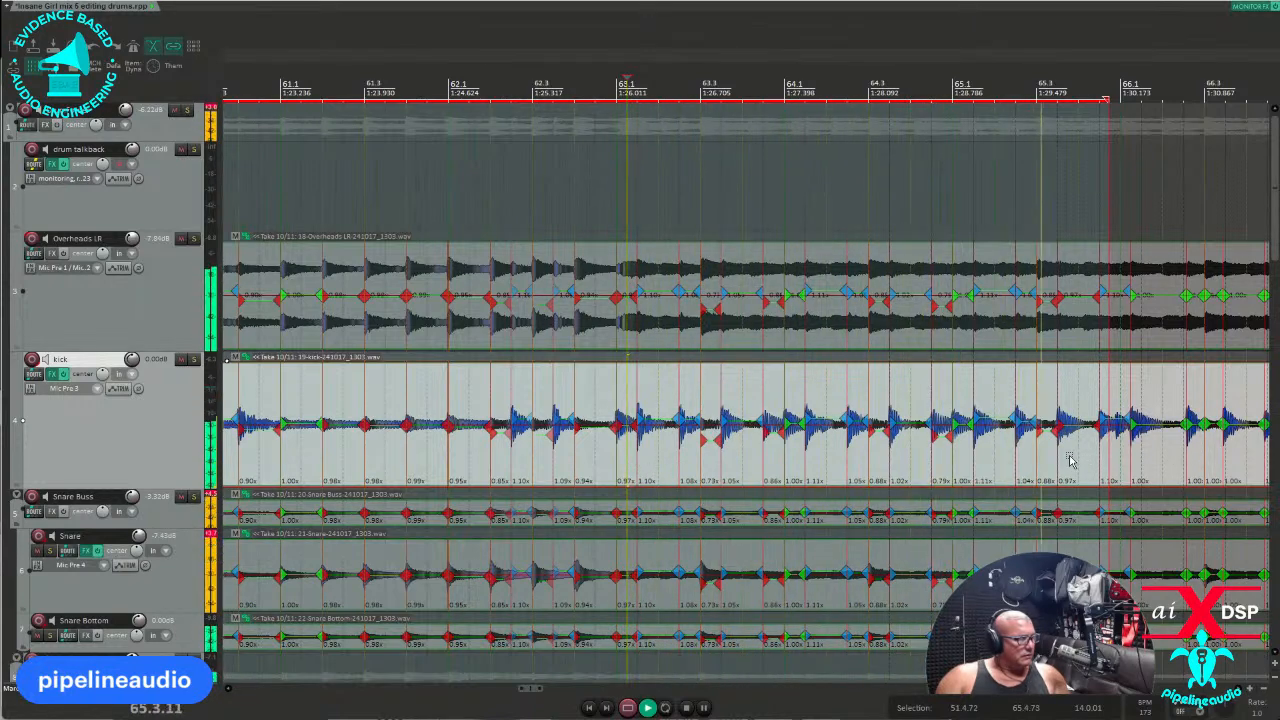
key(space)
Audition the drum passage from bar 65.3 leading into bar 66.
drag(1122, 459, 1119, 459)
scroll(1121, 459, up, 2)
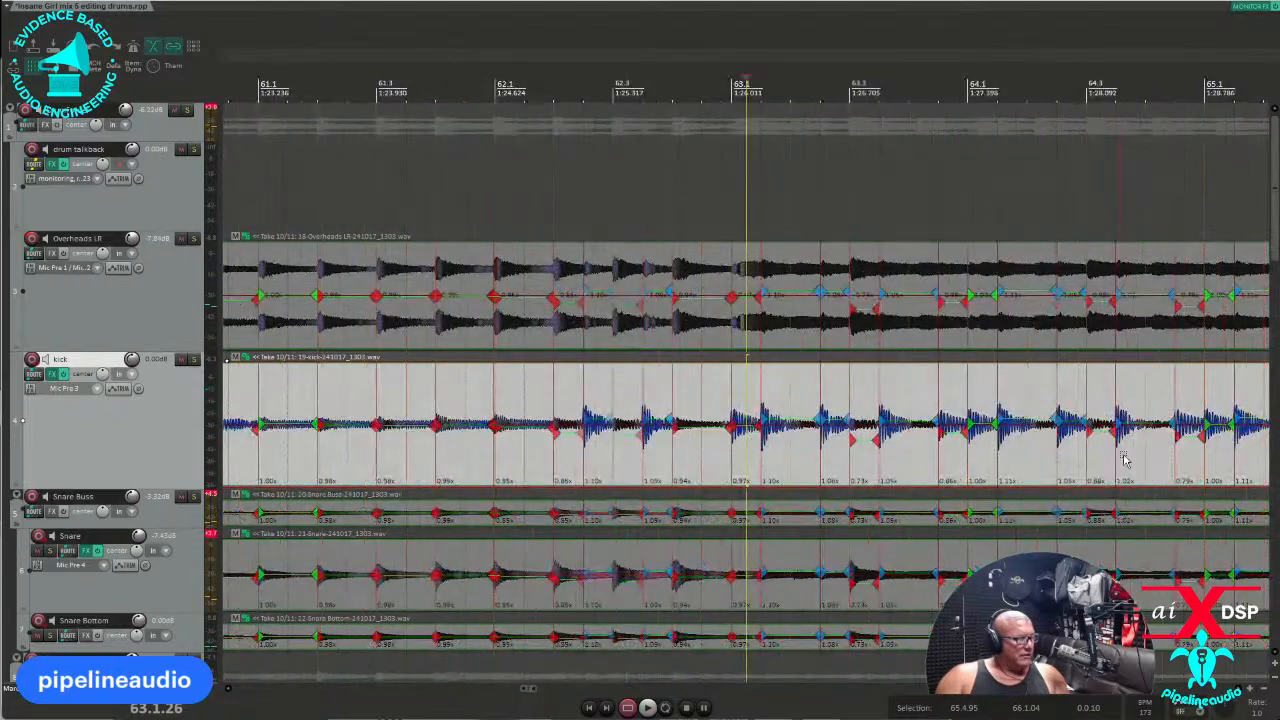
scroll(828, 456, down, 3)
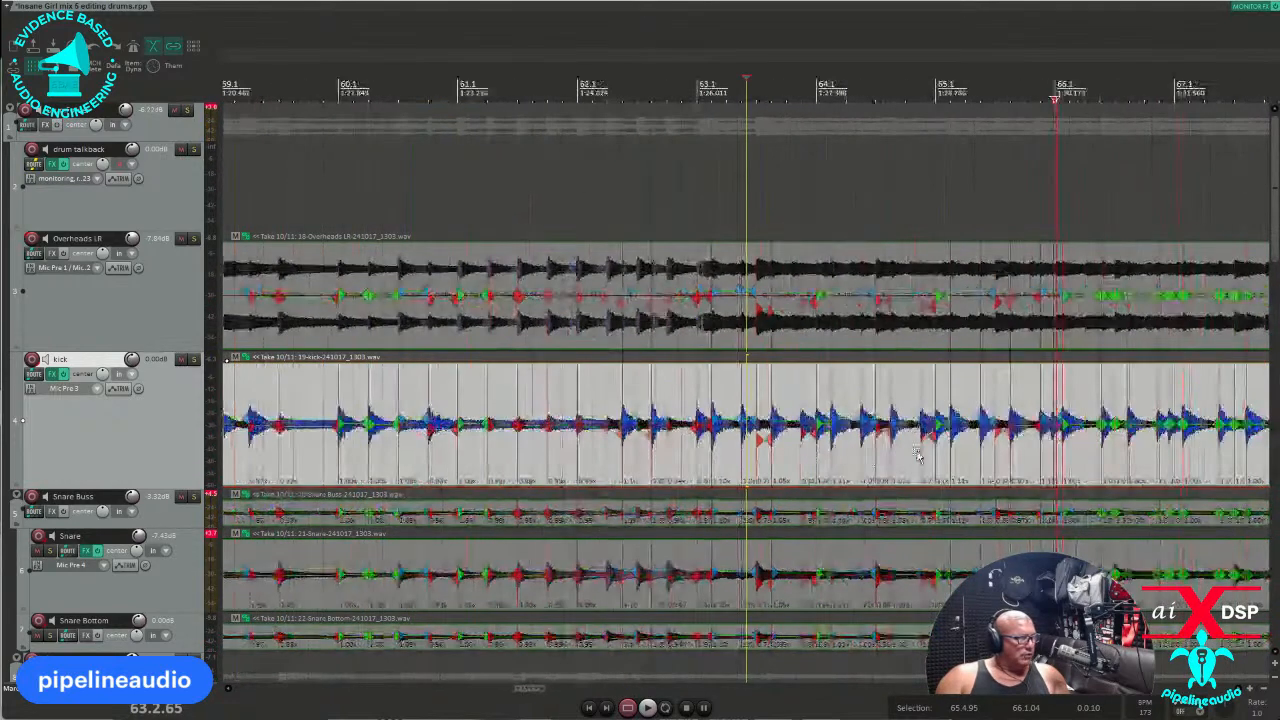
scroll(1094, 455, up, 5)
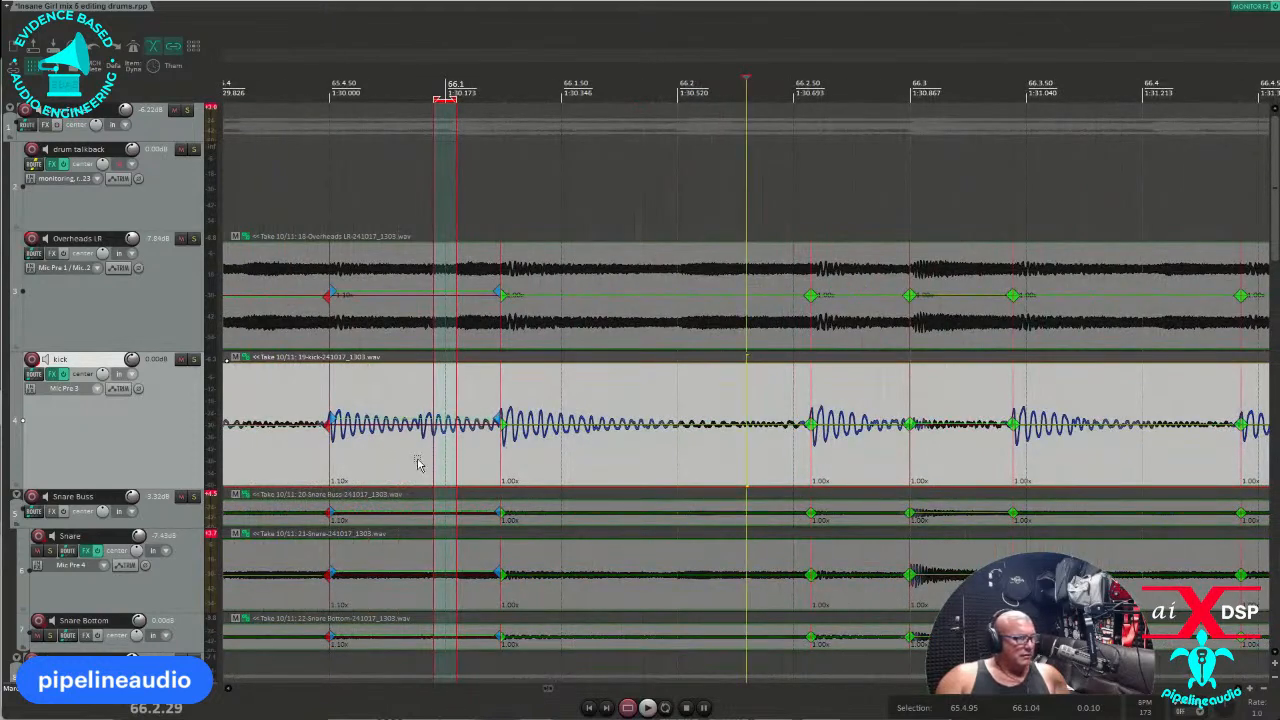
click(547, 446)
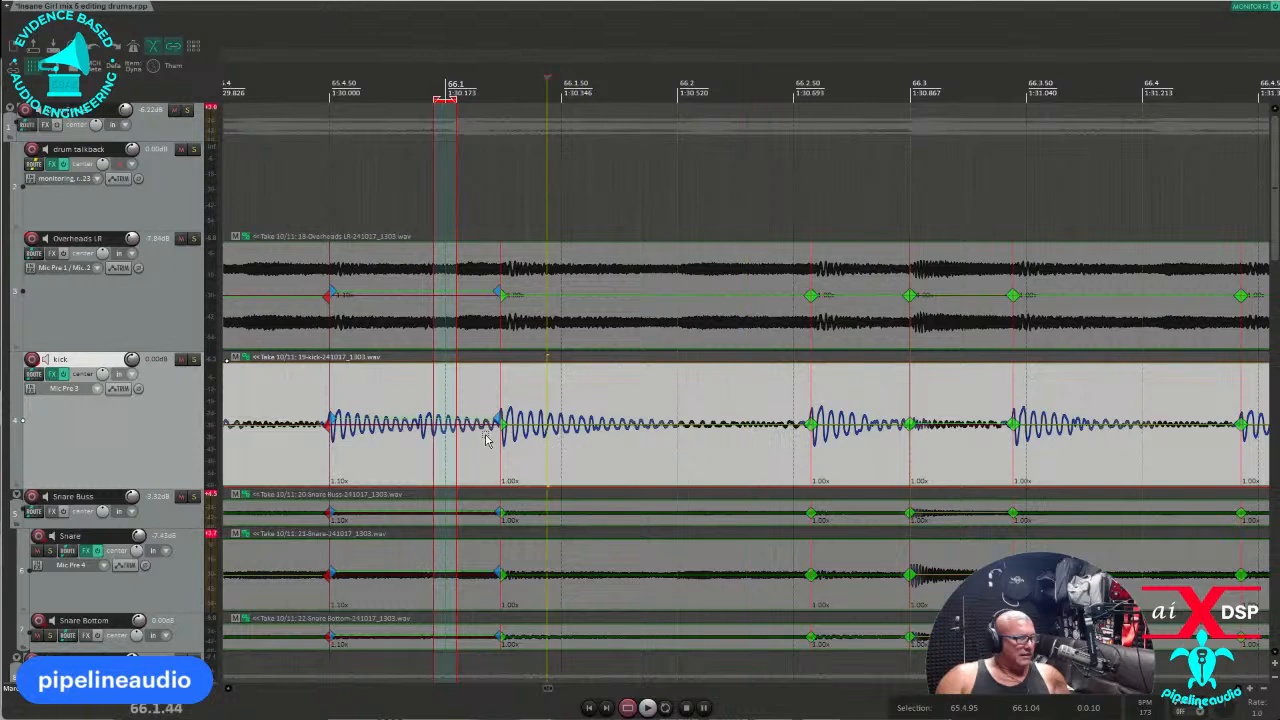
click(283, 460)
scroll(290, 458, down, 2)
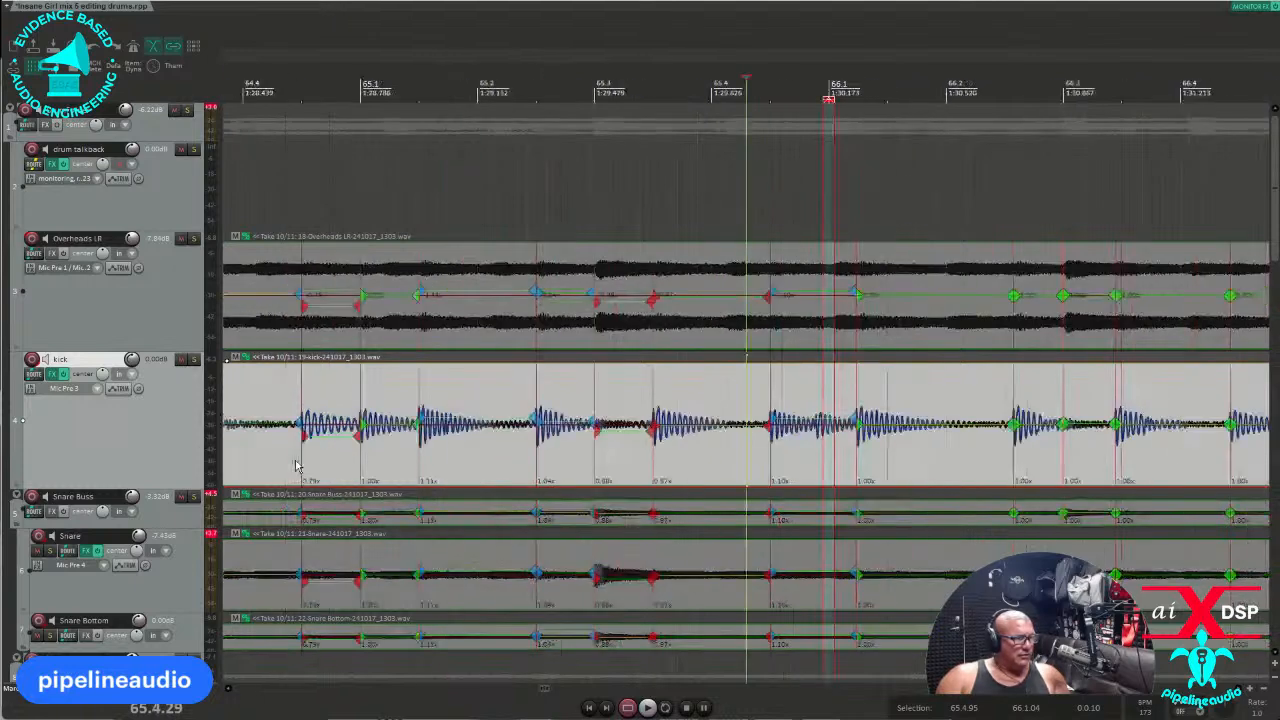
key(space)
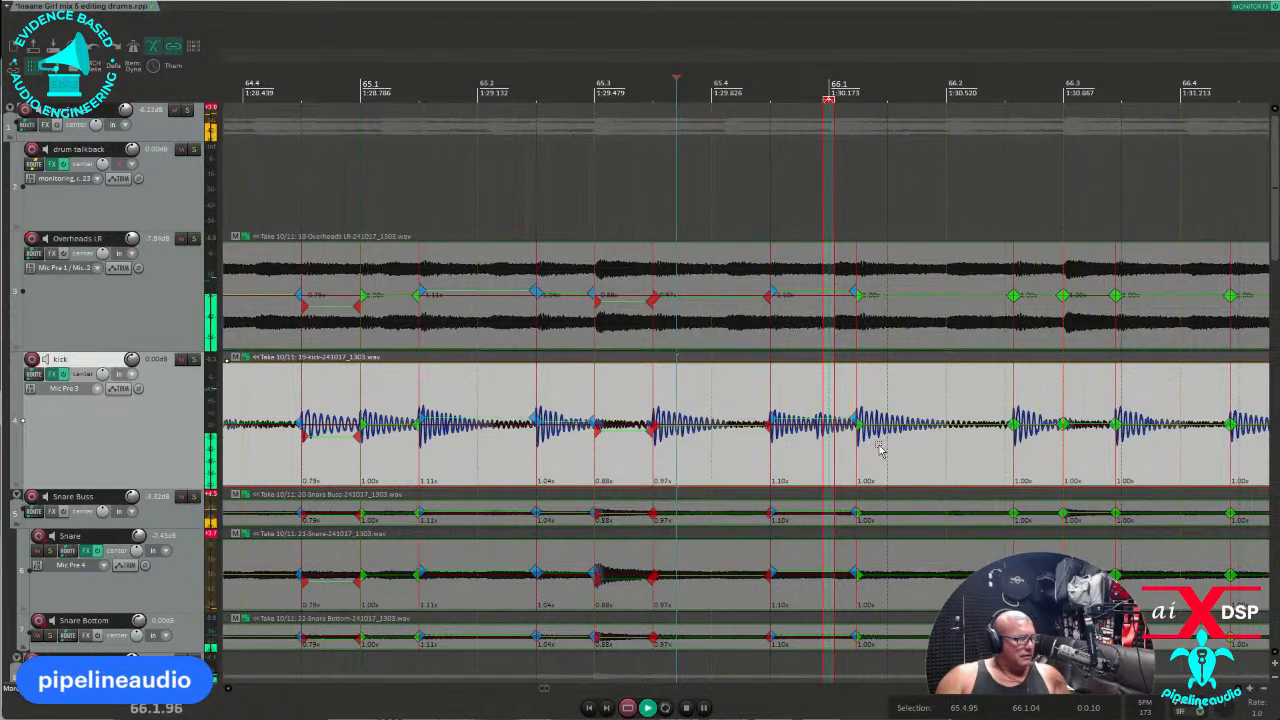
click(465, 440)
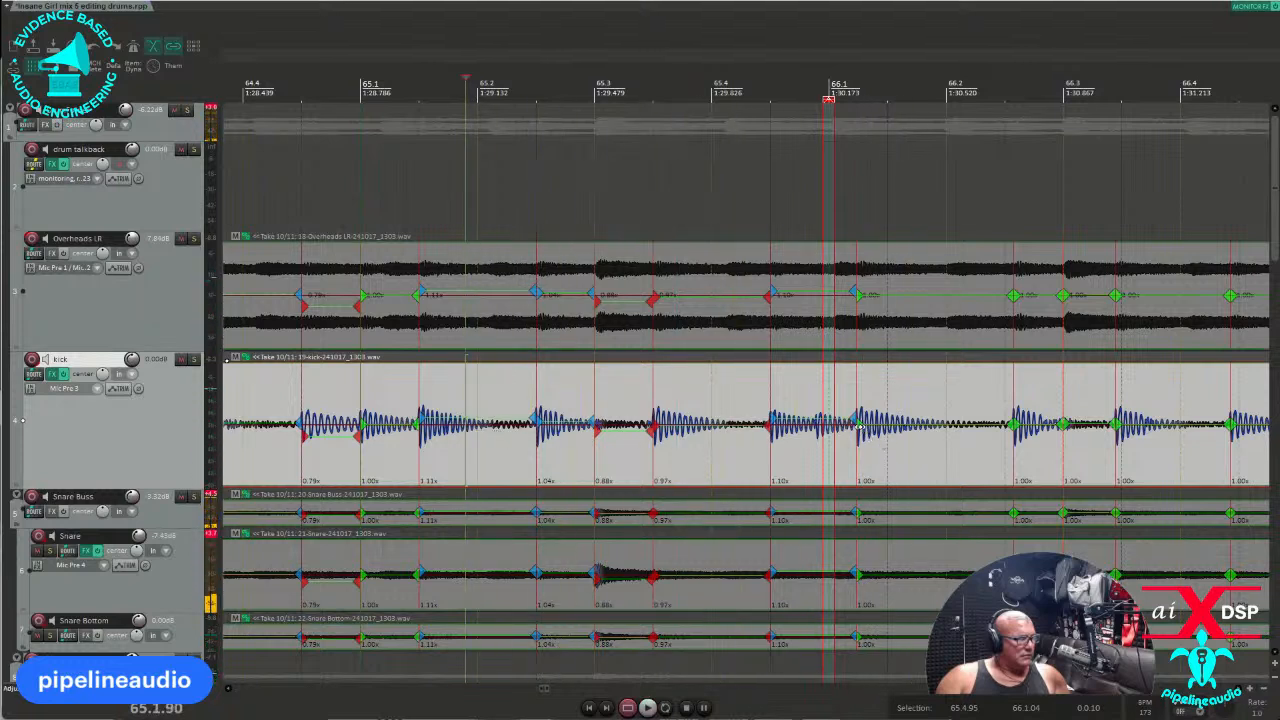
Delete the stray stretch marker near 65.4, shift one marker left onto its hit, and quantize bar 66.
drag(749, 450, 797, 455)
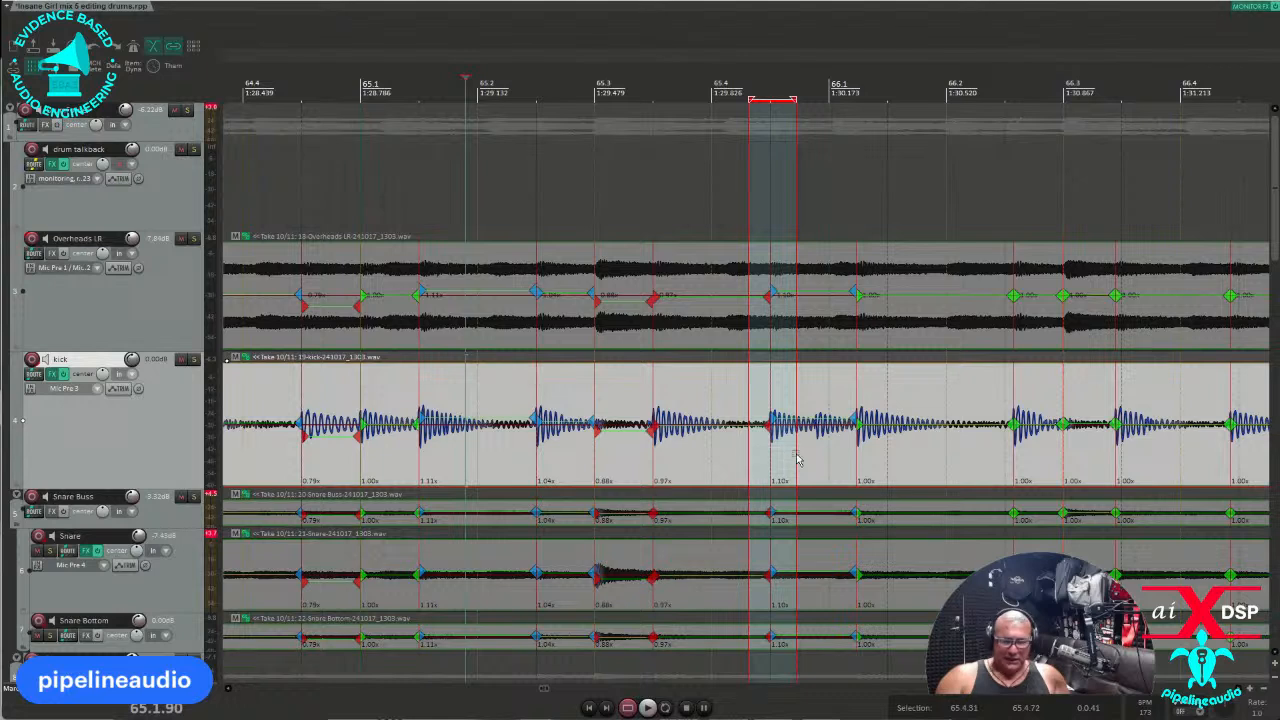
key(Delete)
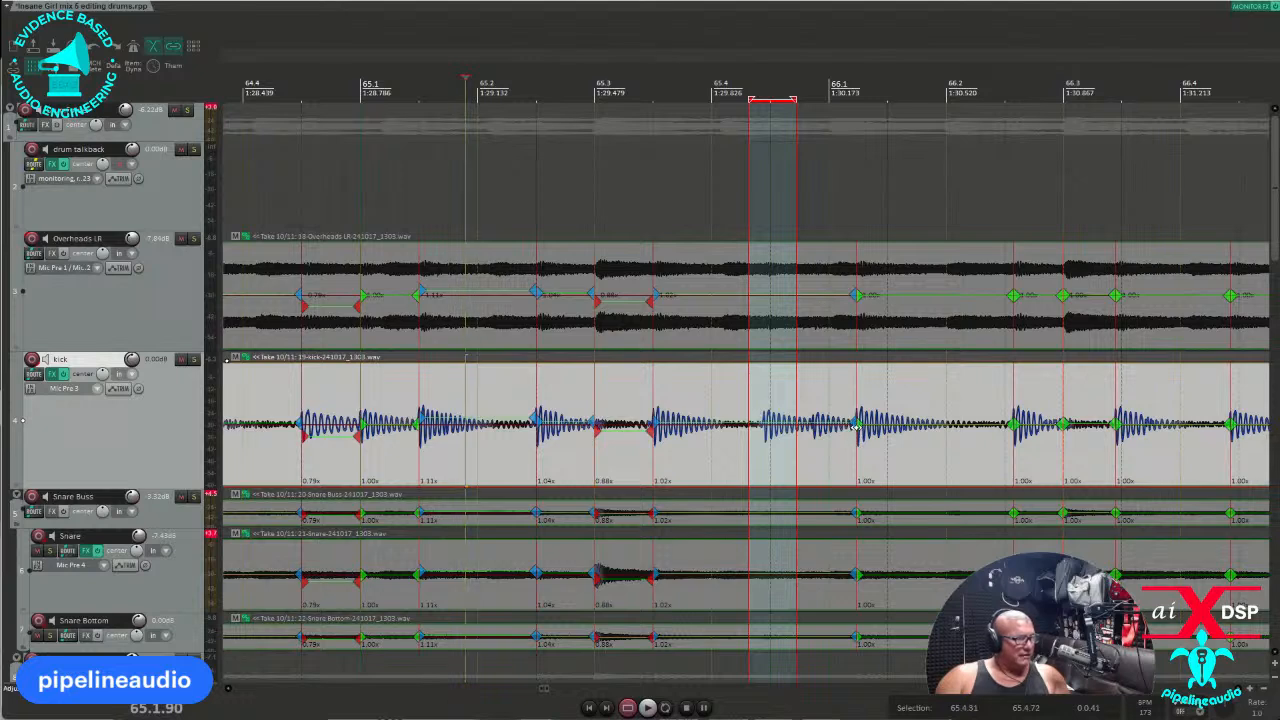
mouse_move(855, 425)
mouse_down()
mouse_move(833, 425)
mouse_move(1063, 457)
mouse_move(1215, 457)
mouse_move(912, 449)
mouse_move(970, 449)
mouse_move(918, 449)
mouse_move(940, 441)
mouse_up()
key(q)
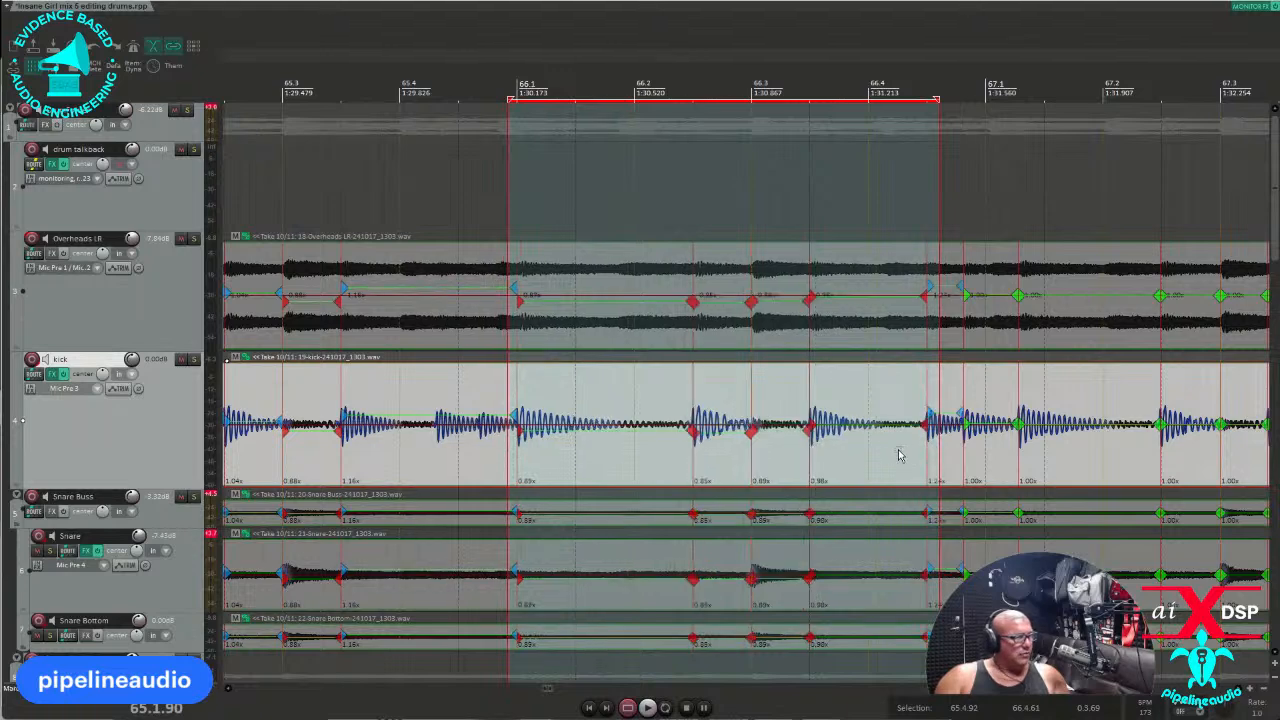
Play the drums from before bar 65 to review the corrected hits around bar 66.
click(581, 402)
scroll(581, 402, down, 1)
scroll(617, 410, up, 3)
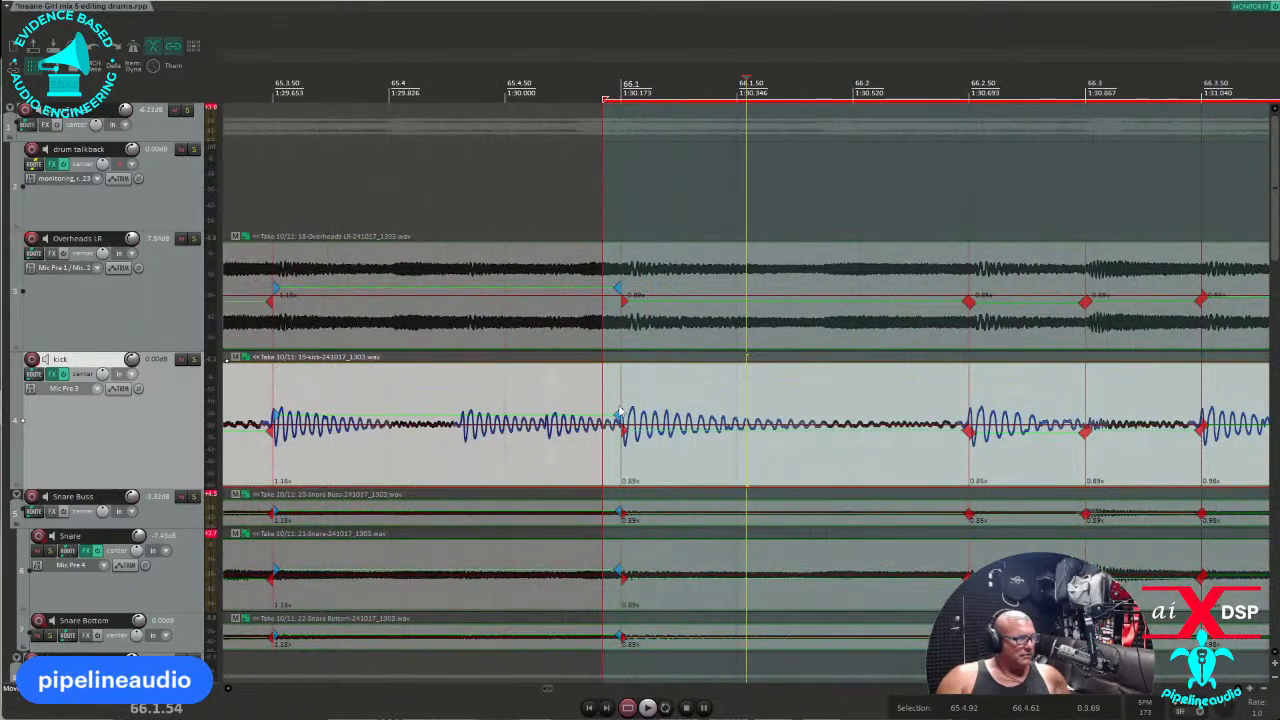
scroll(617, 410, down, 3)
click(423, 482)
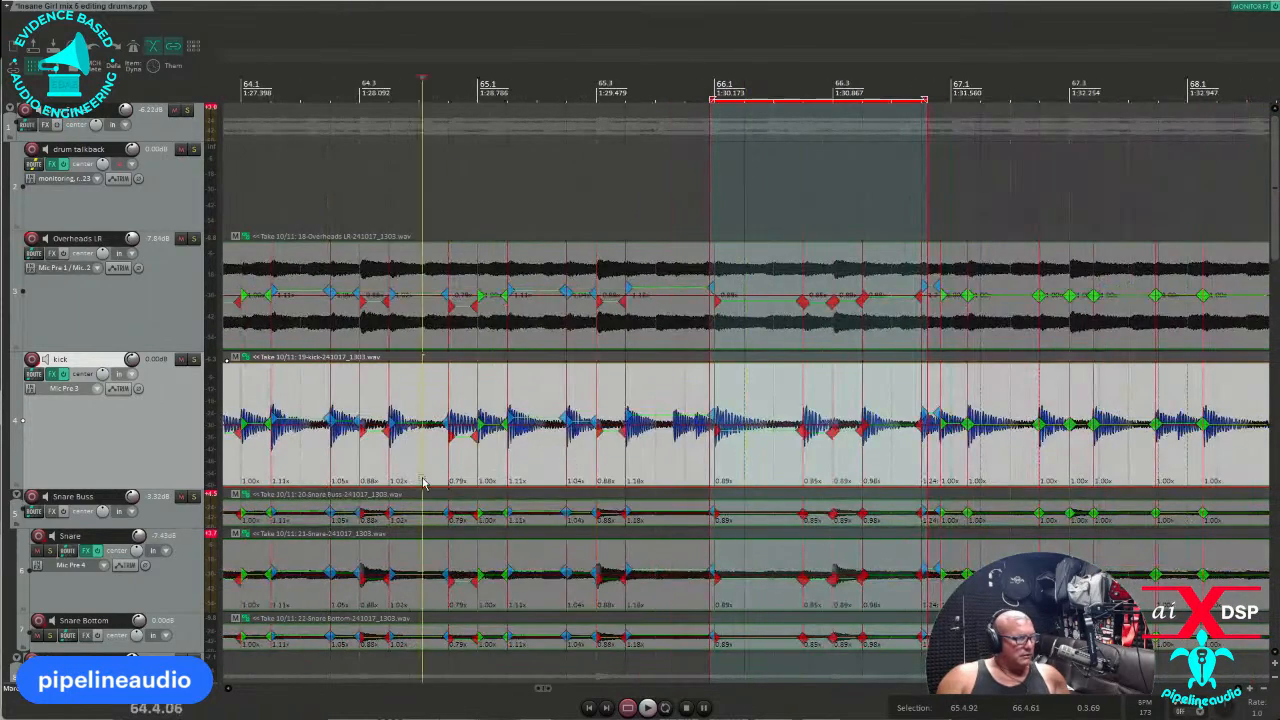
key(space)
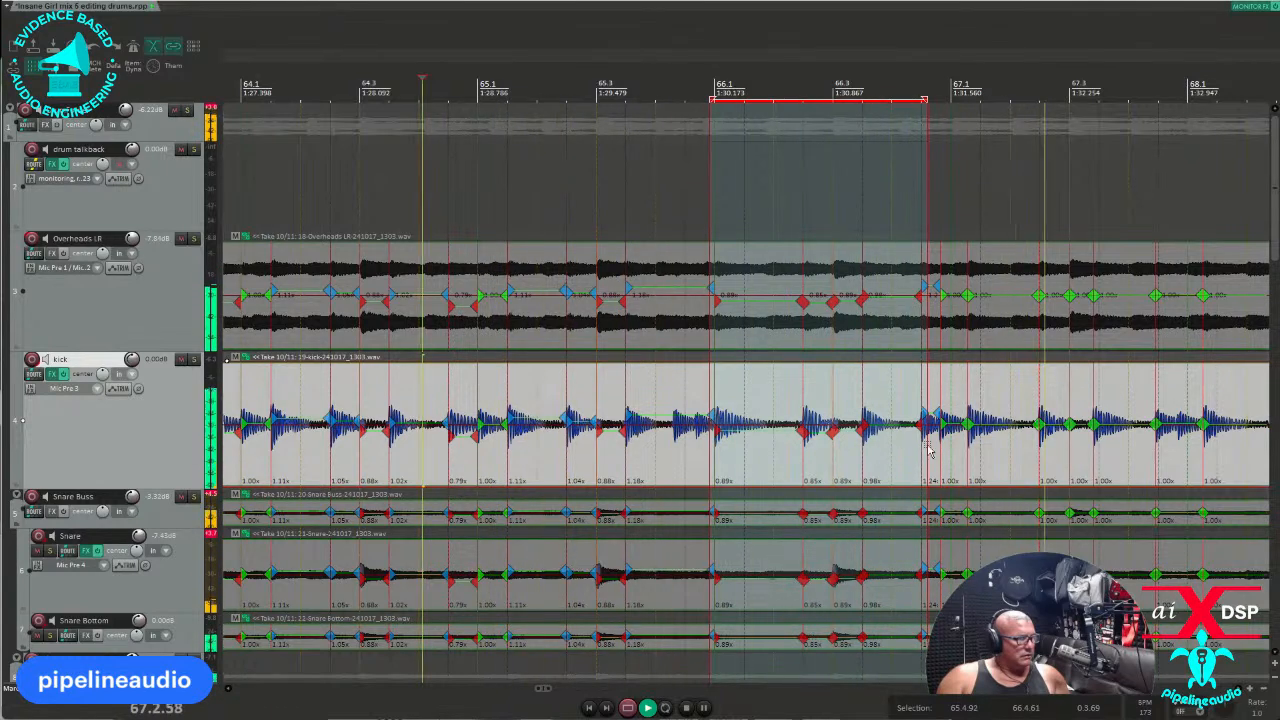
key(space)
key(space)
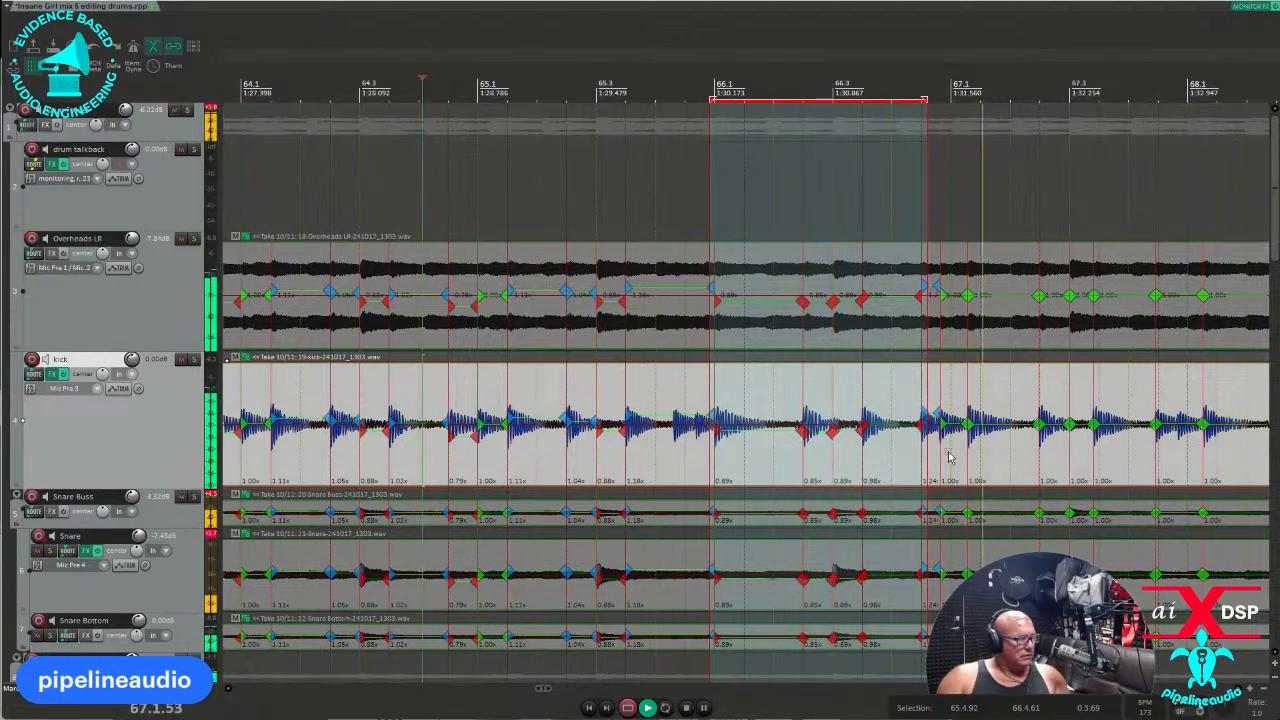
scroll(943, 458, down, 2)
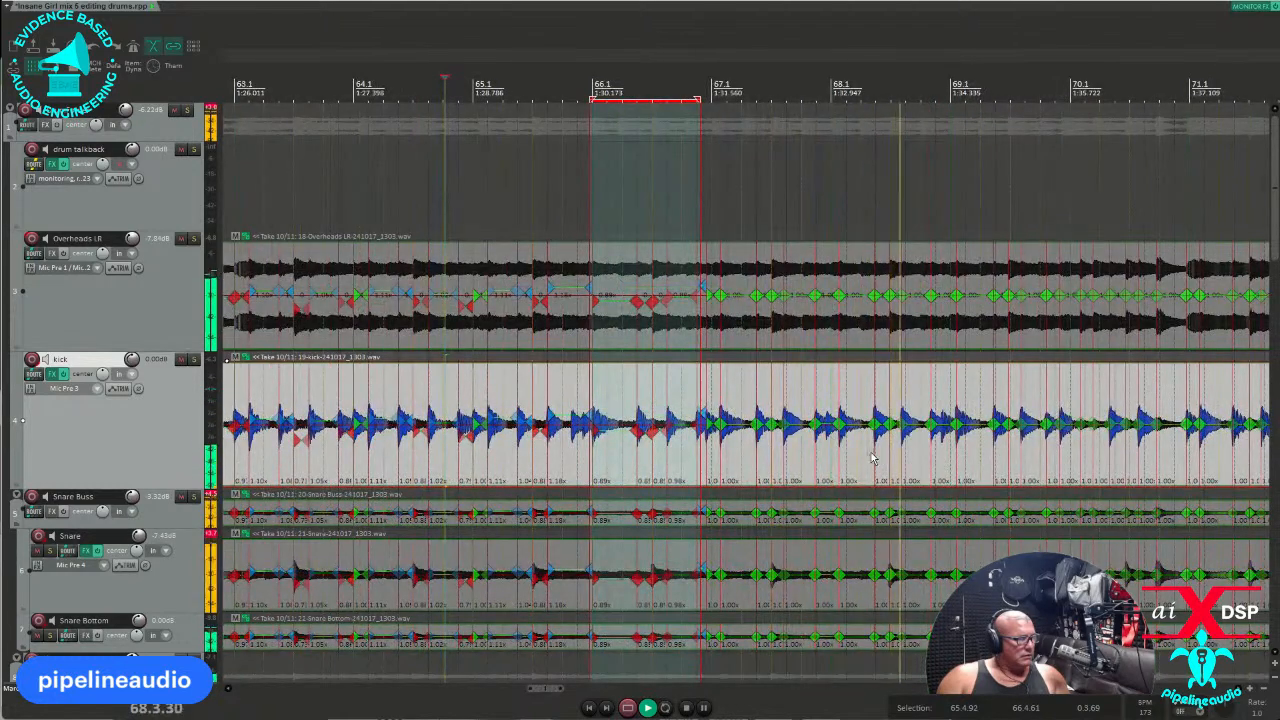
key(space)
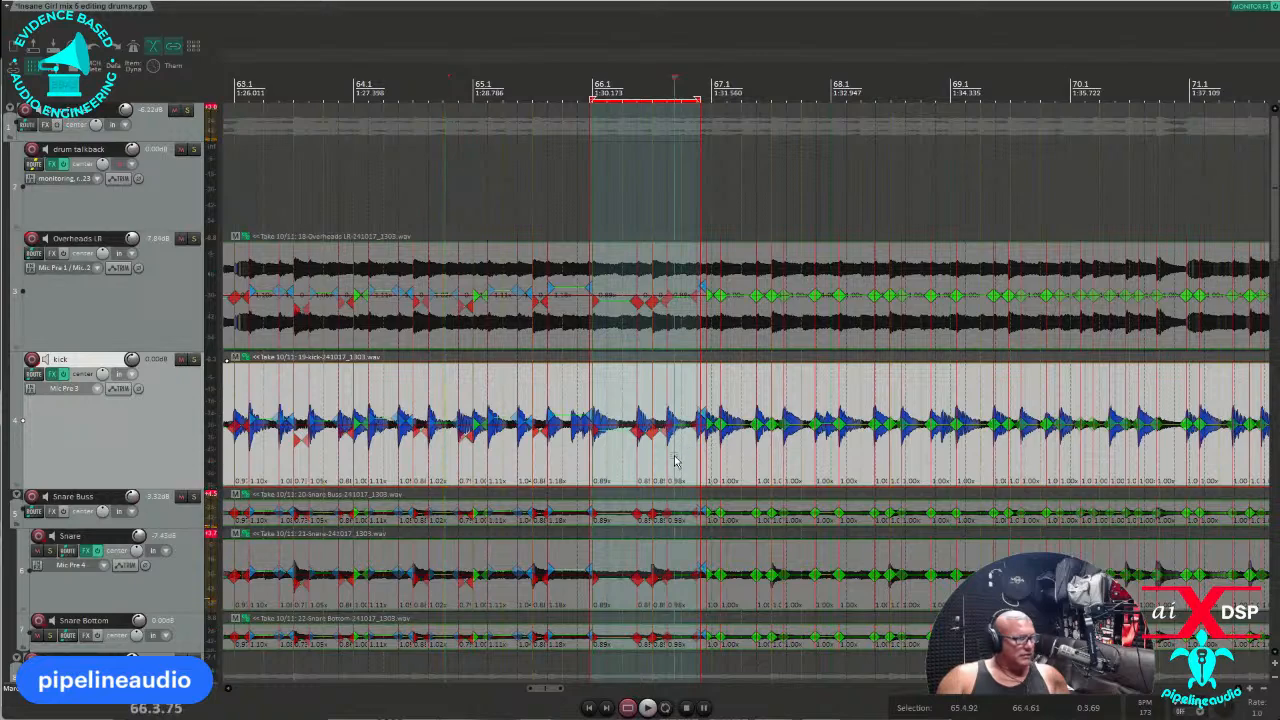
scroll(675, 461, up, 6)
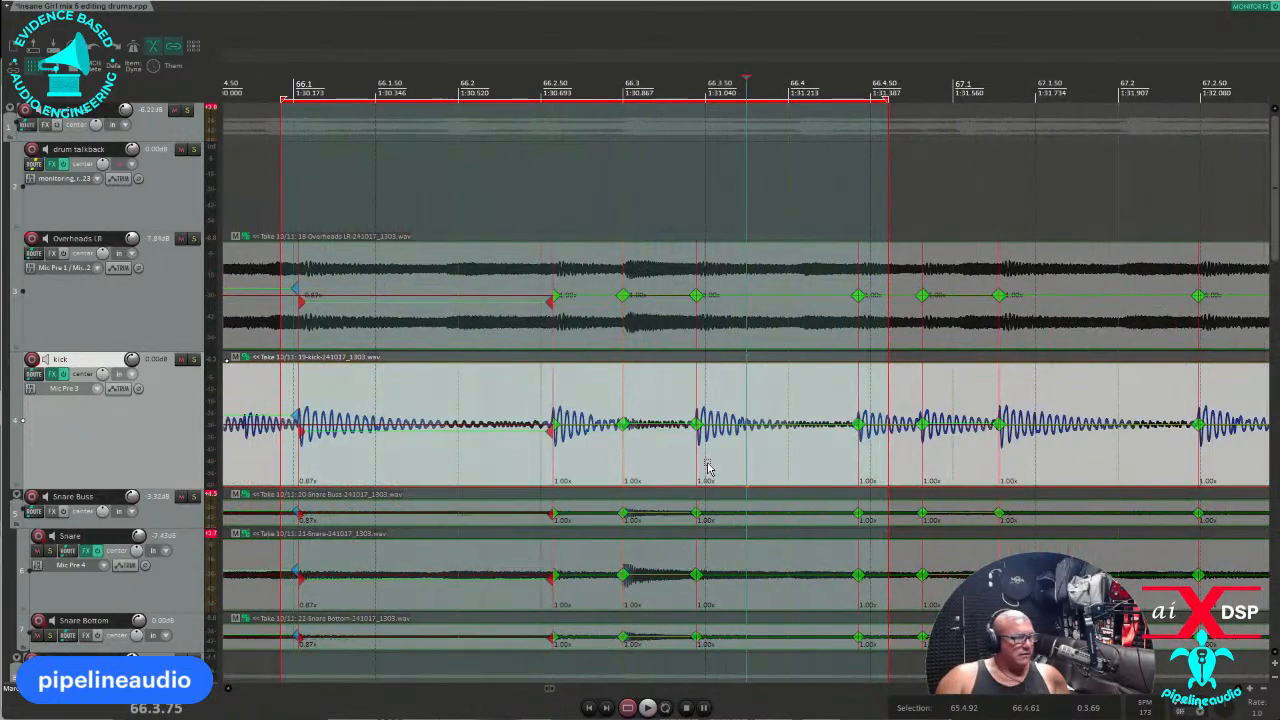
scroll(702, 466, down, 3)
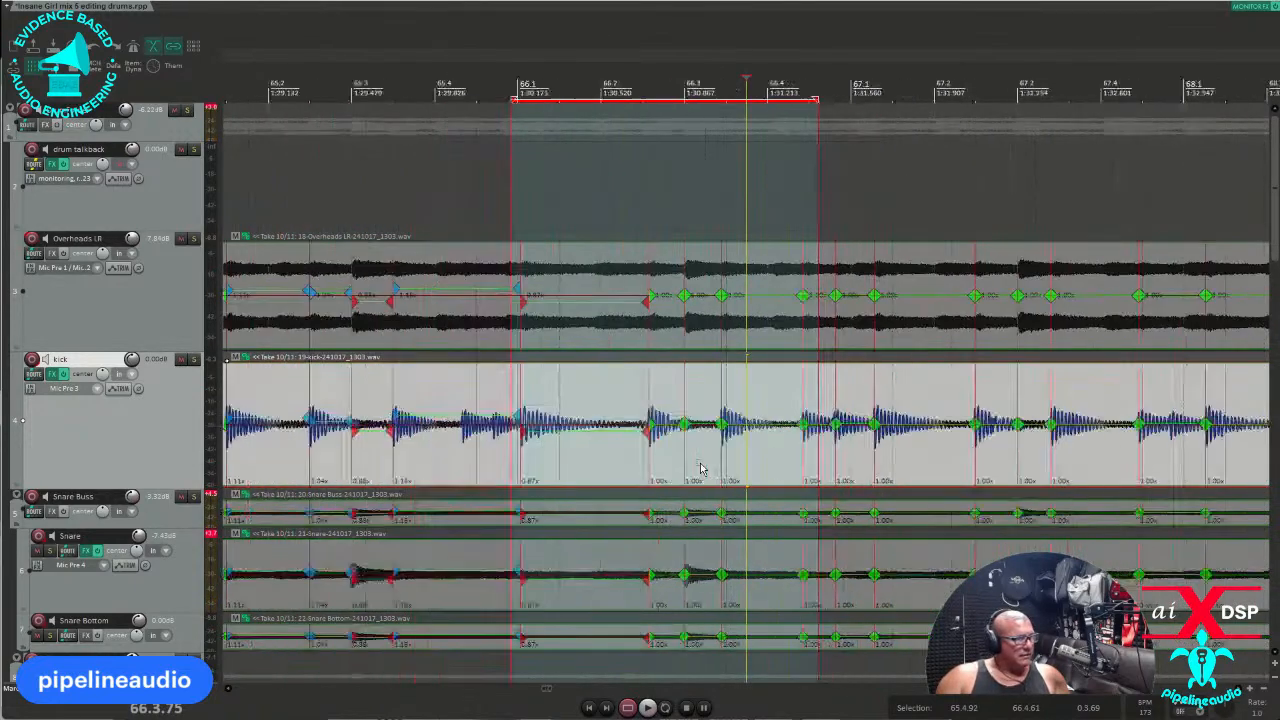
Delete the 0.87x stretch marker at bar 66.1 from all grouped drum tracks.
click(323, 474)
key(space)
drag(492, 462, 547, 466)
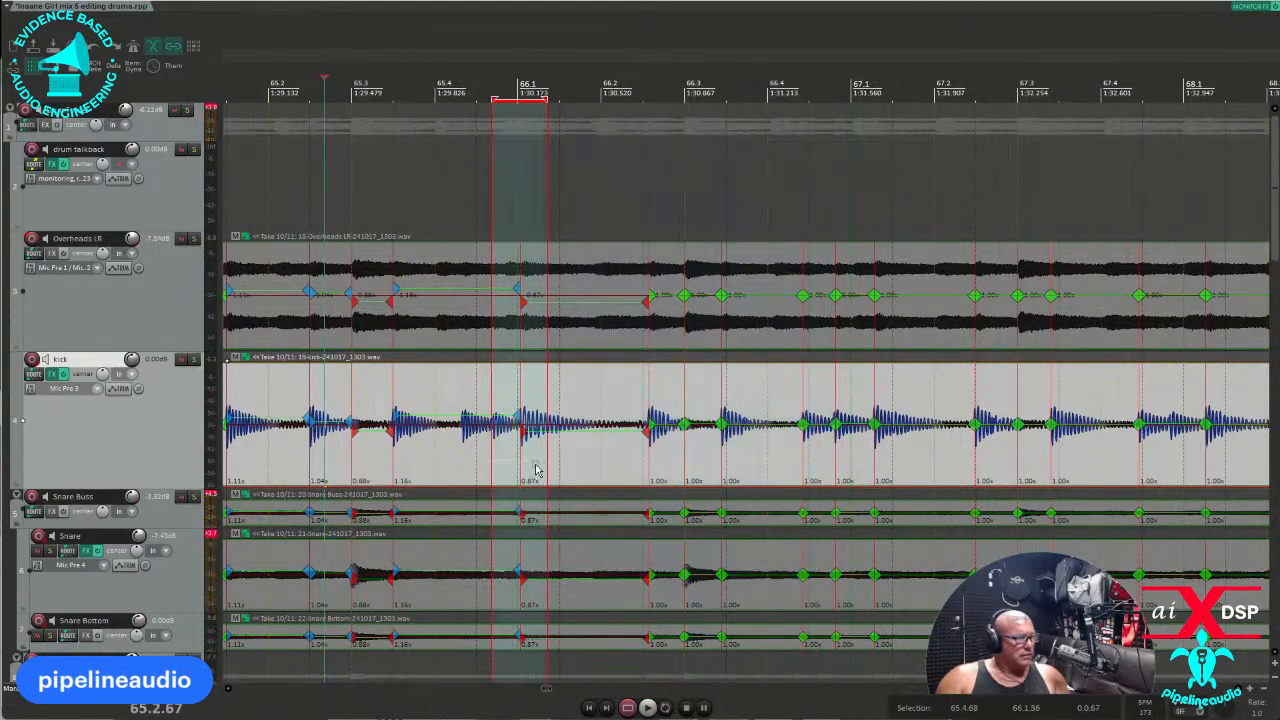
key(Delete)
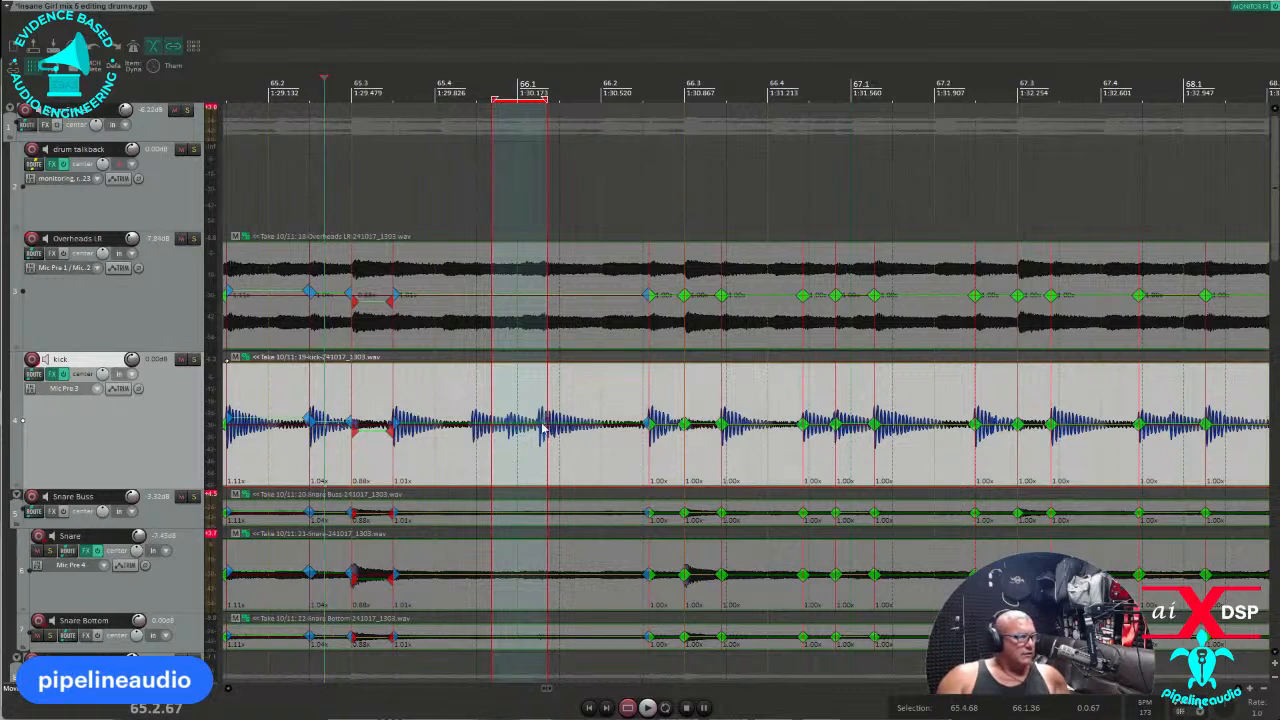
click(938, 465)
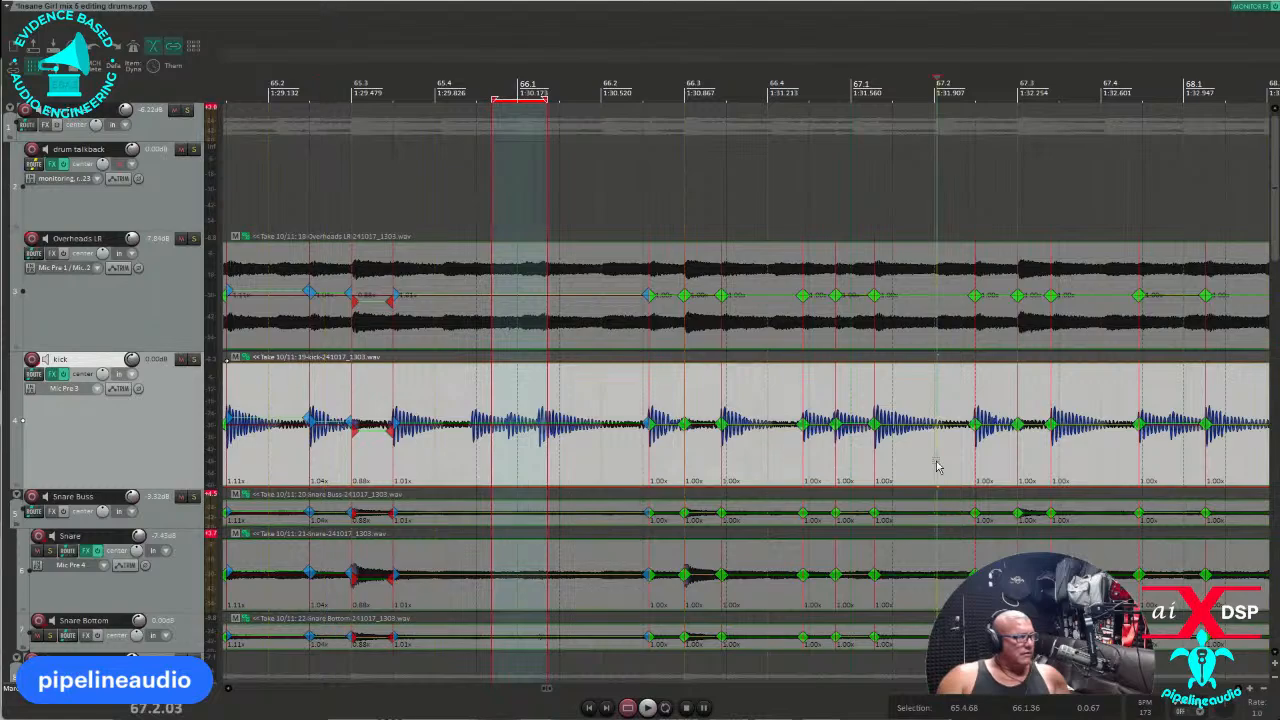
scroll(908, 463, up, 2)
scroll(894, 466, down, 2)
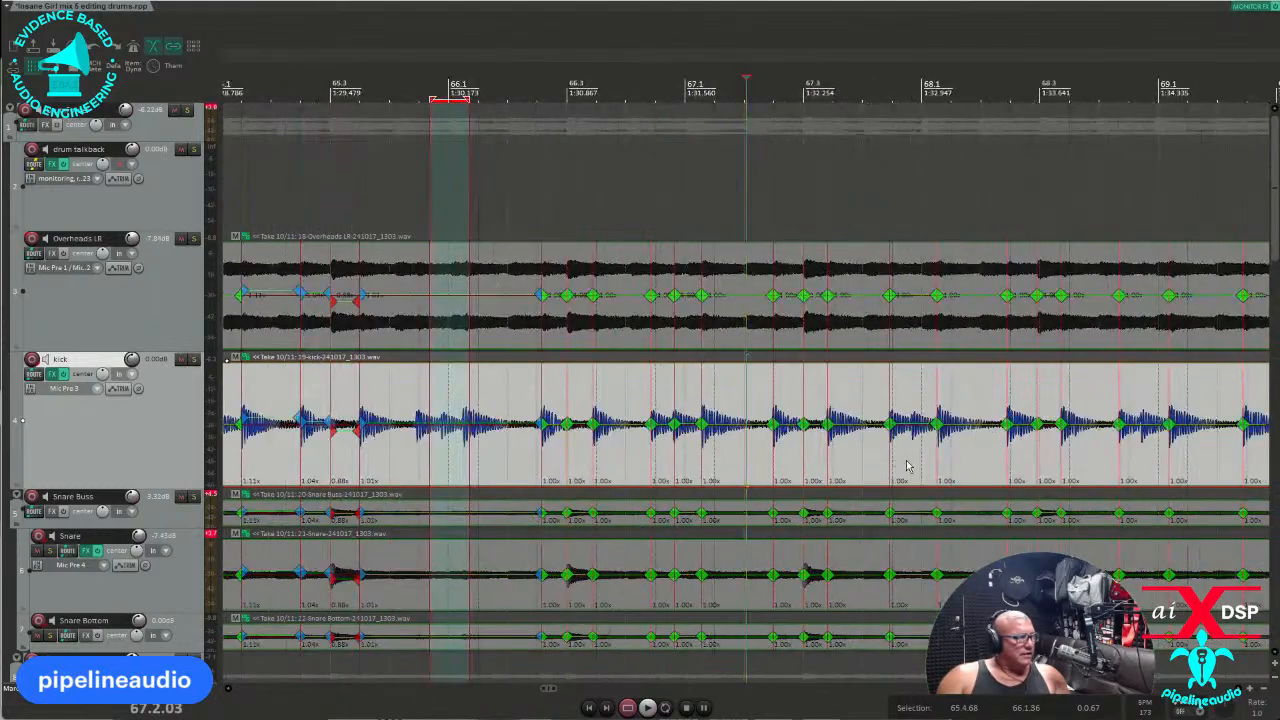
scroll(883, 470, down, 6)
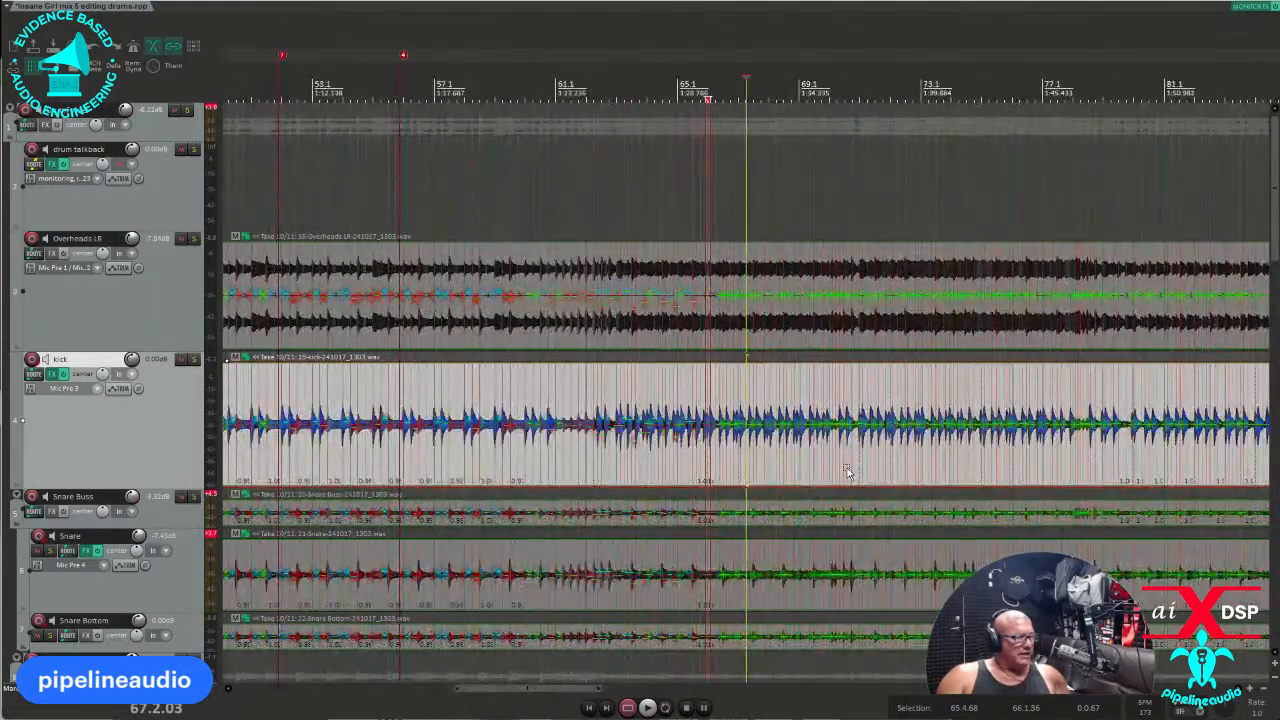
click(848, 471)
scroll(840, 472, up, 4)
key(space)
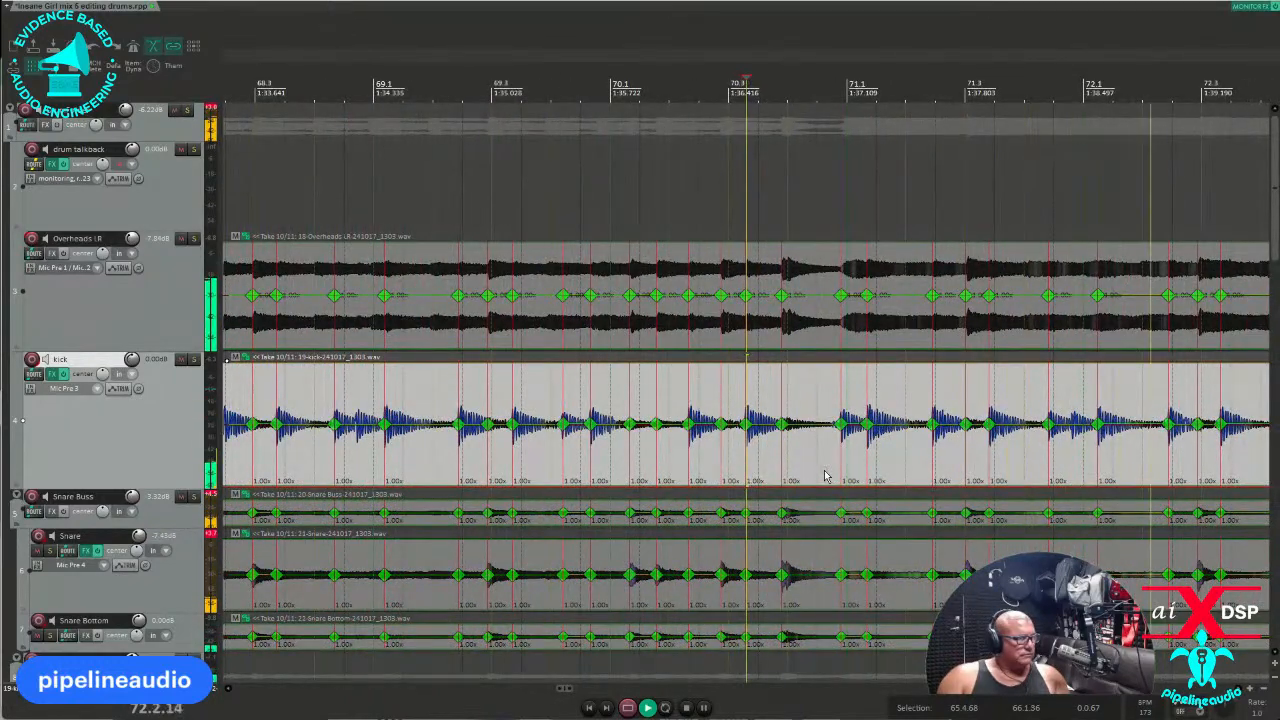
key(space)
key(space)
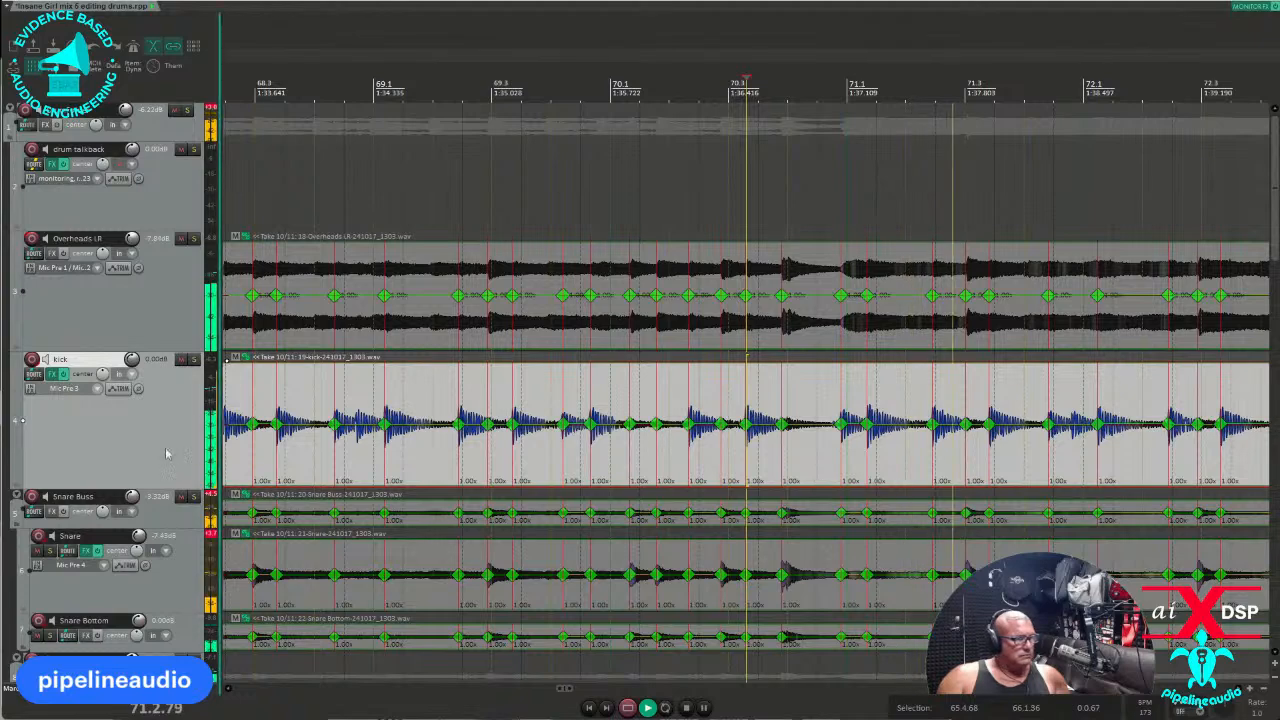
key(space)
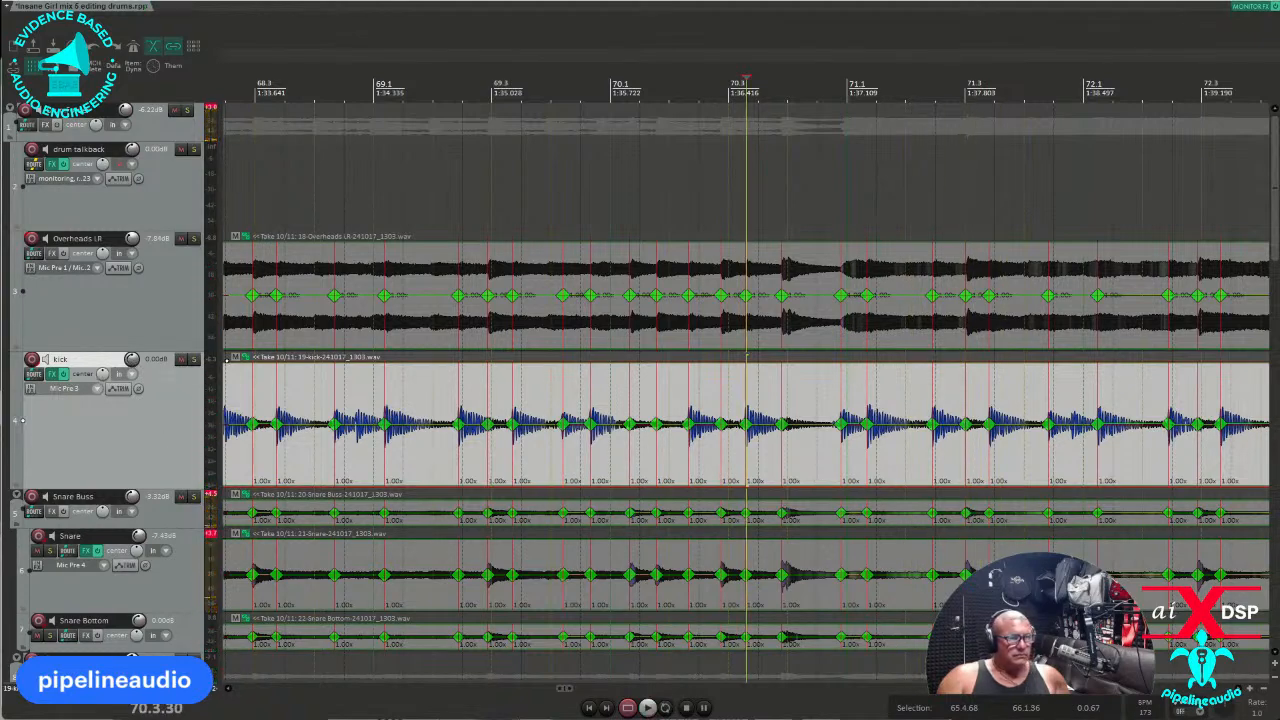
key(space)
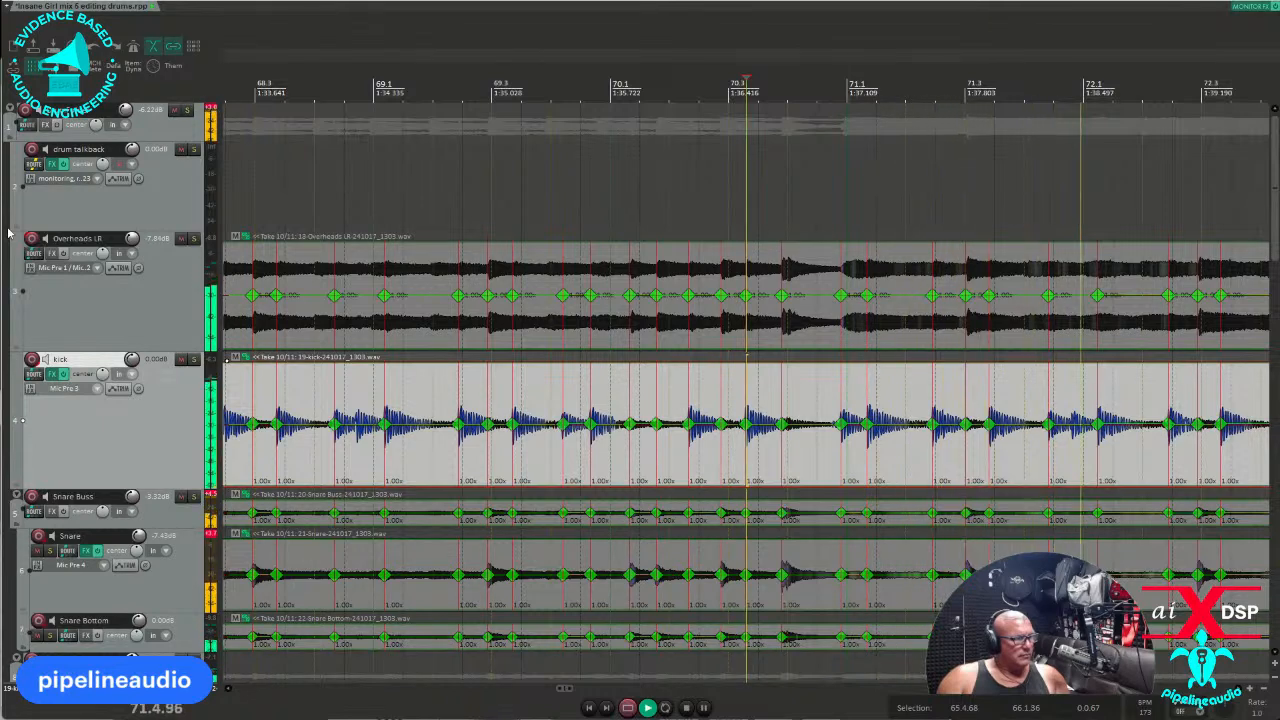
click(781, 458)
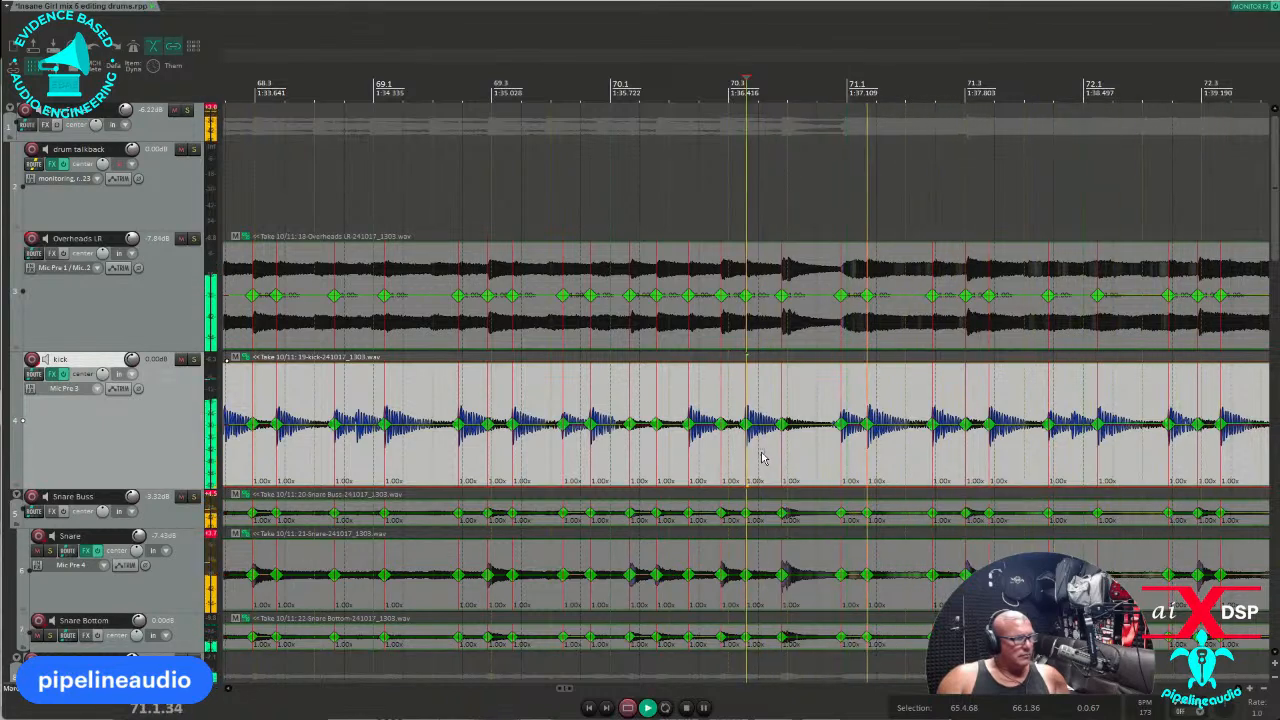
key(space)
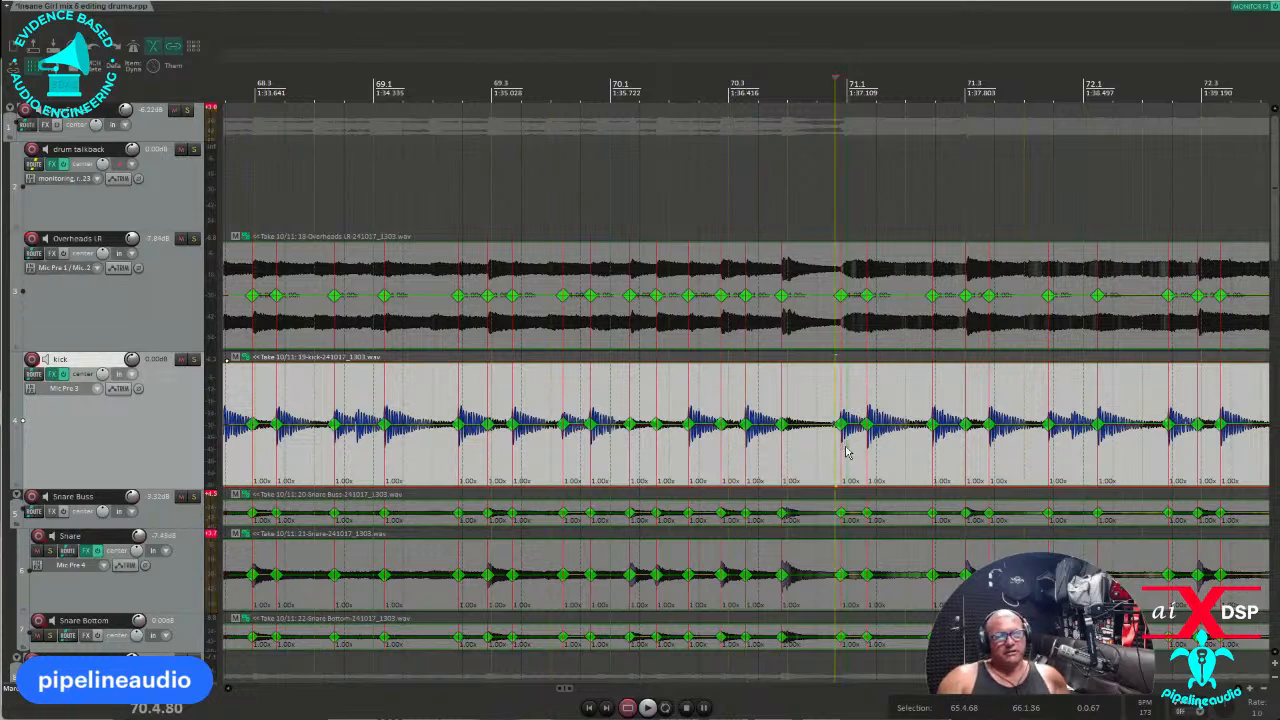
key(space)
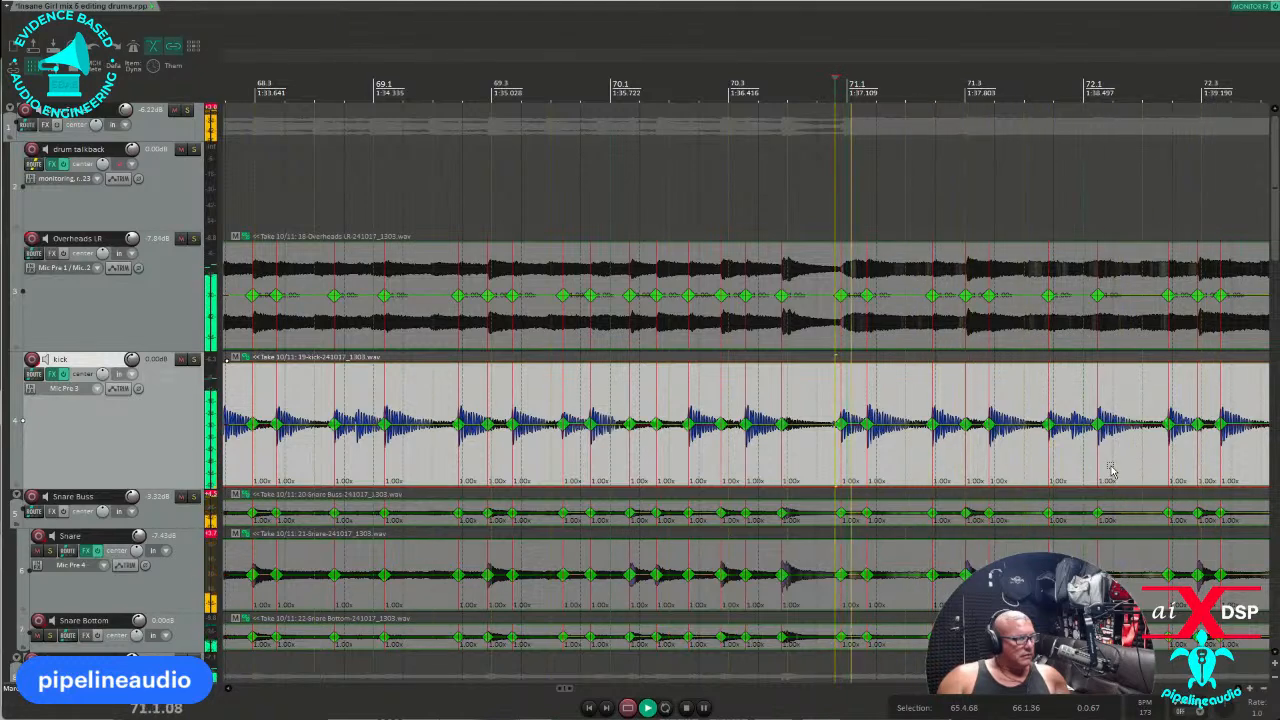
scroll(1100, 472, up, 4)
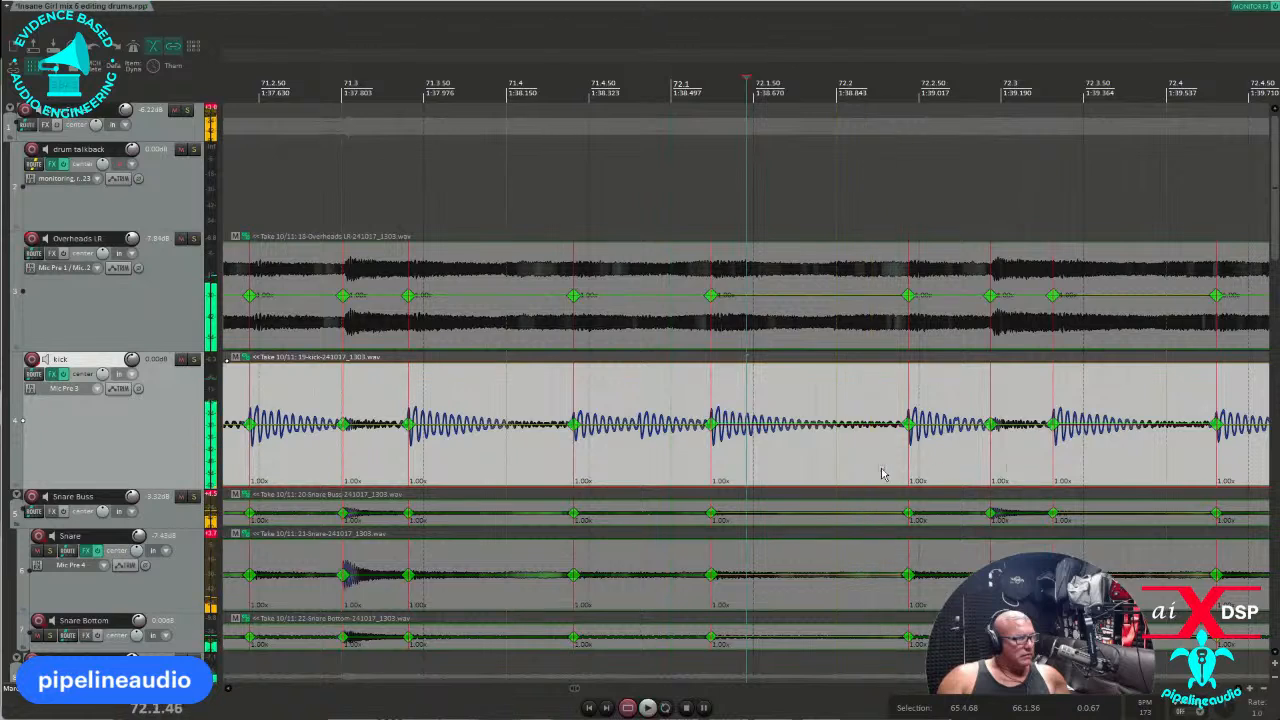
click(244, 462)
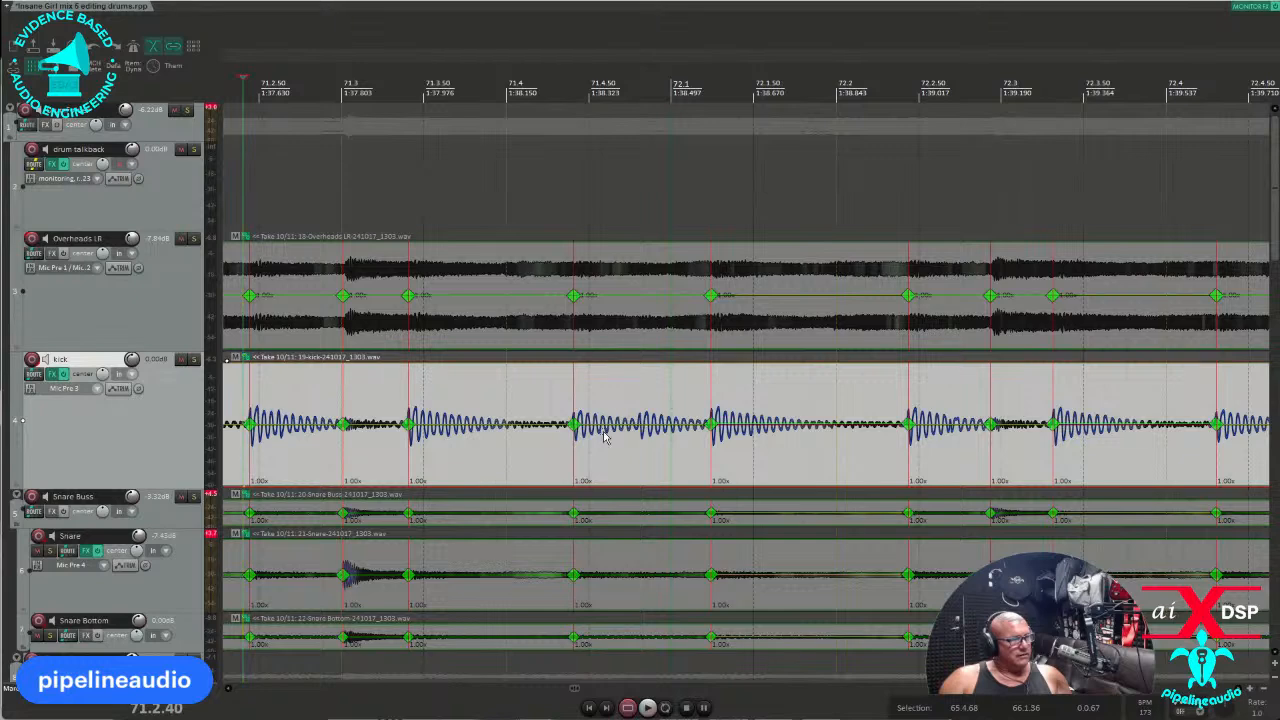
scroll(560, 445, down, 8)
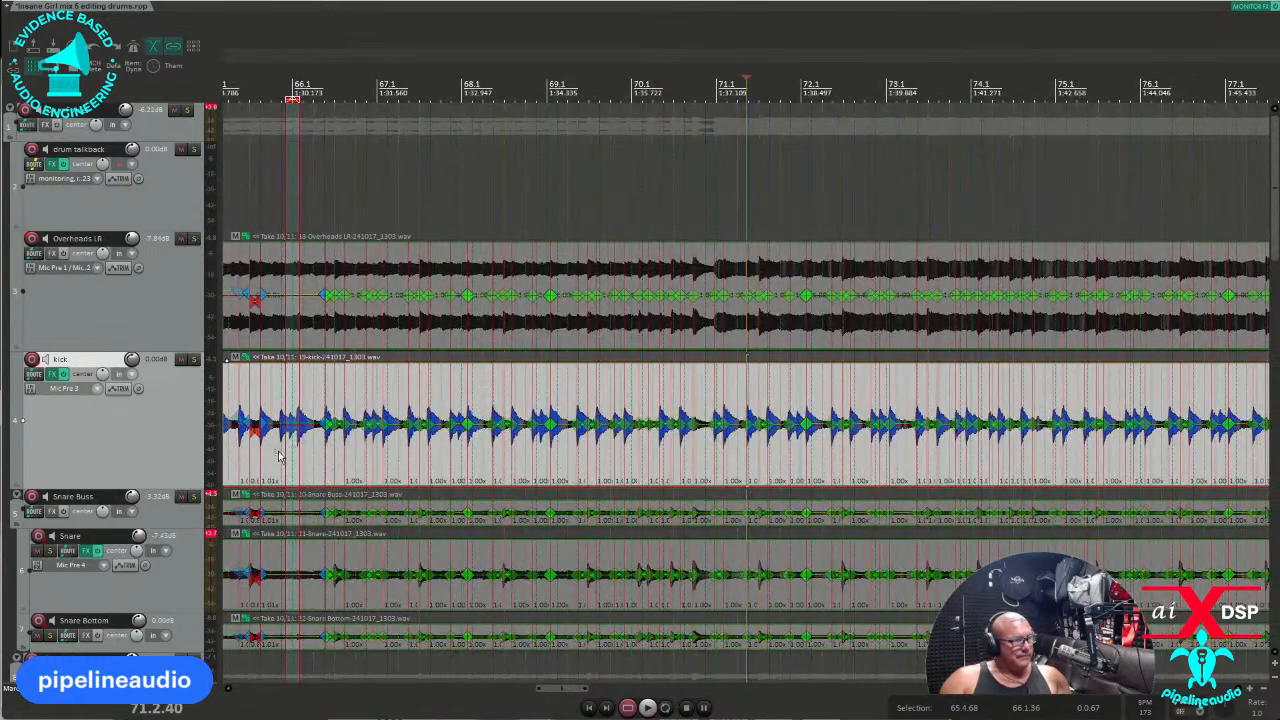
Audition the drums from bars 65.2, 65 and 62 to locate the unmarked kick hit.
click(317, 454)
scroll(317, 454, up, 5)
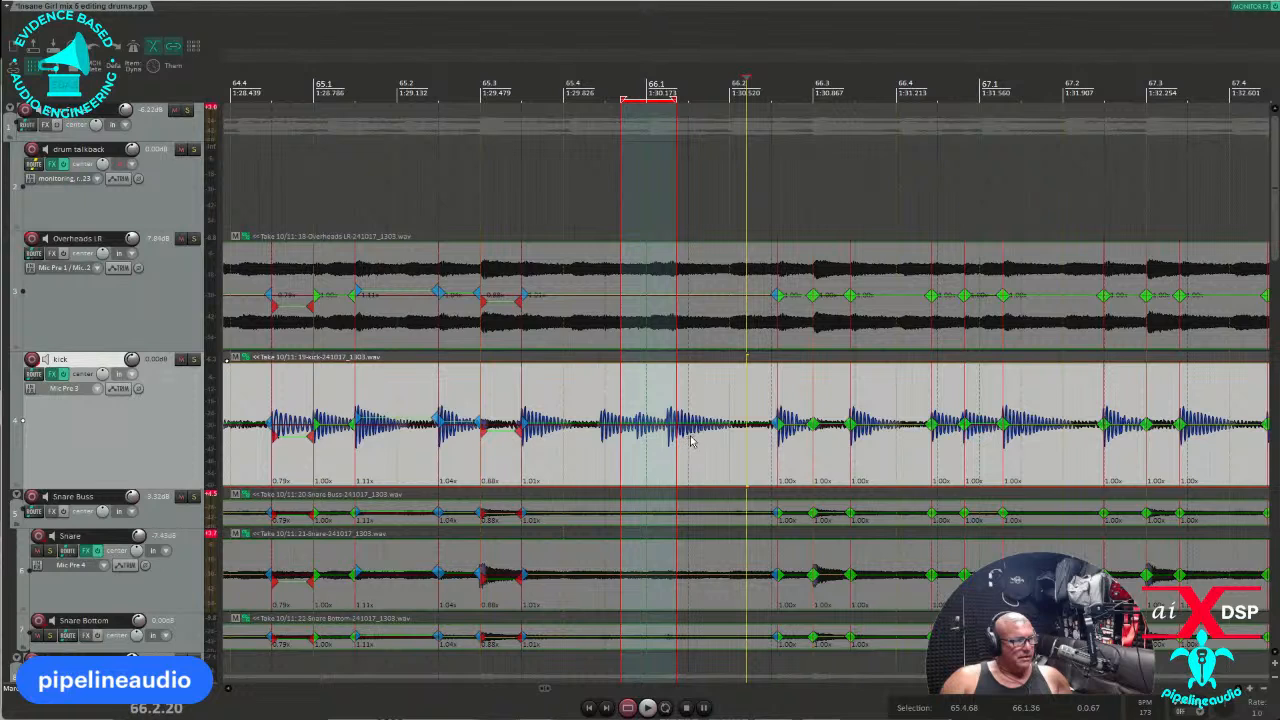
click(407, 454)
key(space)
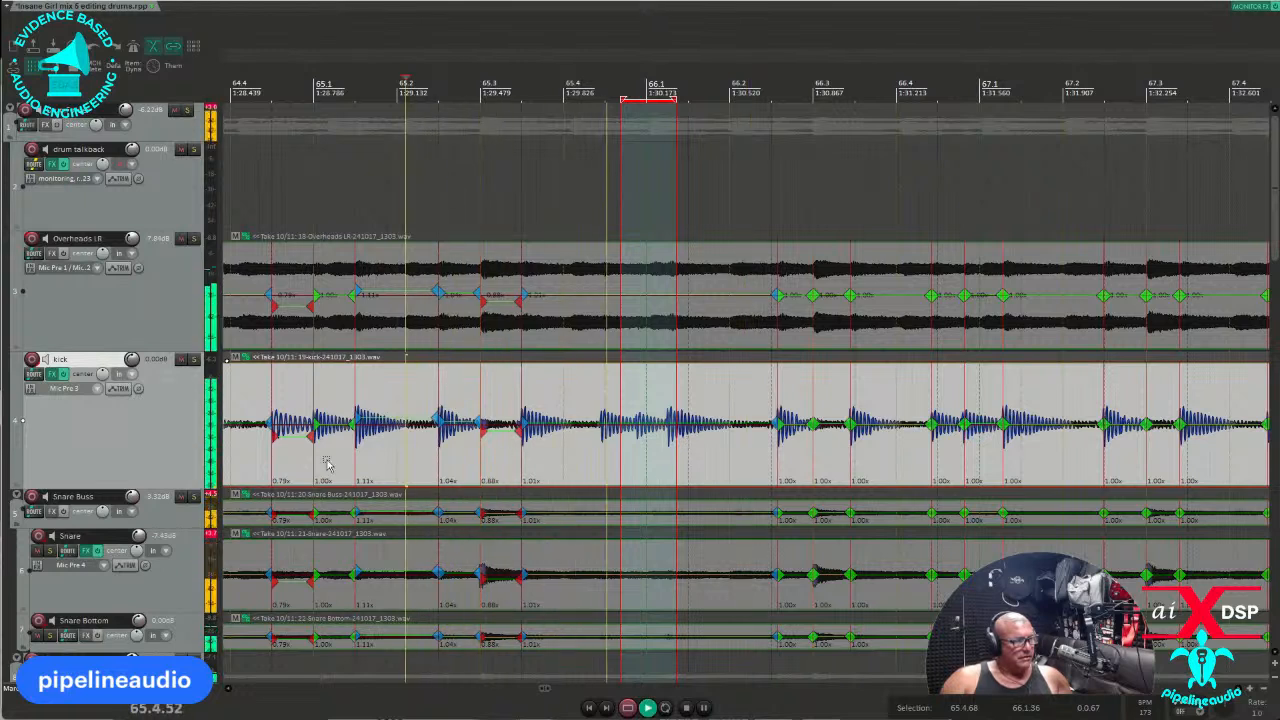
key(space)
click(256, 461)
key(space)
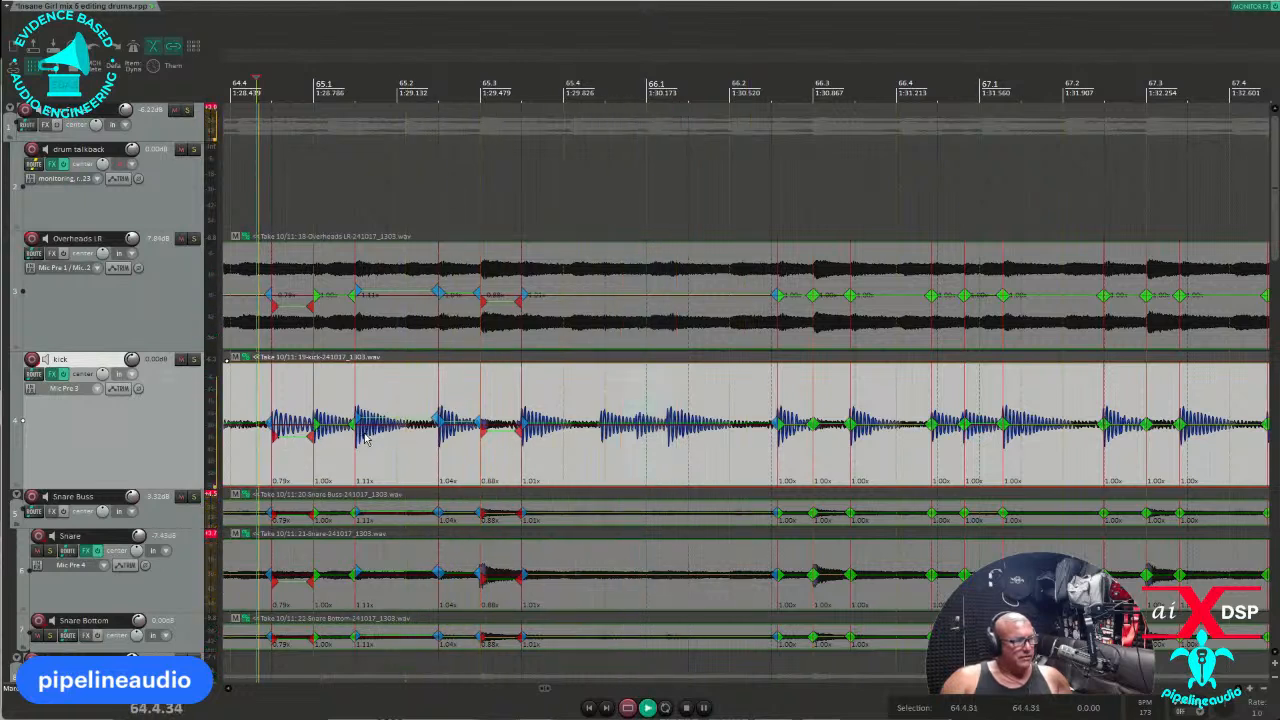
scroll(405, 437, down, 2)
scroll(715, 458, down, 2)
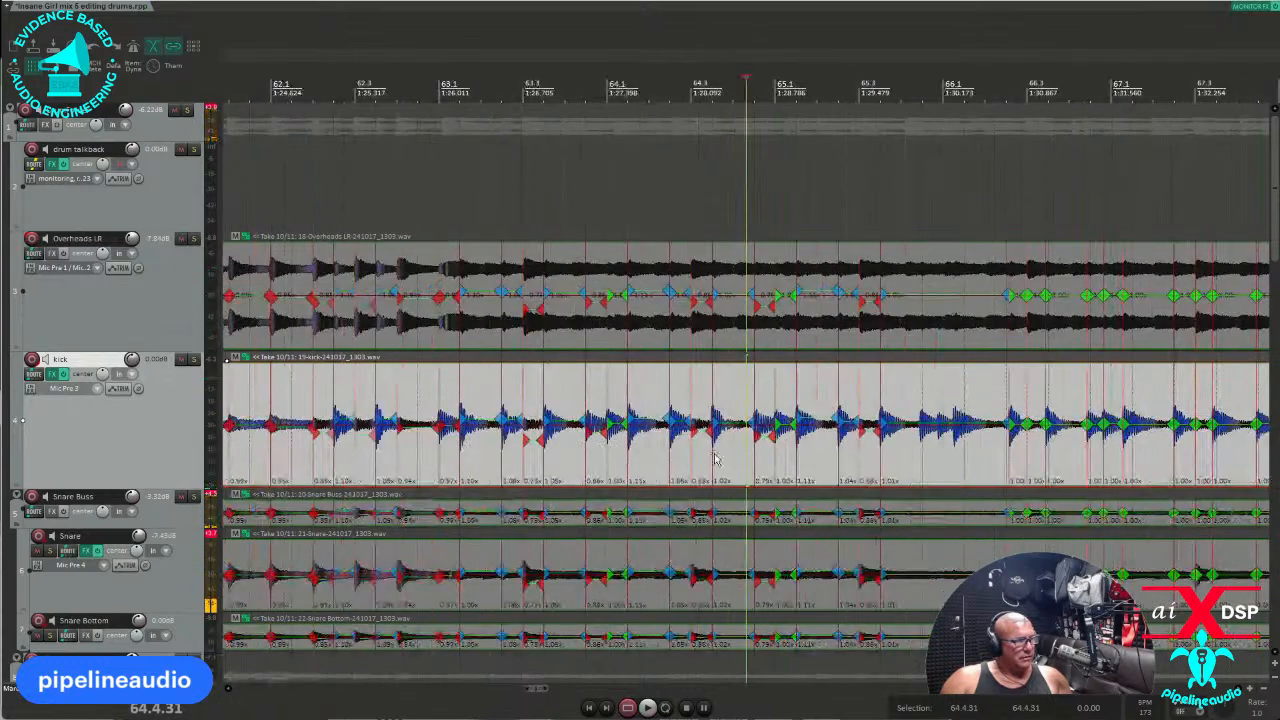
click(327, 451)
key(space)
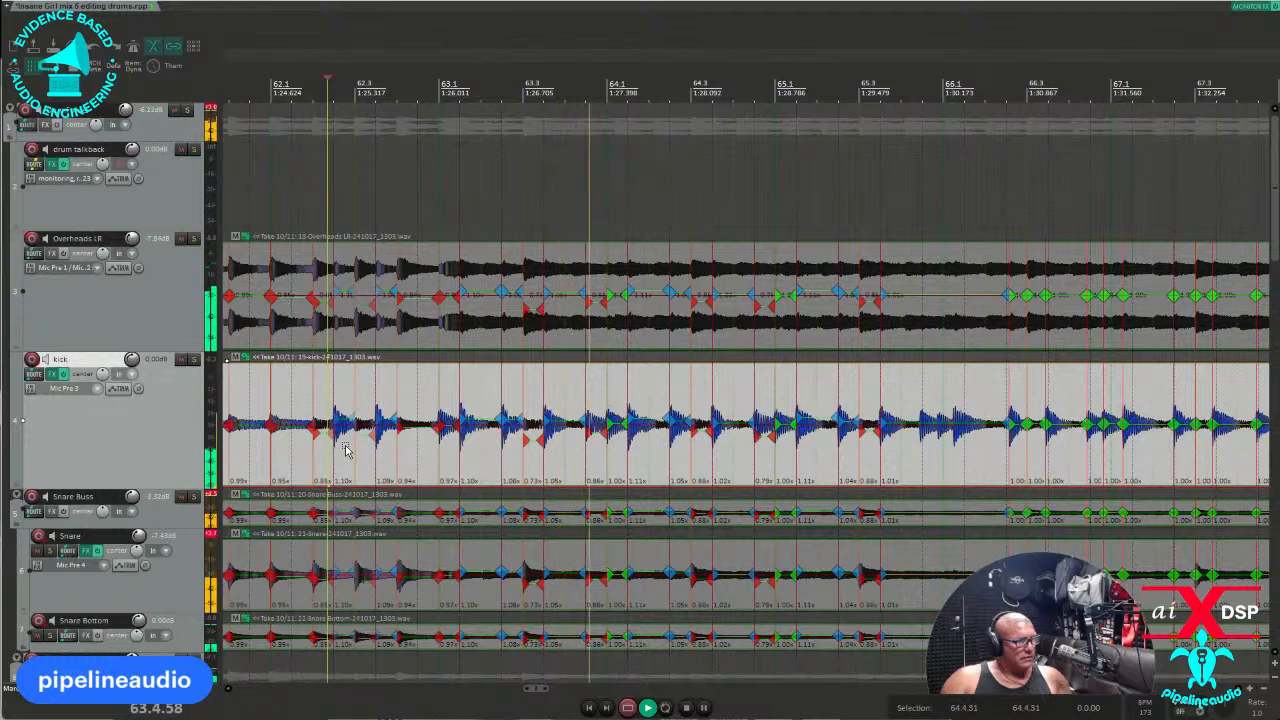
key(space)
key(space)
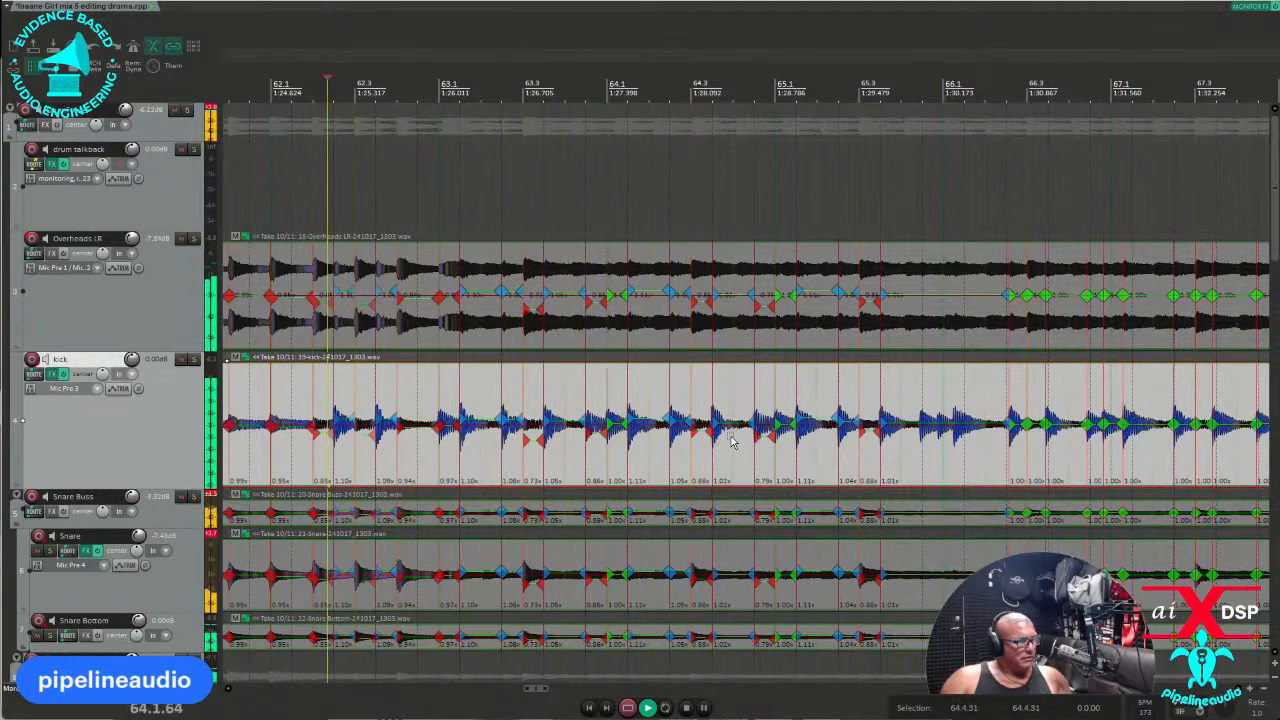
key(space)
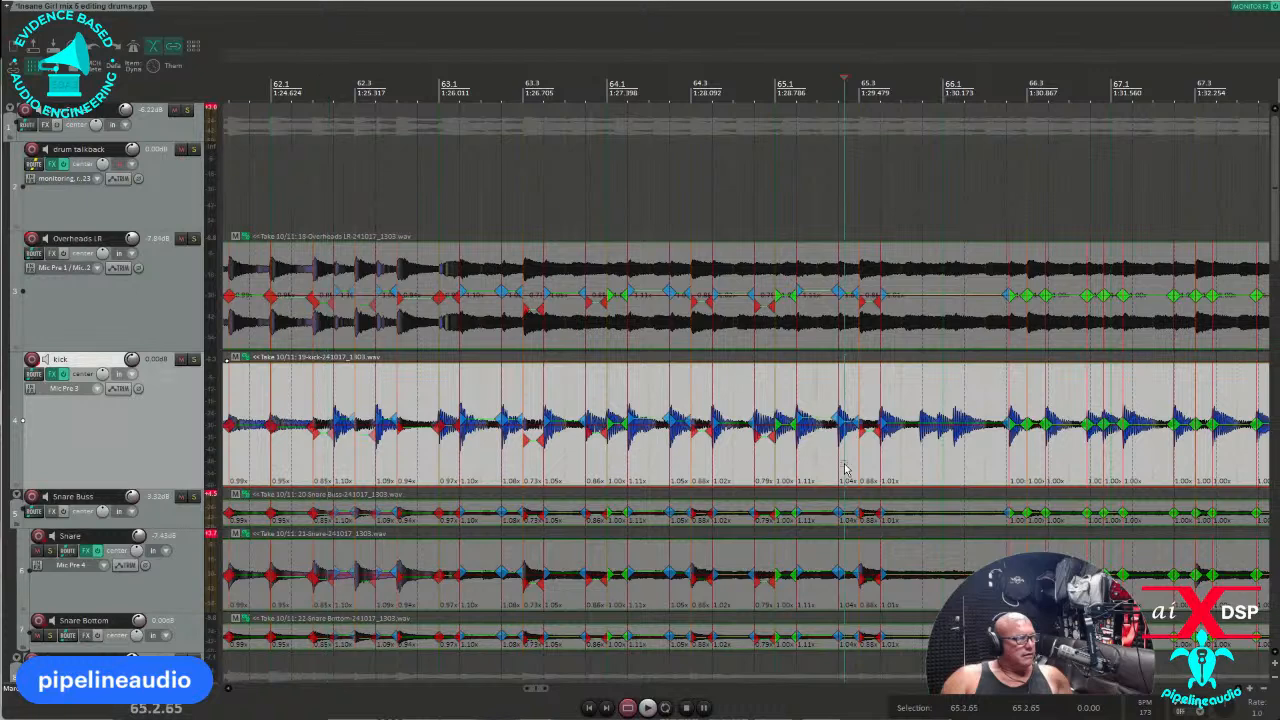
Replay from bar 65.2, jump to the next kick transient, and add stretch markers on all drums.
click(995, 473)
scroll(933, 473, up, 2)
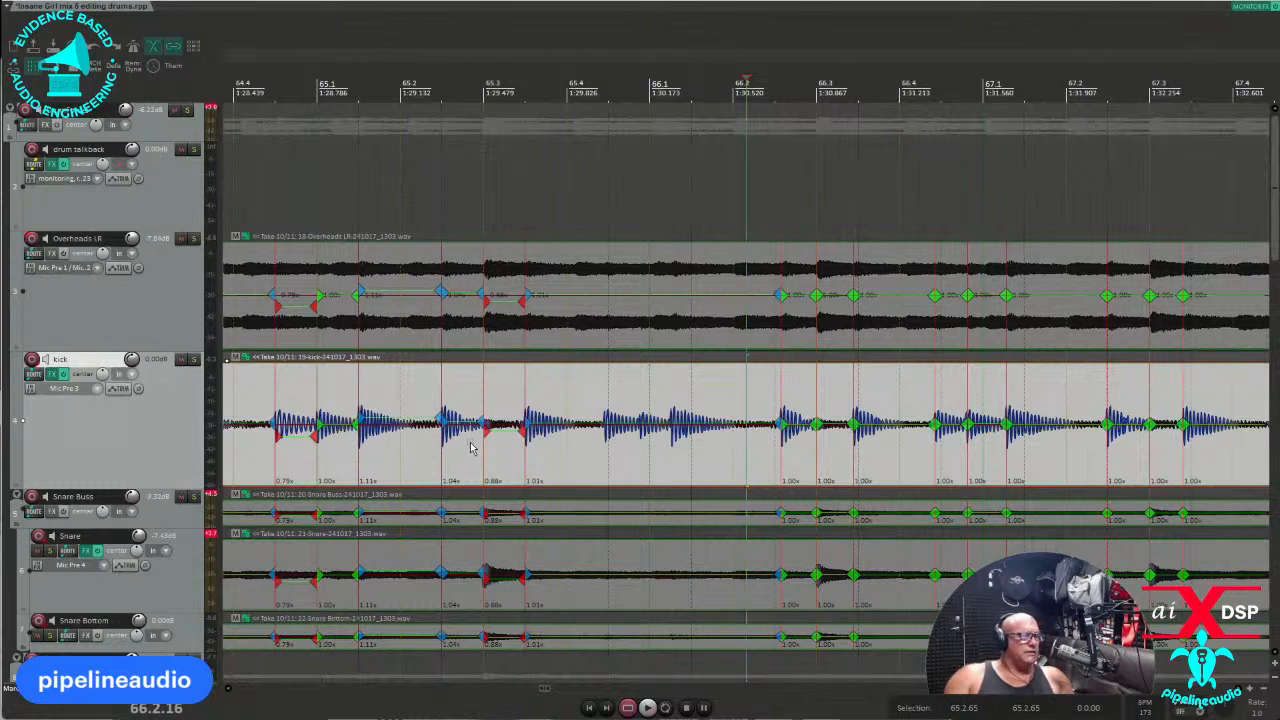
click(411, 468)
key(space)
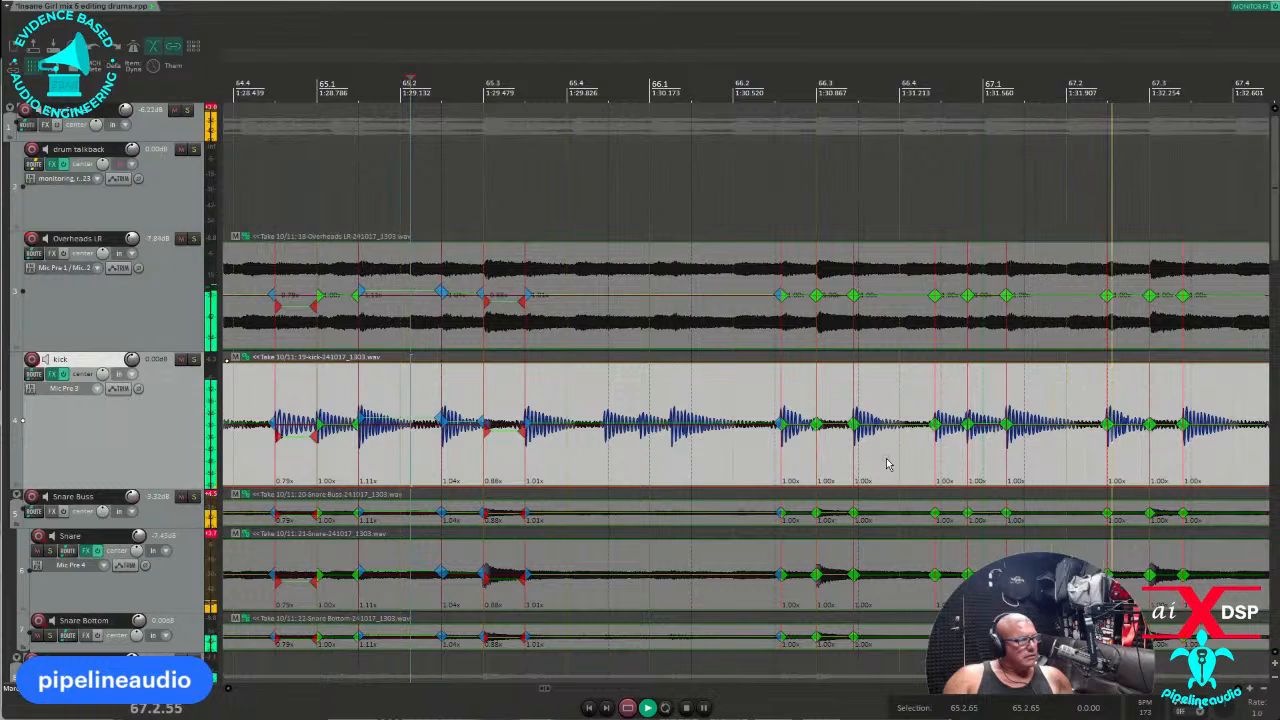
key(space)
key(space)
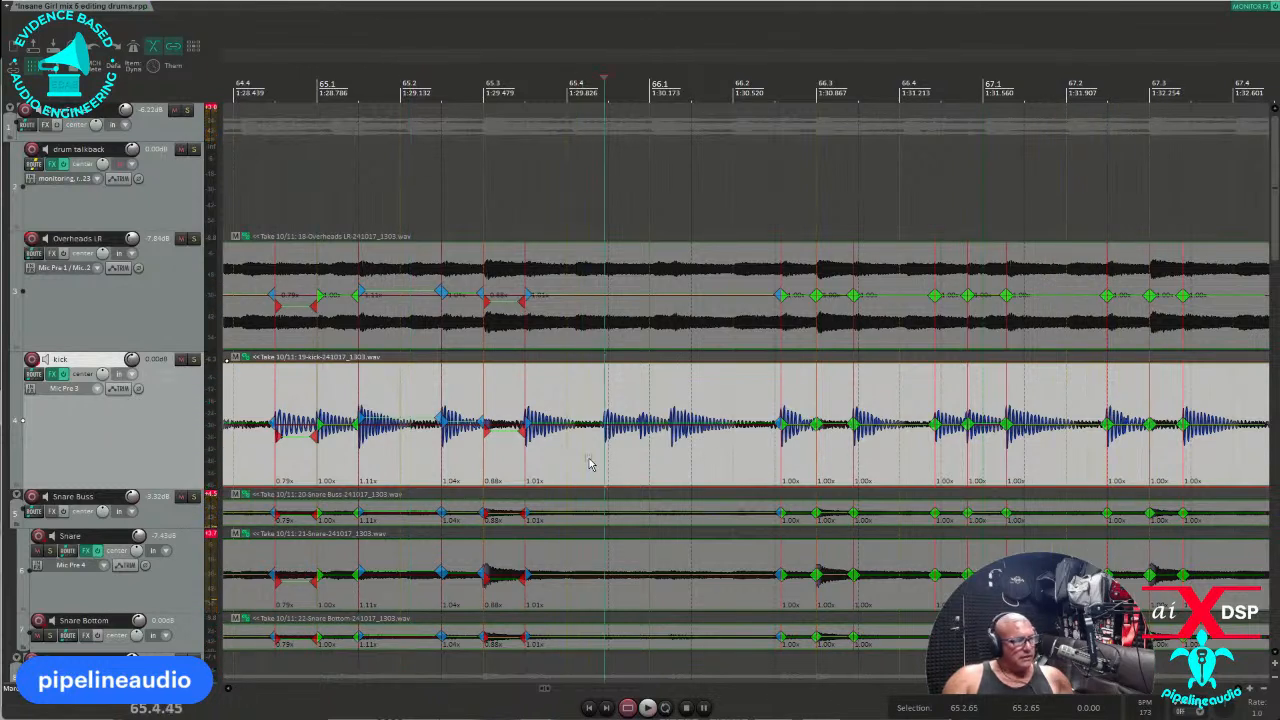
key(Tab)
key(shift+w)
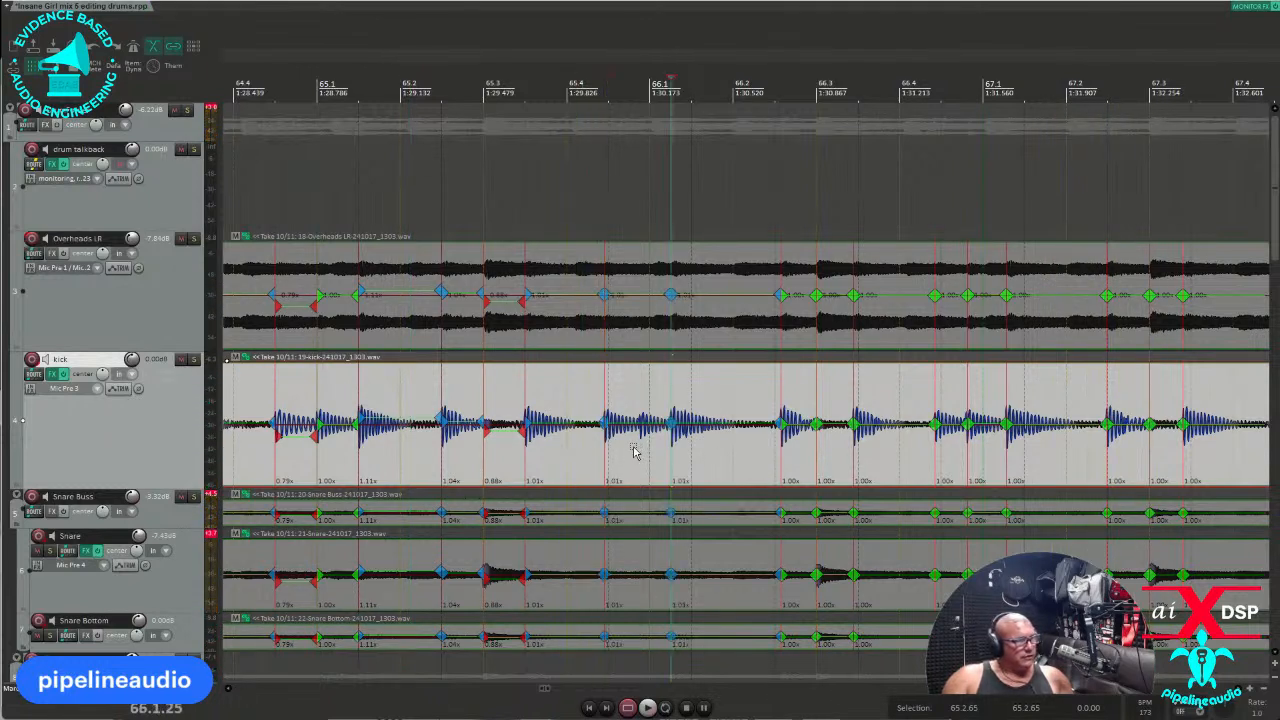
Add stretch markers at the missed kick hit and quantize bars 65.4–66.4 to grid.
click(641, 447)
key(shift+w)
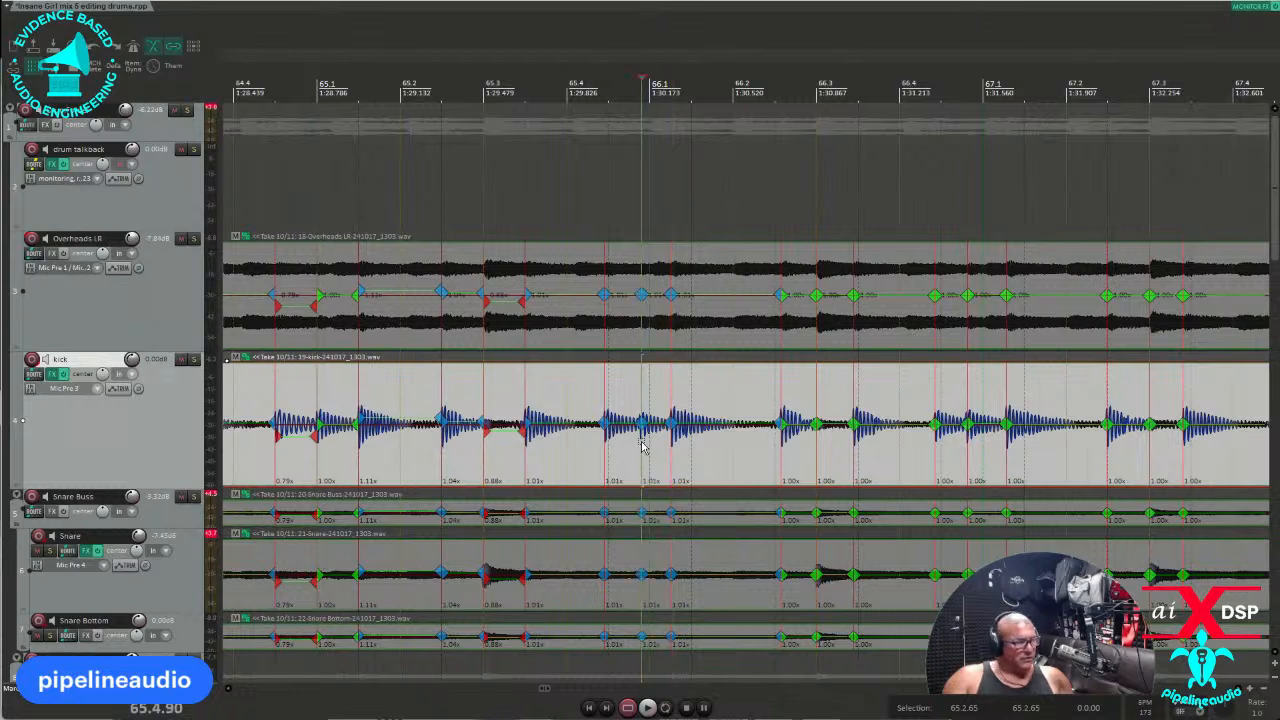
drag(576, 455, 953, 474)
key(q)
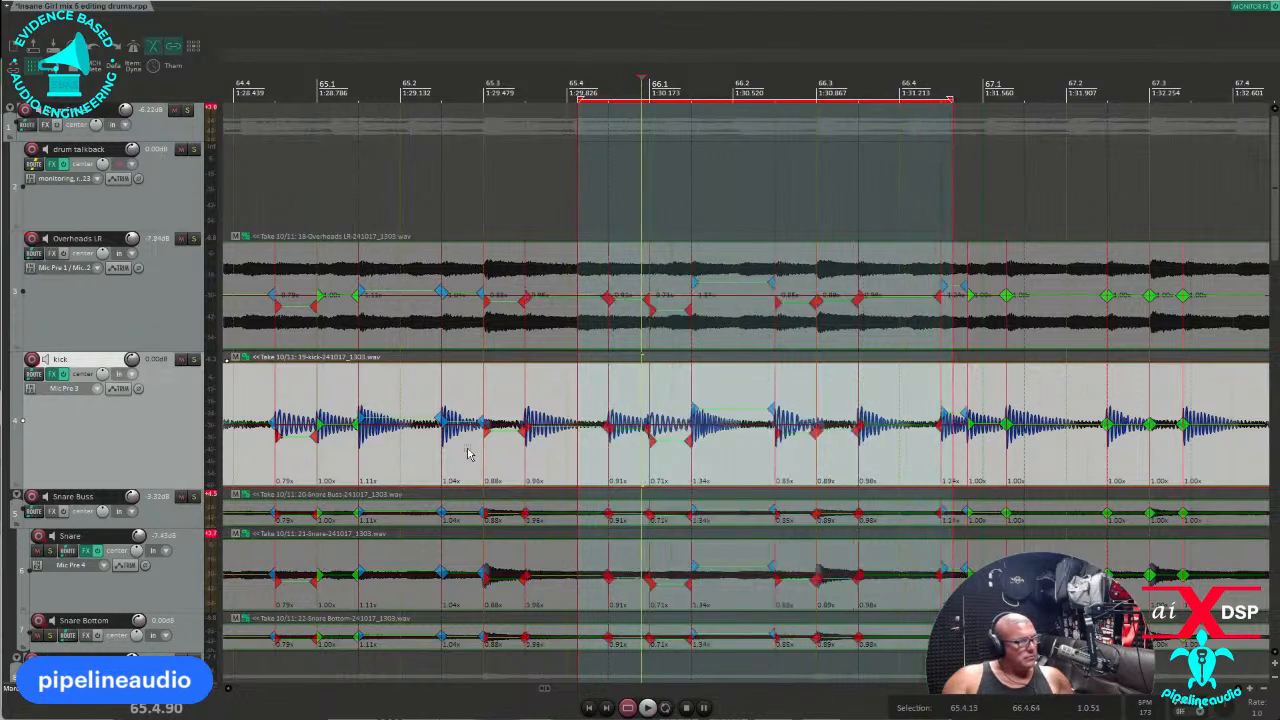
Play back the newly quantized section from bar 65.2, then move to bar 67.1.
click(342, 452)
key(space)
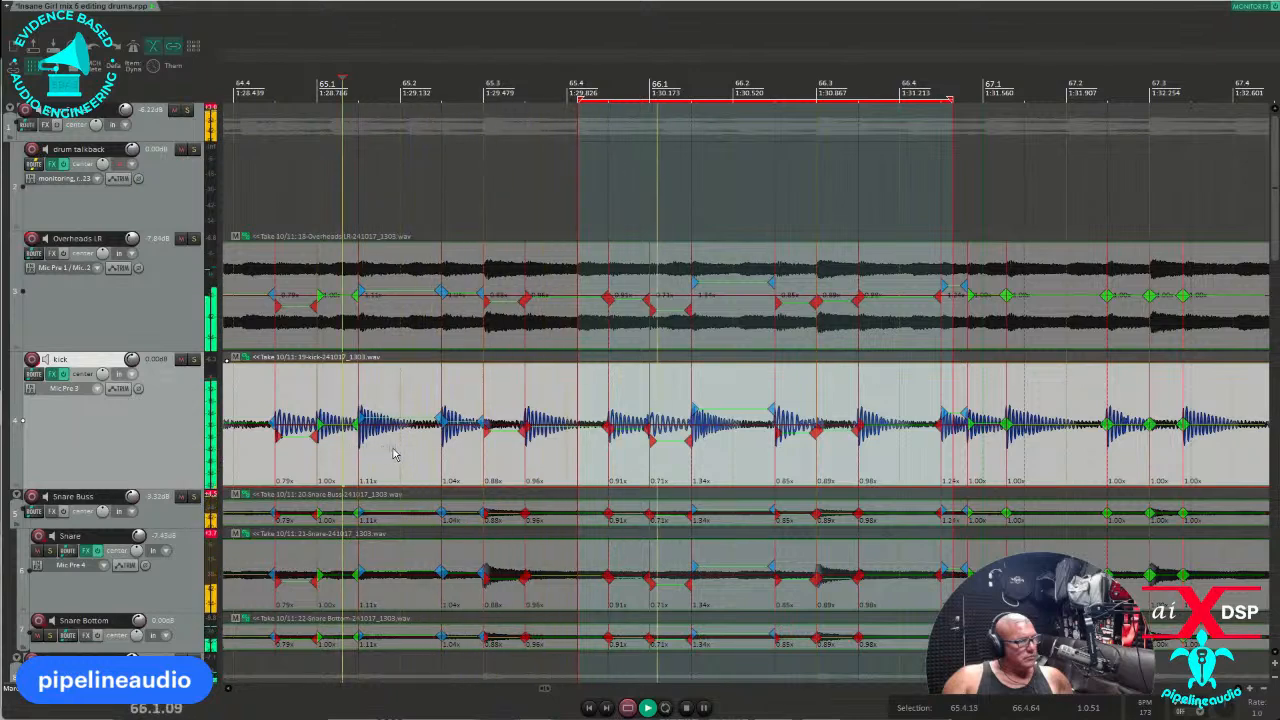
click(1027, 460)
scroll(1027, 460, up, 4)
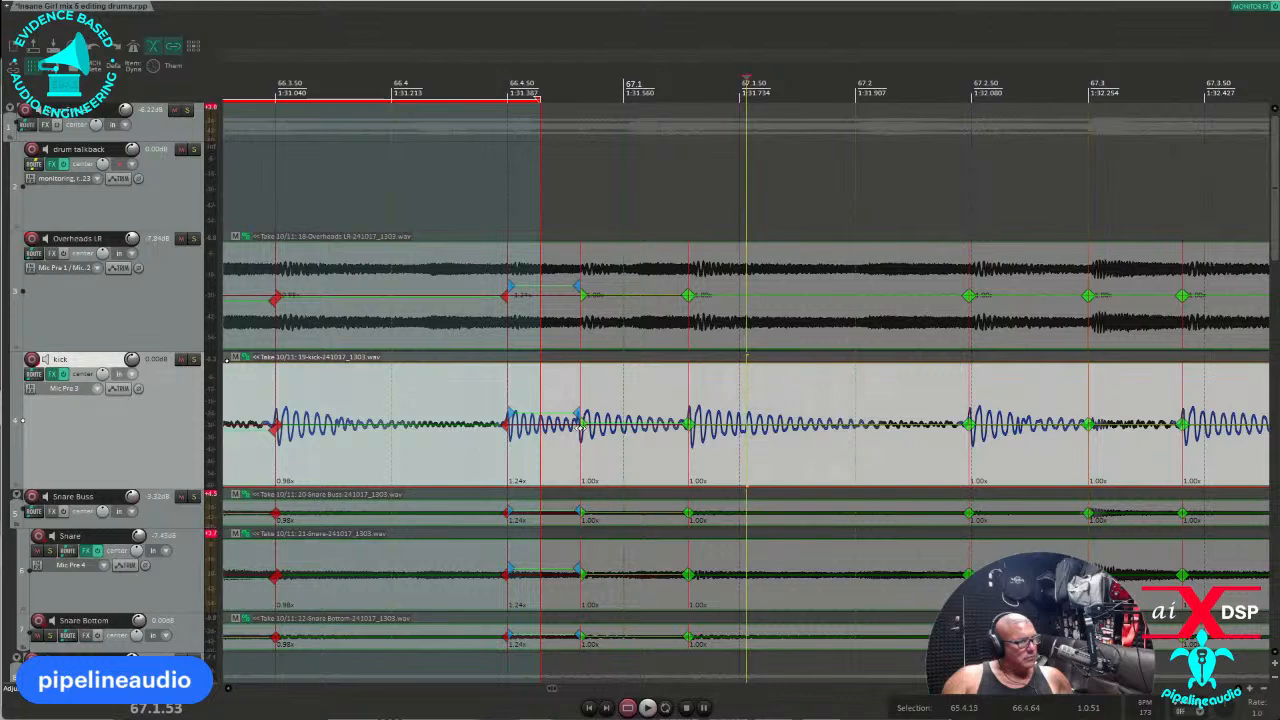
Drag two misplaced kick stretch markers later onto their hits near bar 67.1 and quantize them.
mouse_move(582, 426)
mouse_down()
mouse_move(686, 440)
mouse_move(724, 426)
mouse_up()
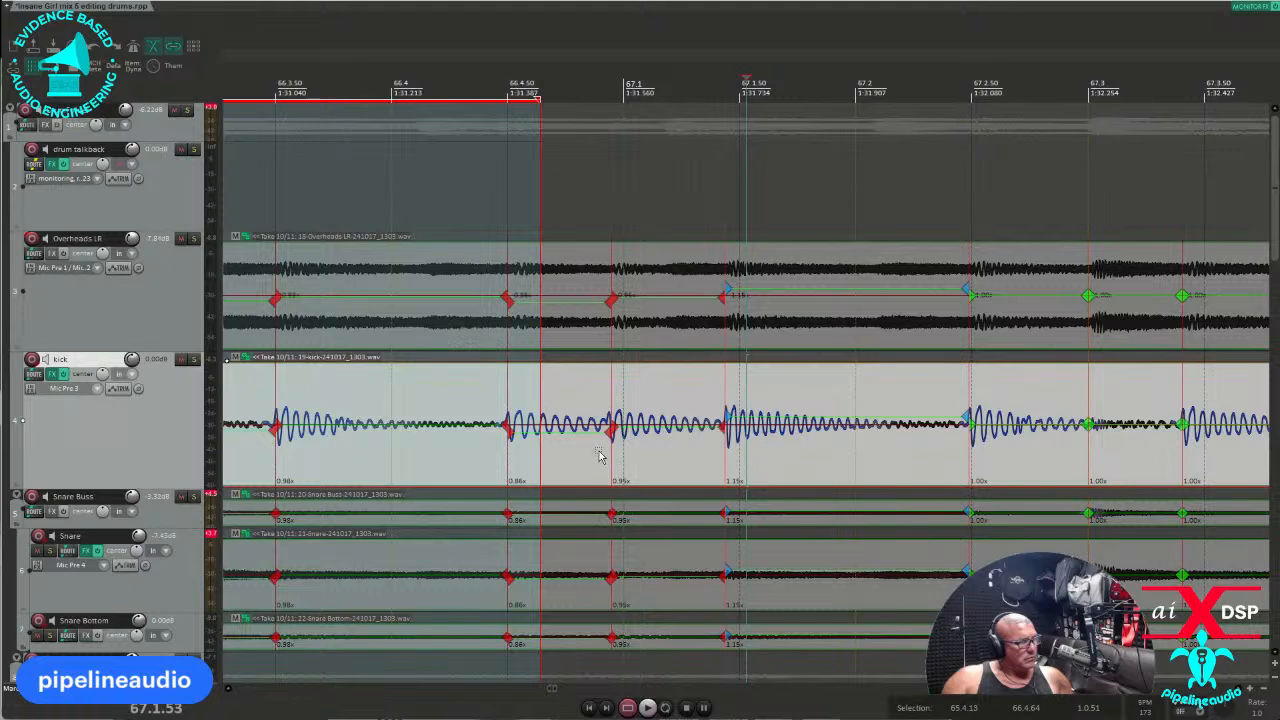
drag(592, 452, 798, 457)
key(q)
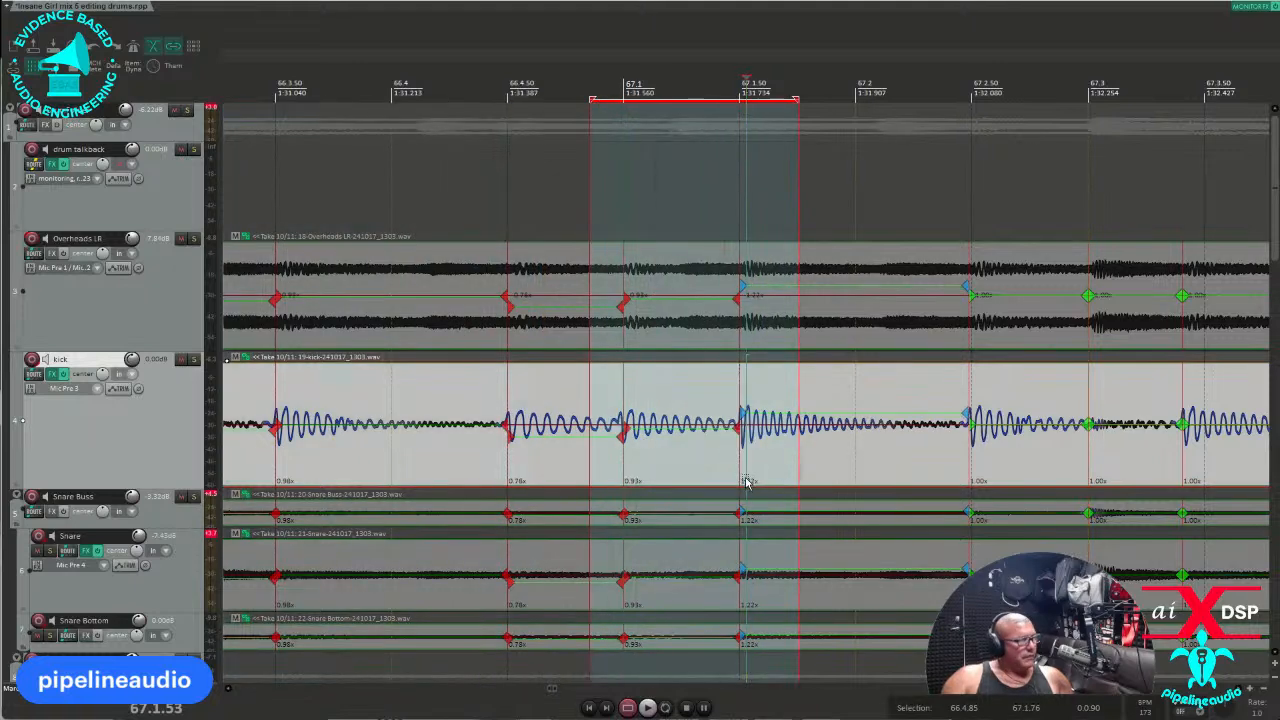
Quantize the stretch markers from bar 67.2 to 68.1 to the grid.
scroll(748, 480, down, 3)
drag(823, 461, 1033, 458)
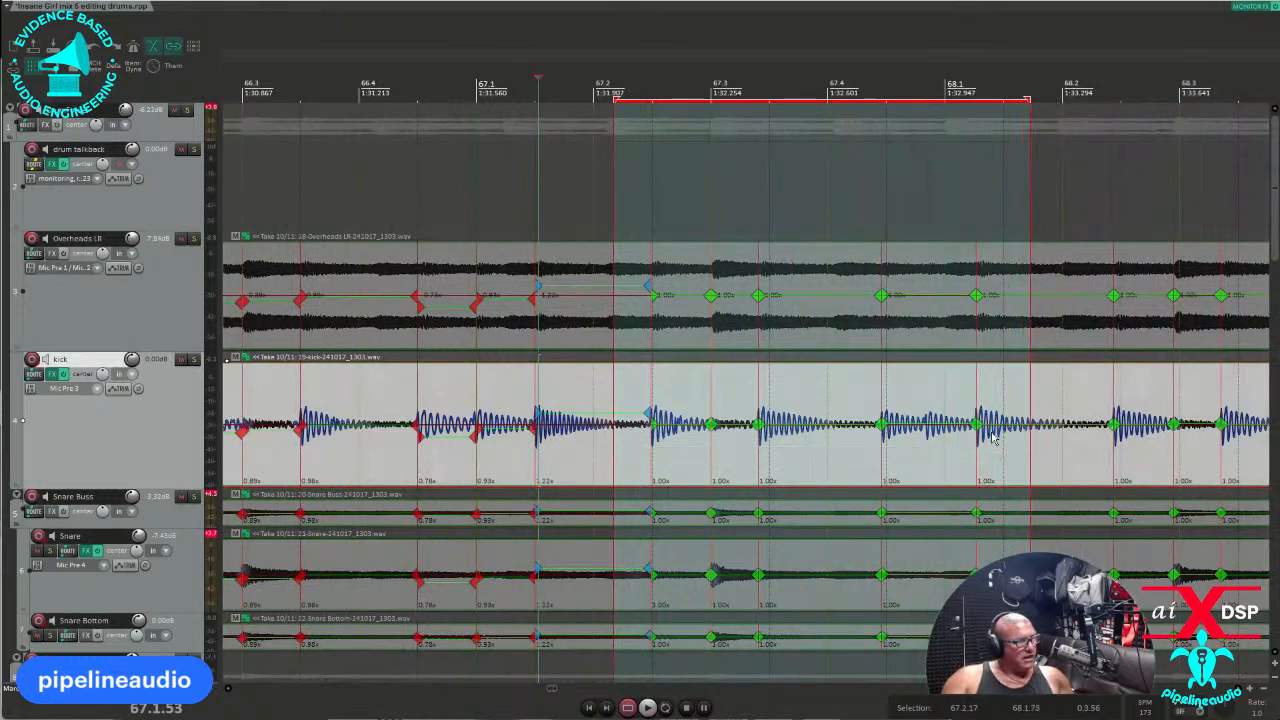
key(q)
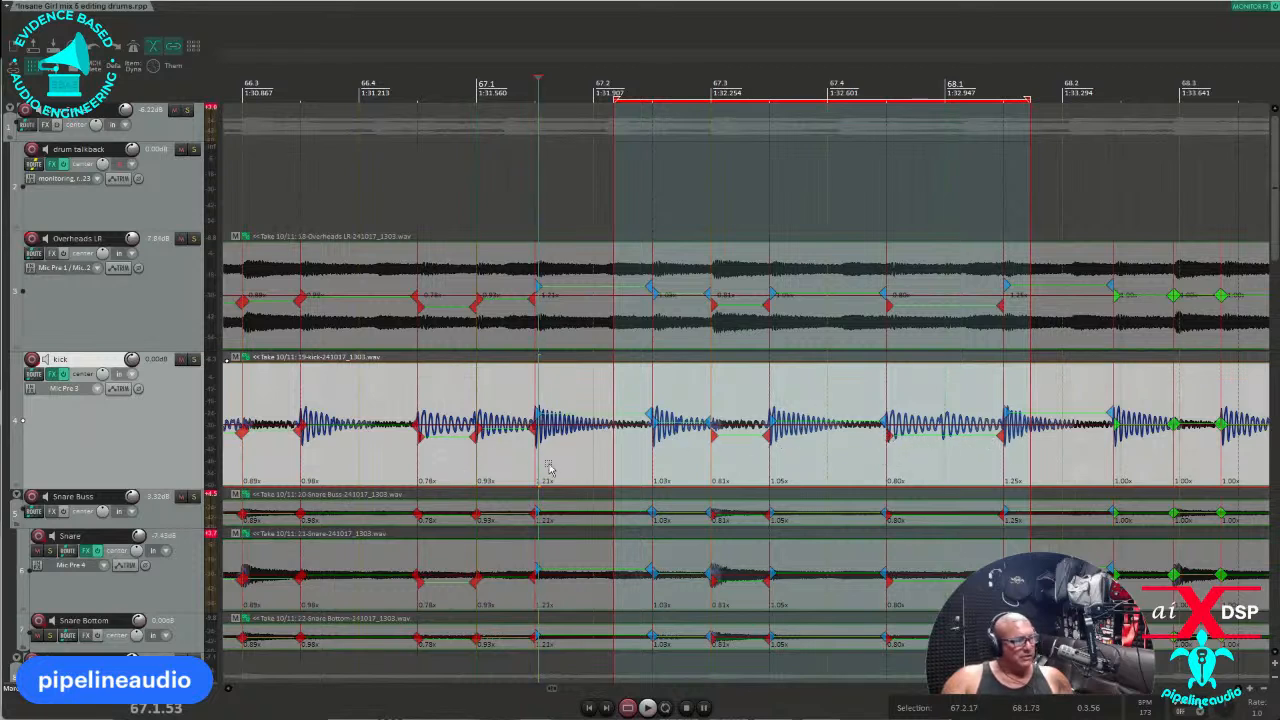
drag(513, 463, 592, 462)
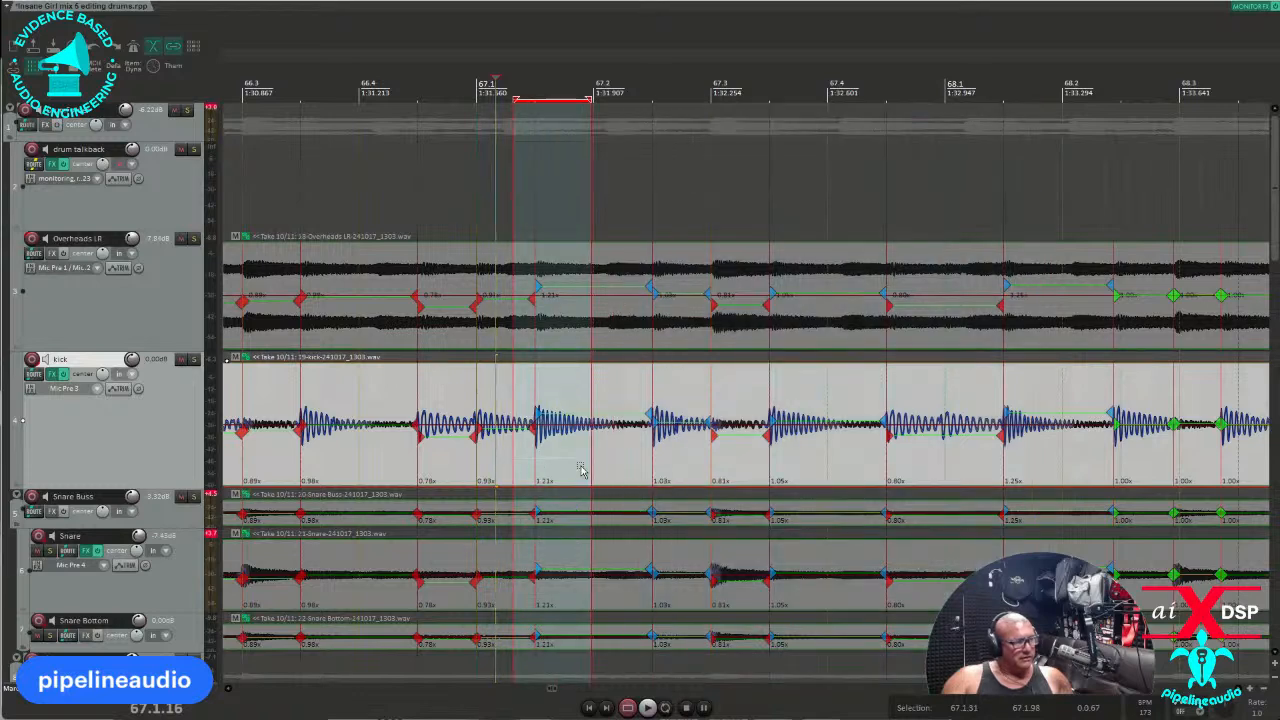
scroll(405, 472, down, 3)
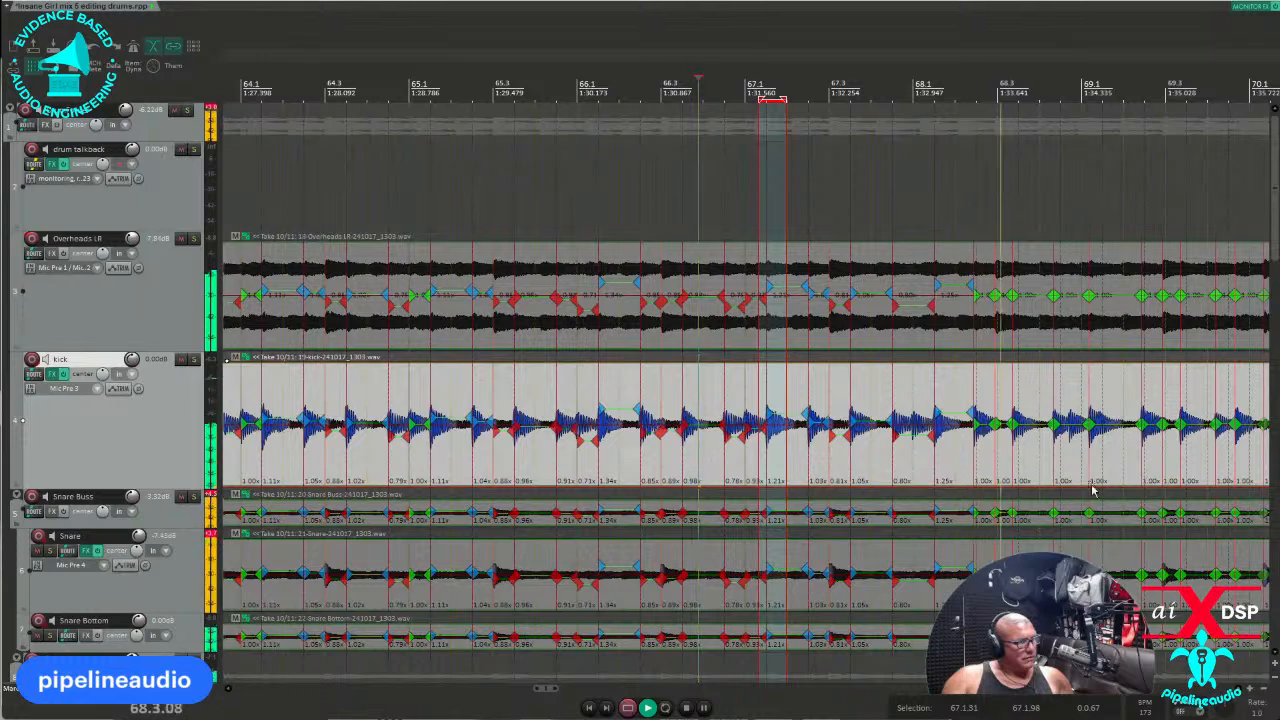
Quantize bars 68.2–68.4, nudge one marker later, then quantize bars 67.4–69.3 to grid.
scroll(1020, 460, up, 2)
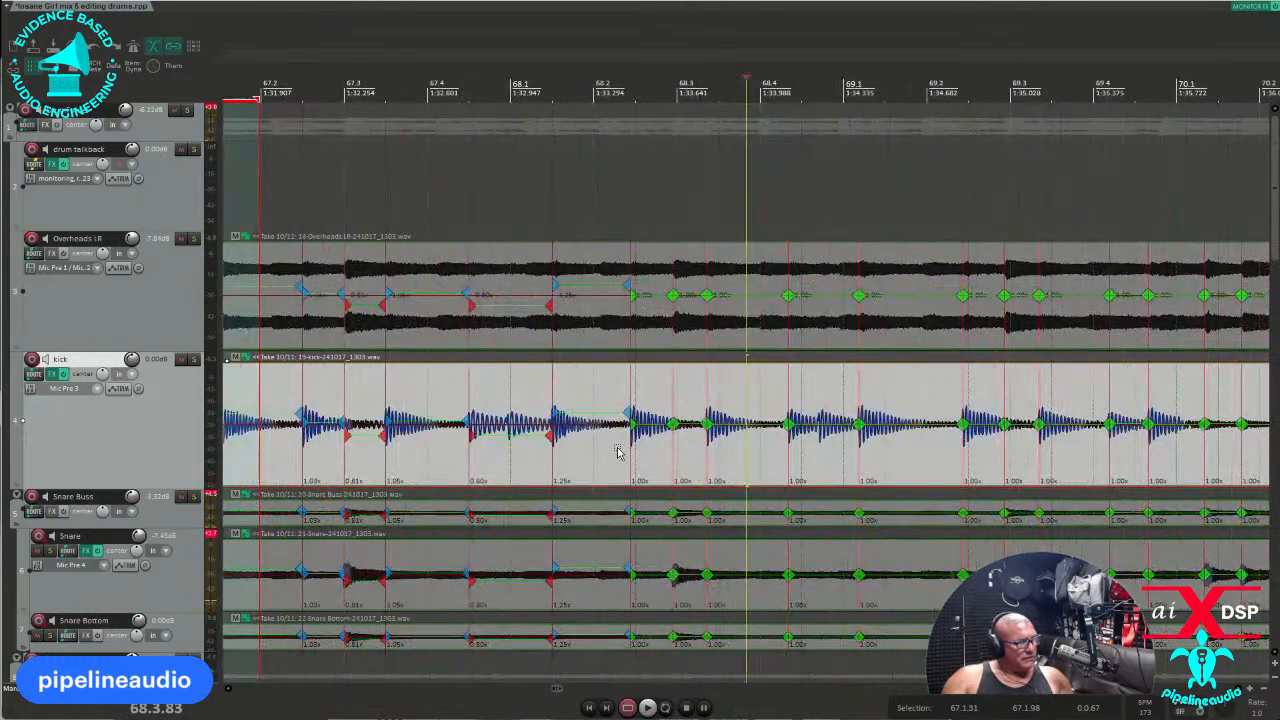
drag(620, 452, 811, 452)
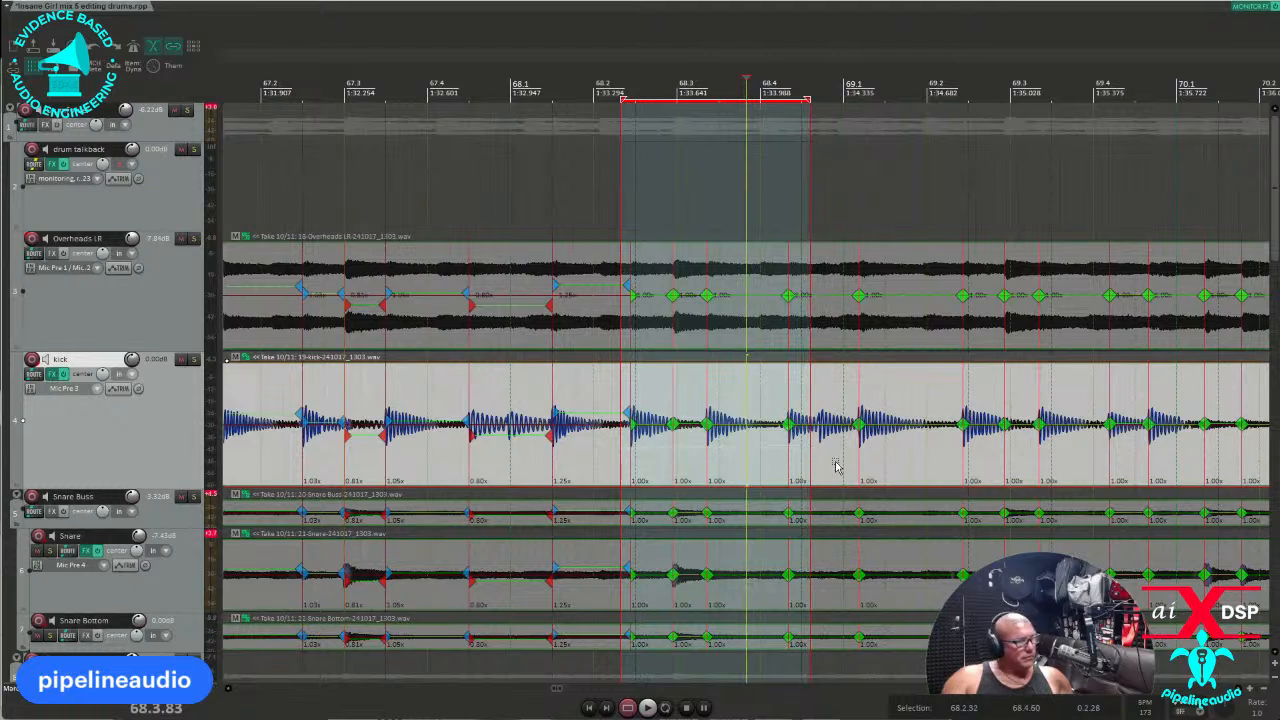
key(q)
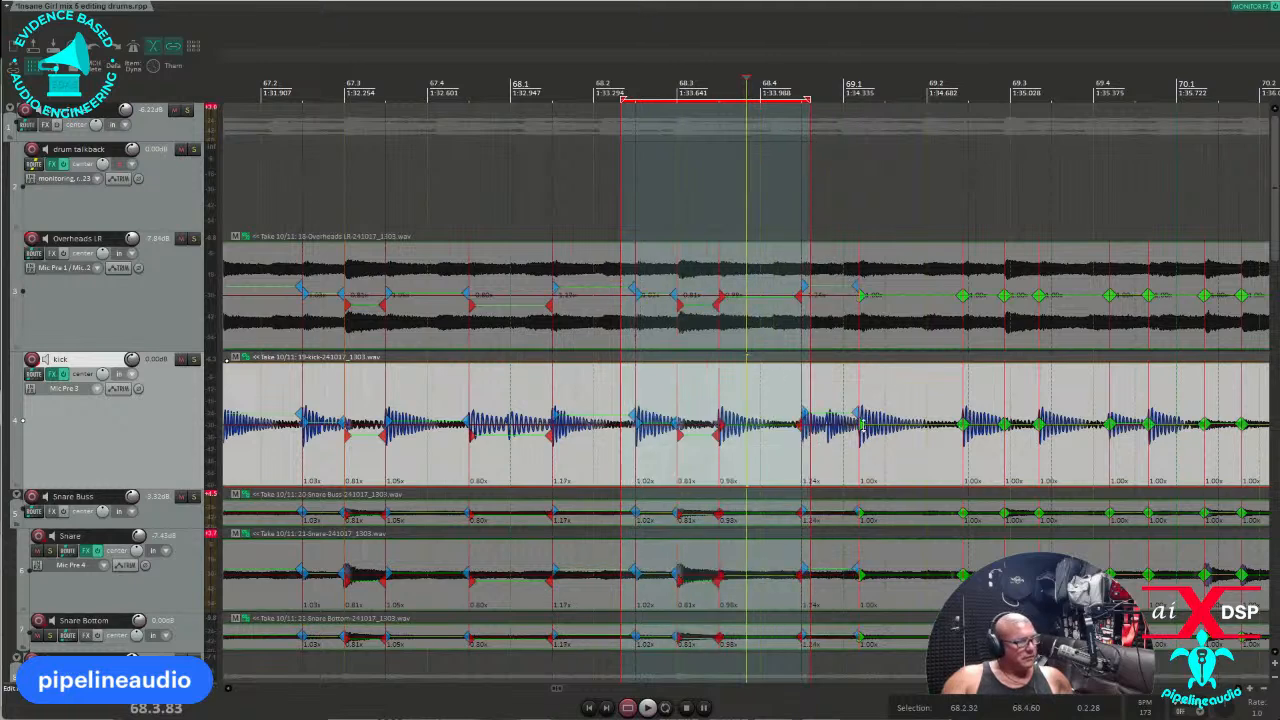
drag(858, 422, 878, 423)
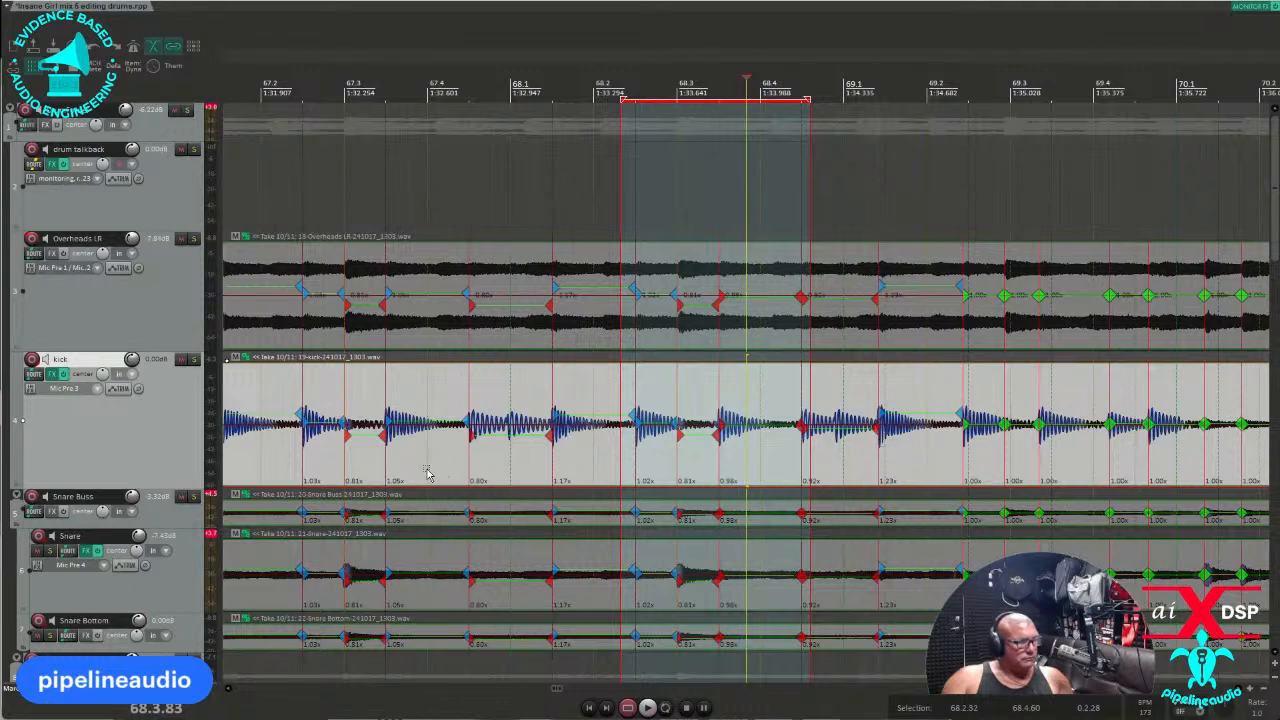
drag(437, 473, 1082, 455)
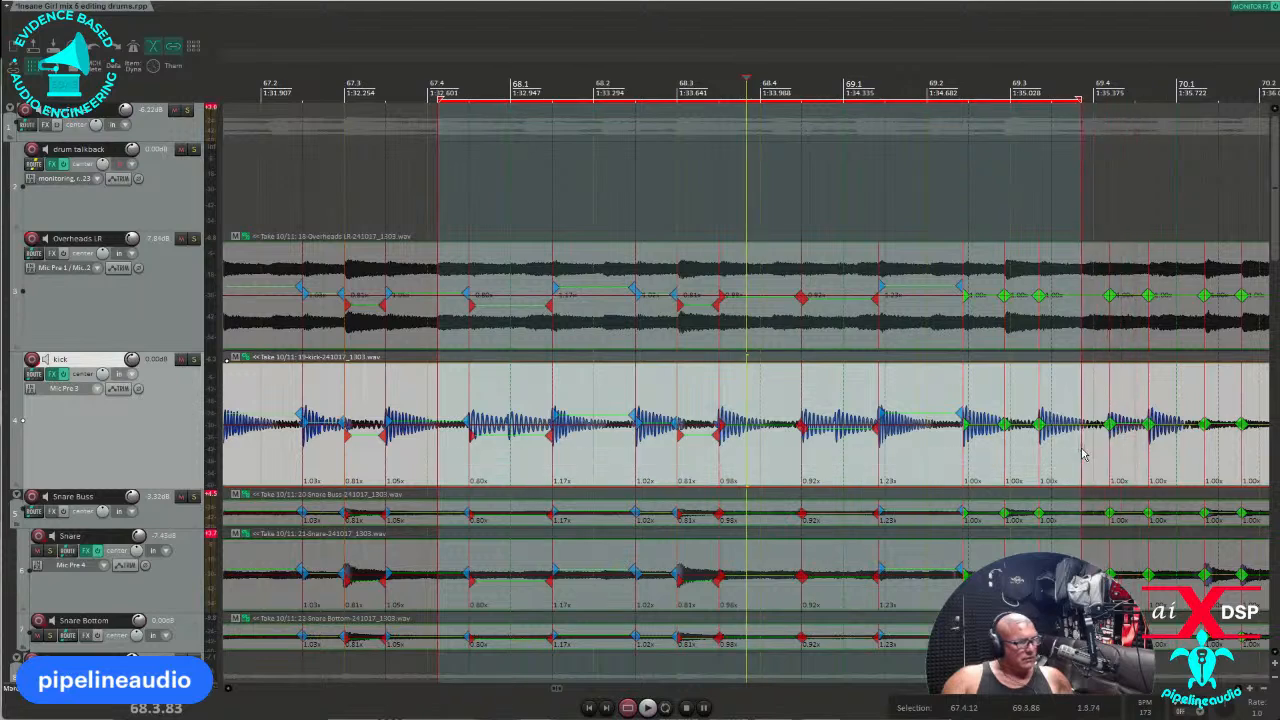
key(q)
Play back the quantized drums from bar 67.2 to check the edits.
key(space)
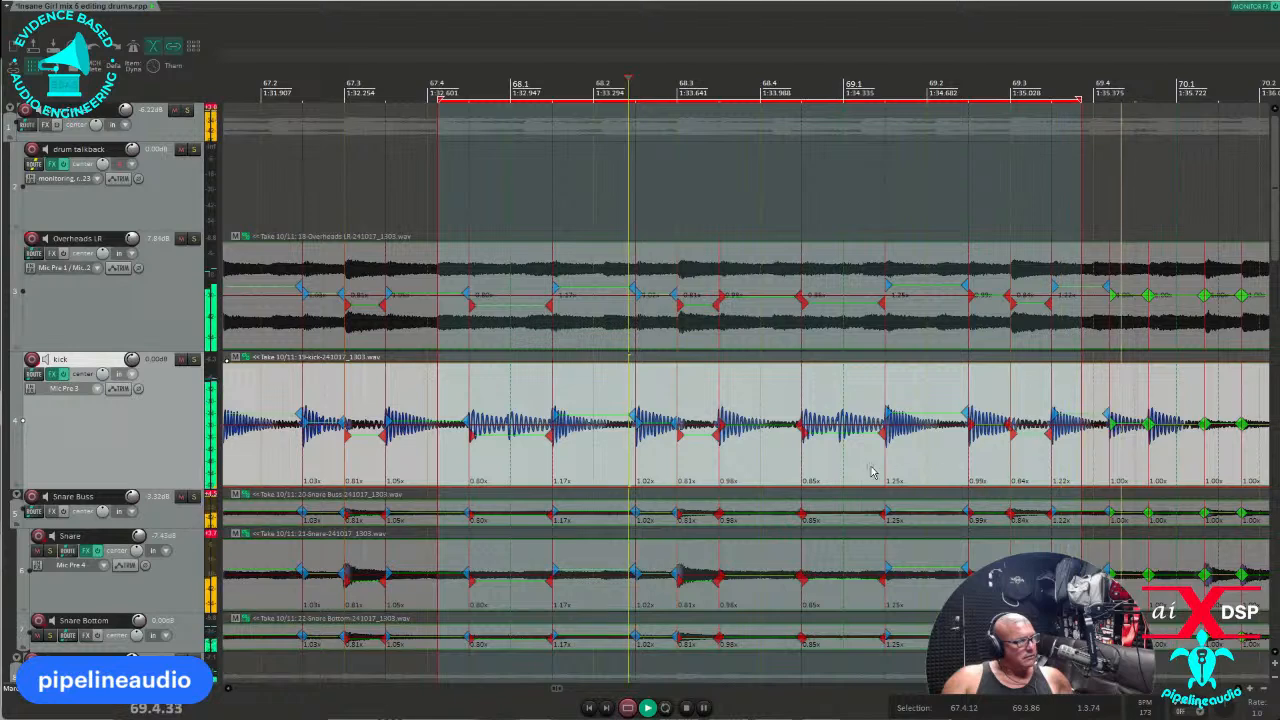
key(space)
click(272, 447)
key(space)
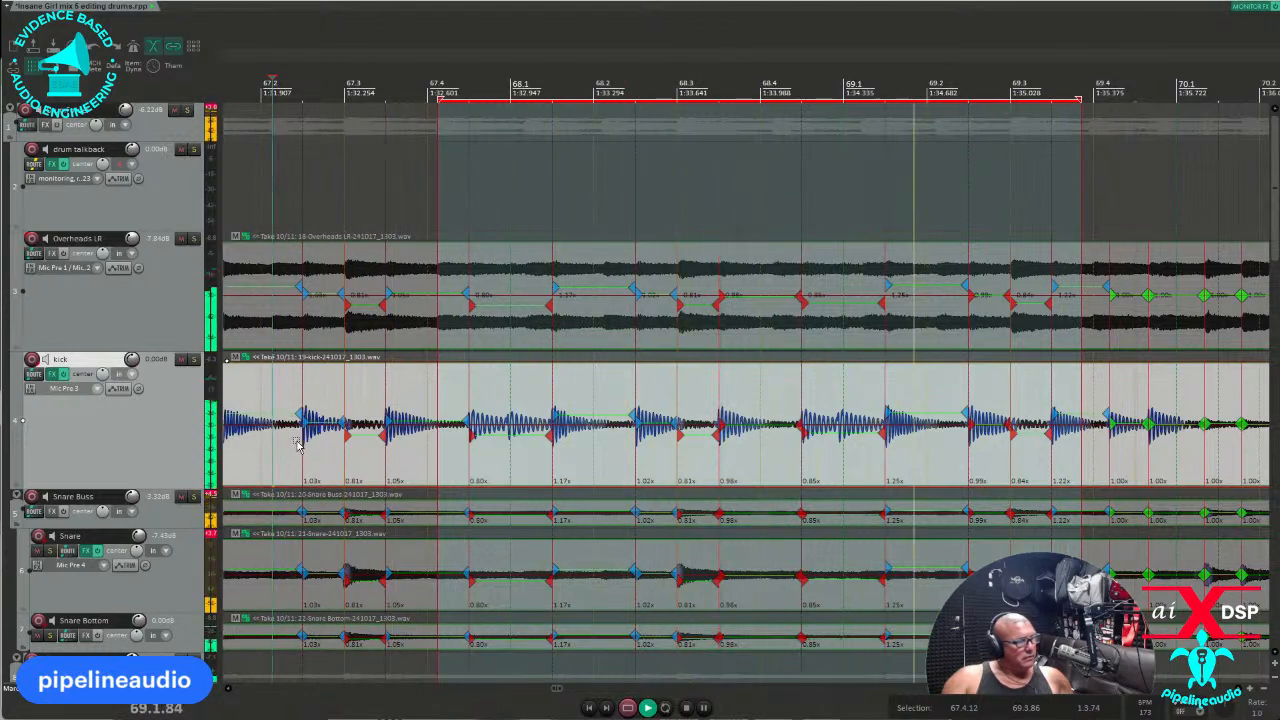
key(space)
key(space)
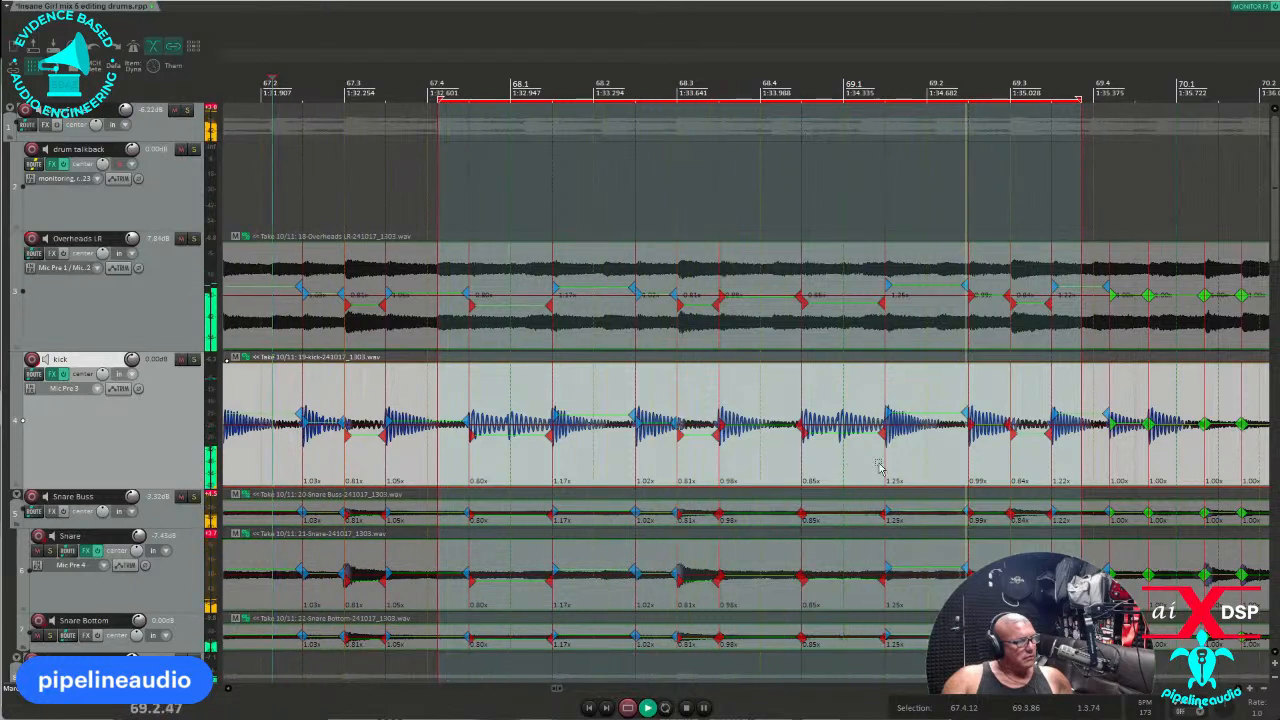
scroll(1160, 480, down, 3)
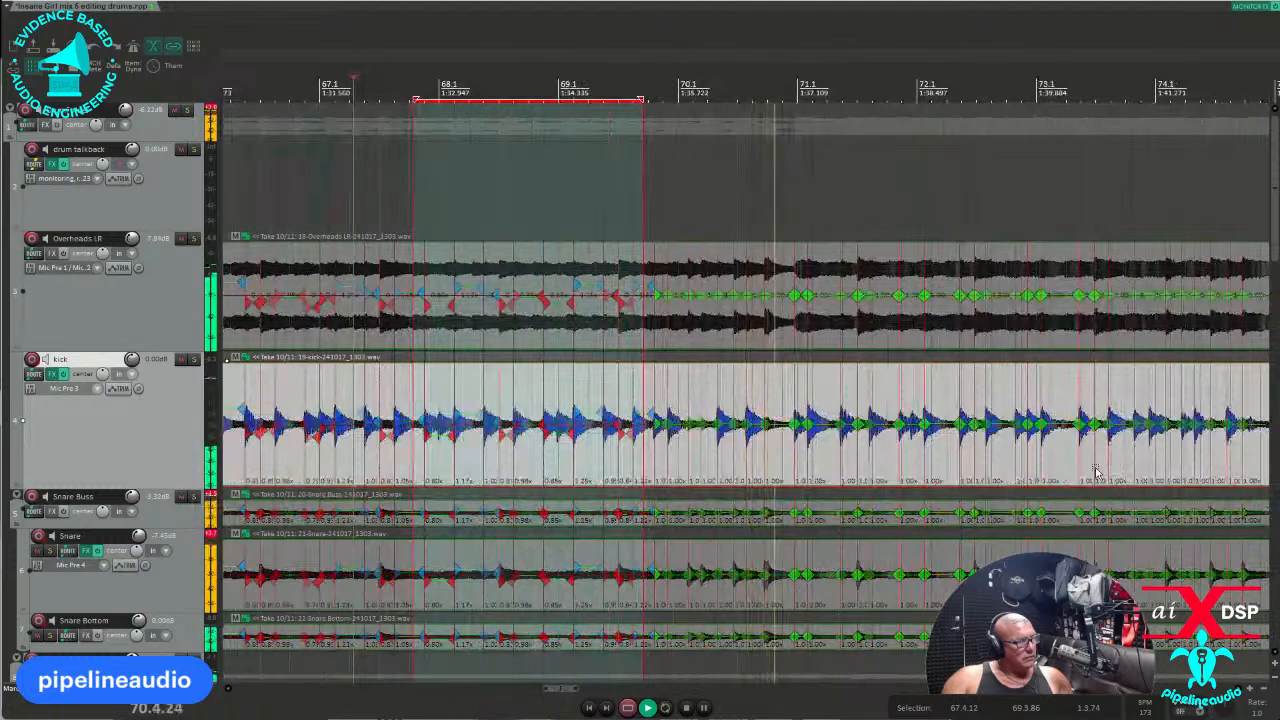
key(space)
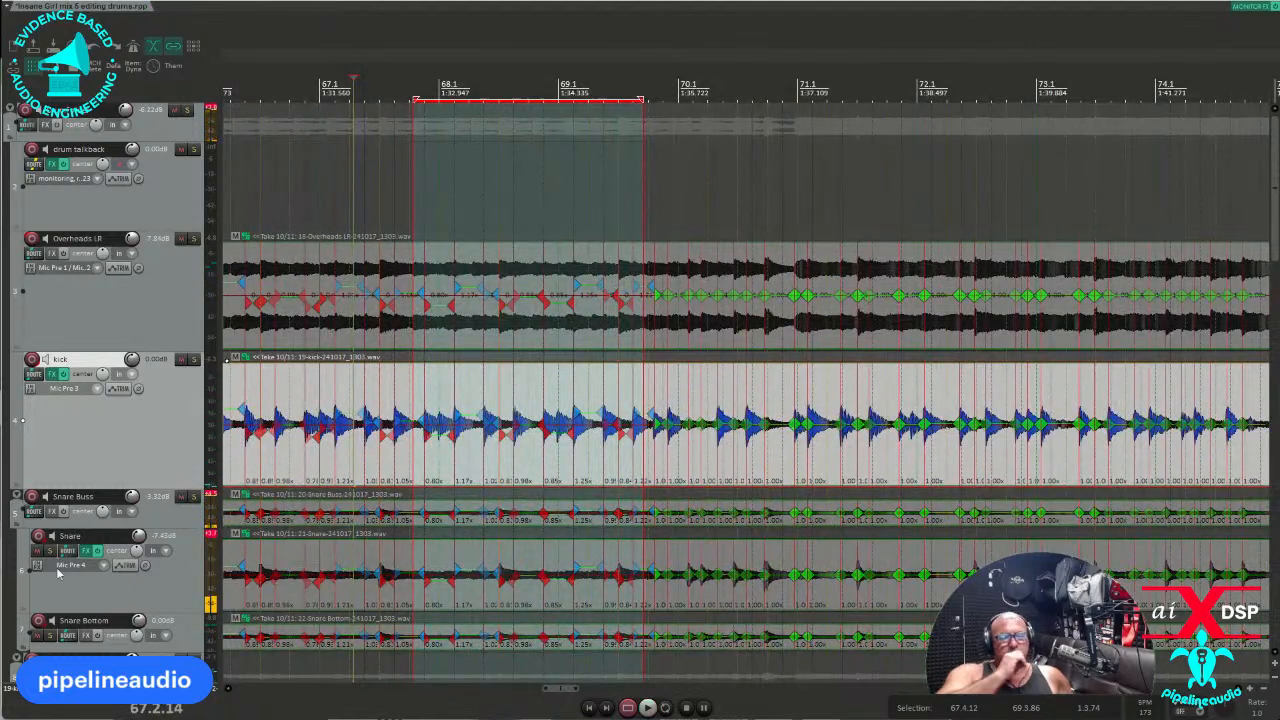